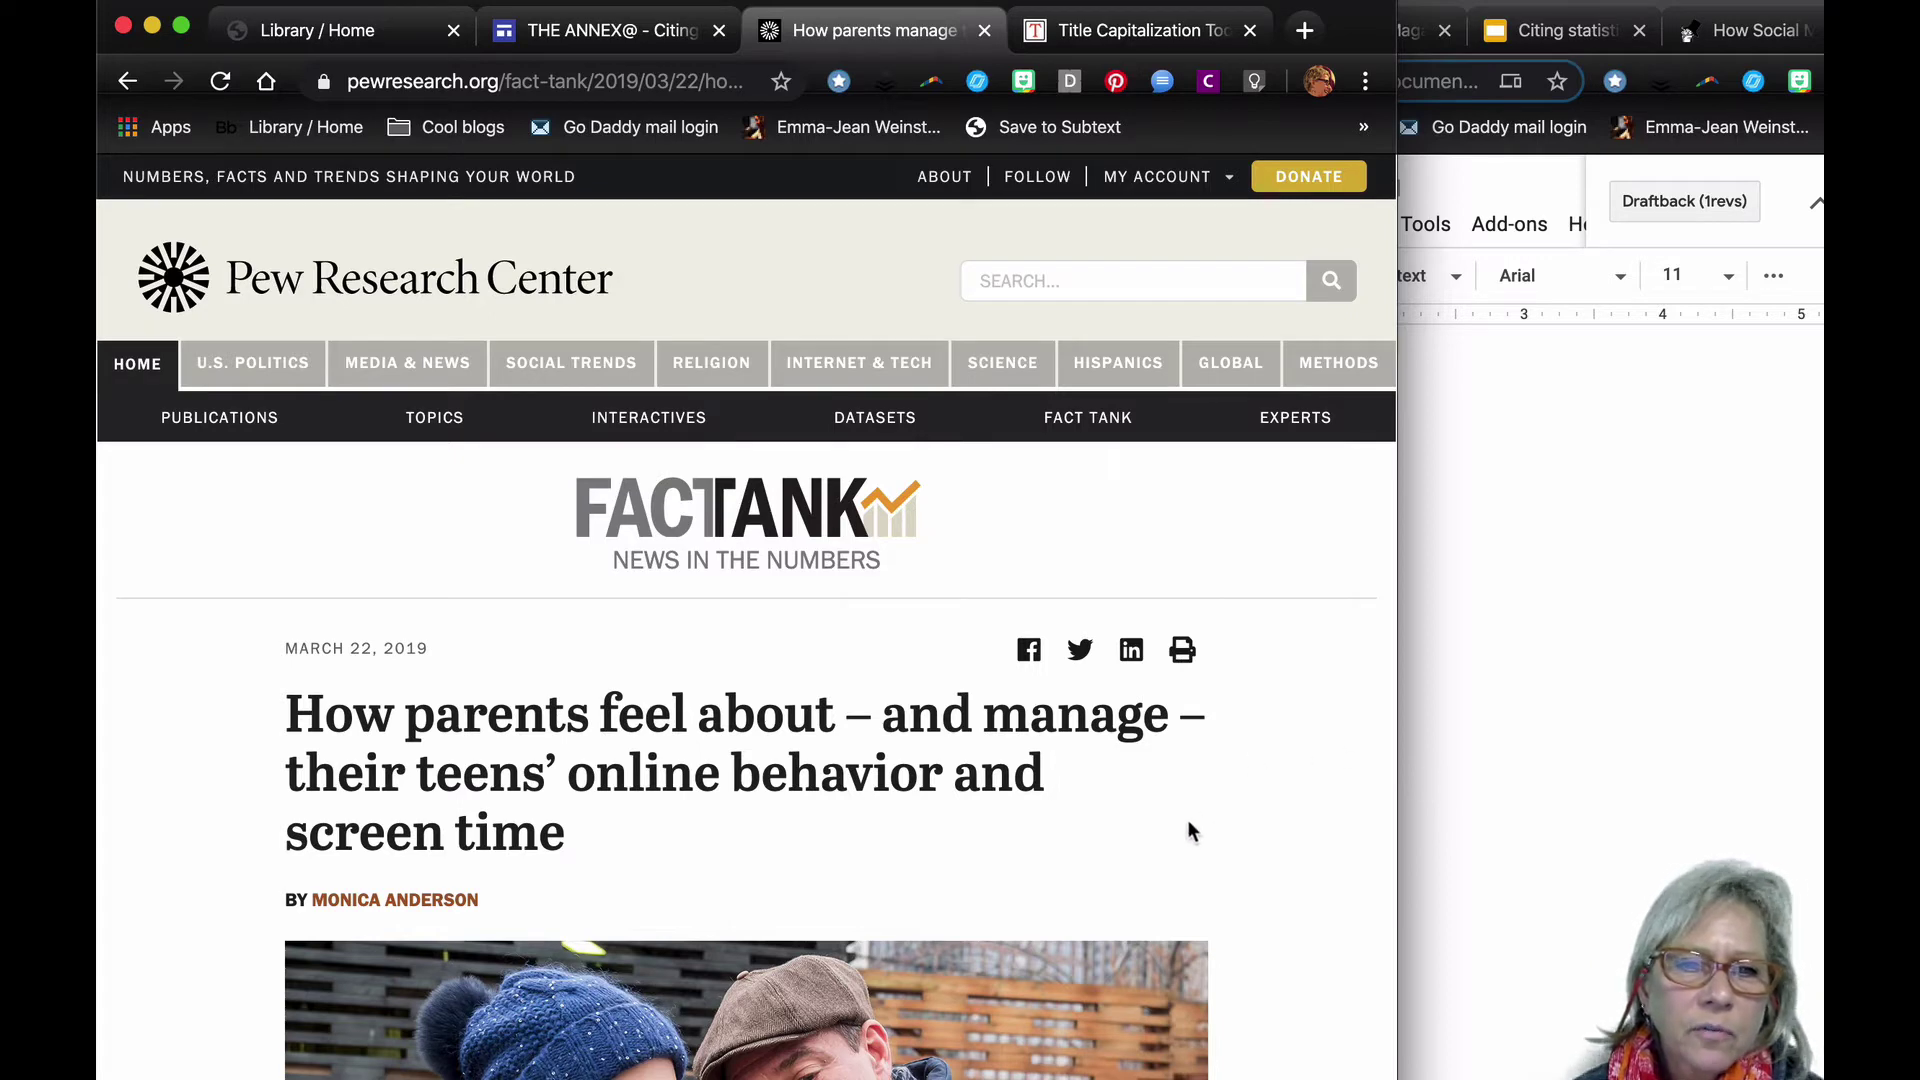
# - Select the March 22, 2019 date, headline and author byline at the top of the Pew article
pyautogui.scroll(-8, 1190, 830)
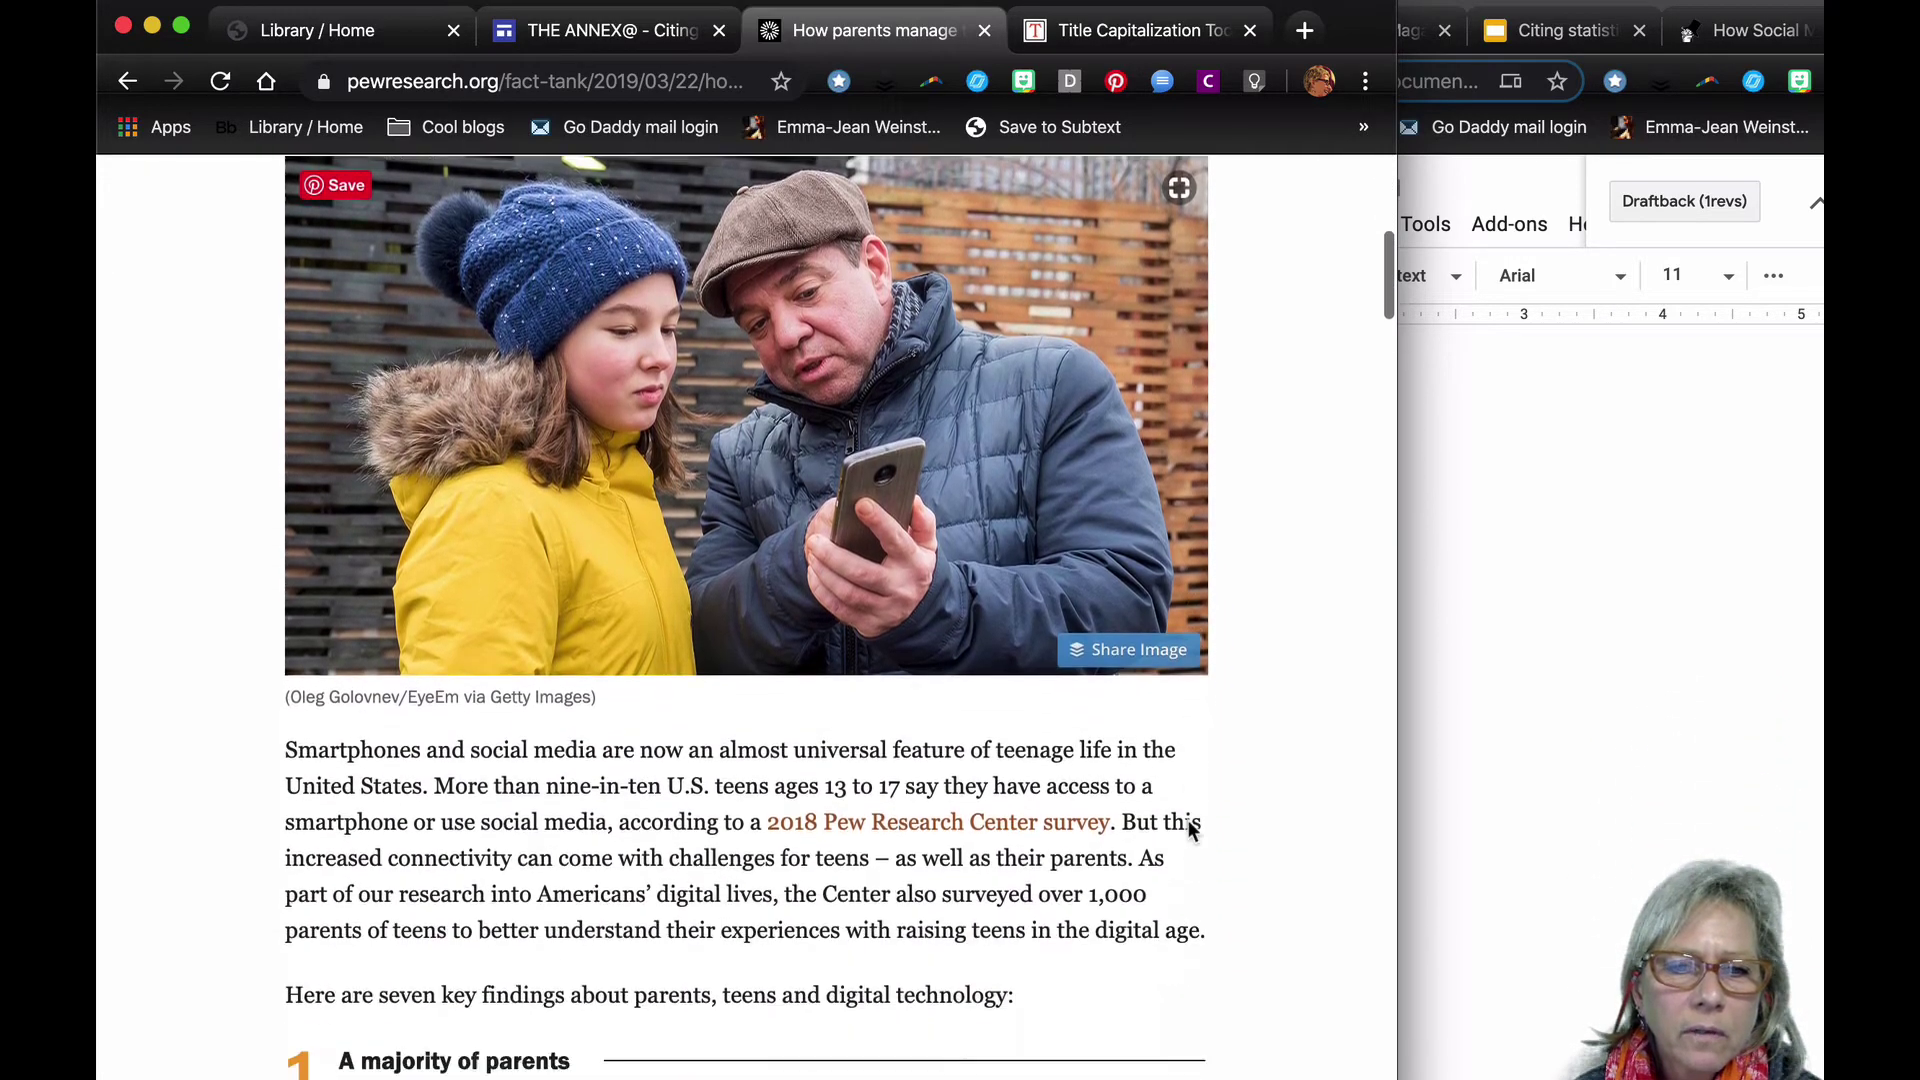
pyautogui.scroll(-10, 1190, 829)
pyautogui.press('Home')
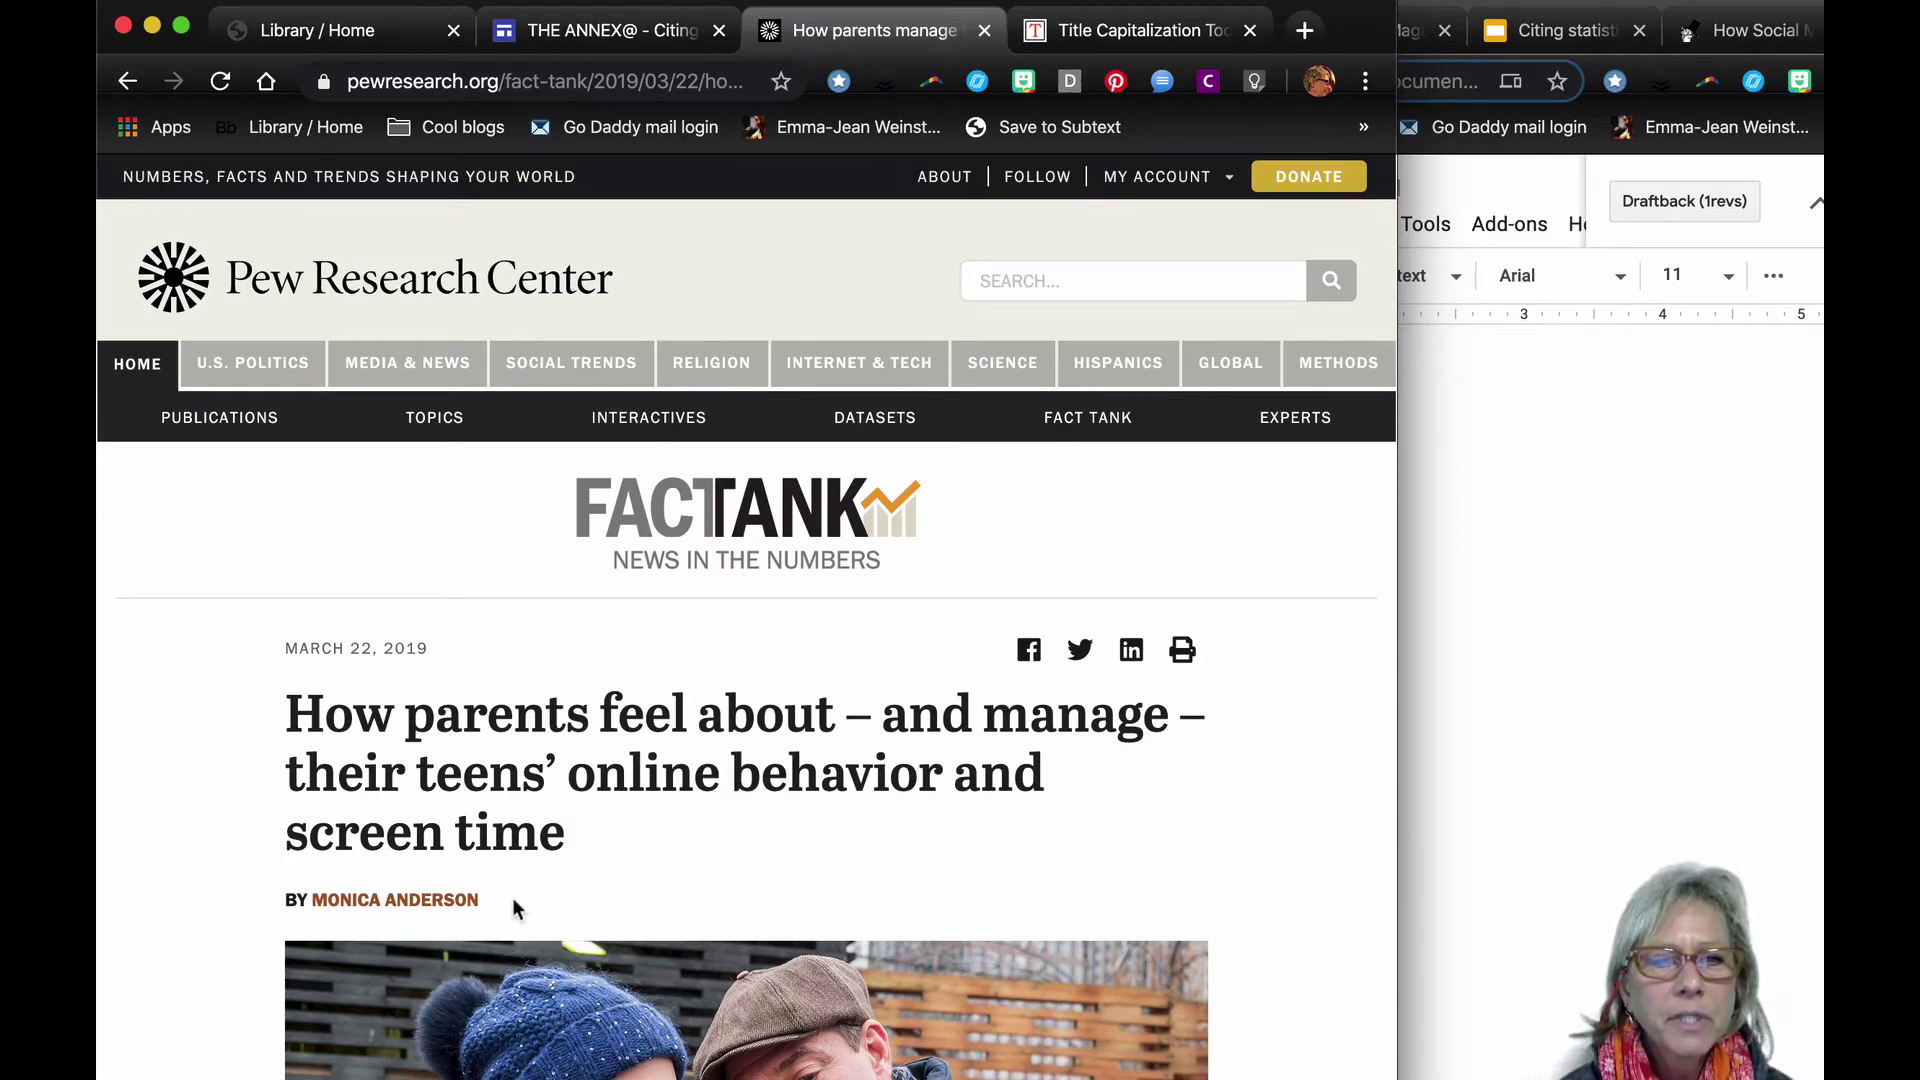
pyautogui.moveTo(511, 907); pyautogui.dragTo(270, 656)
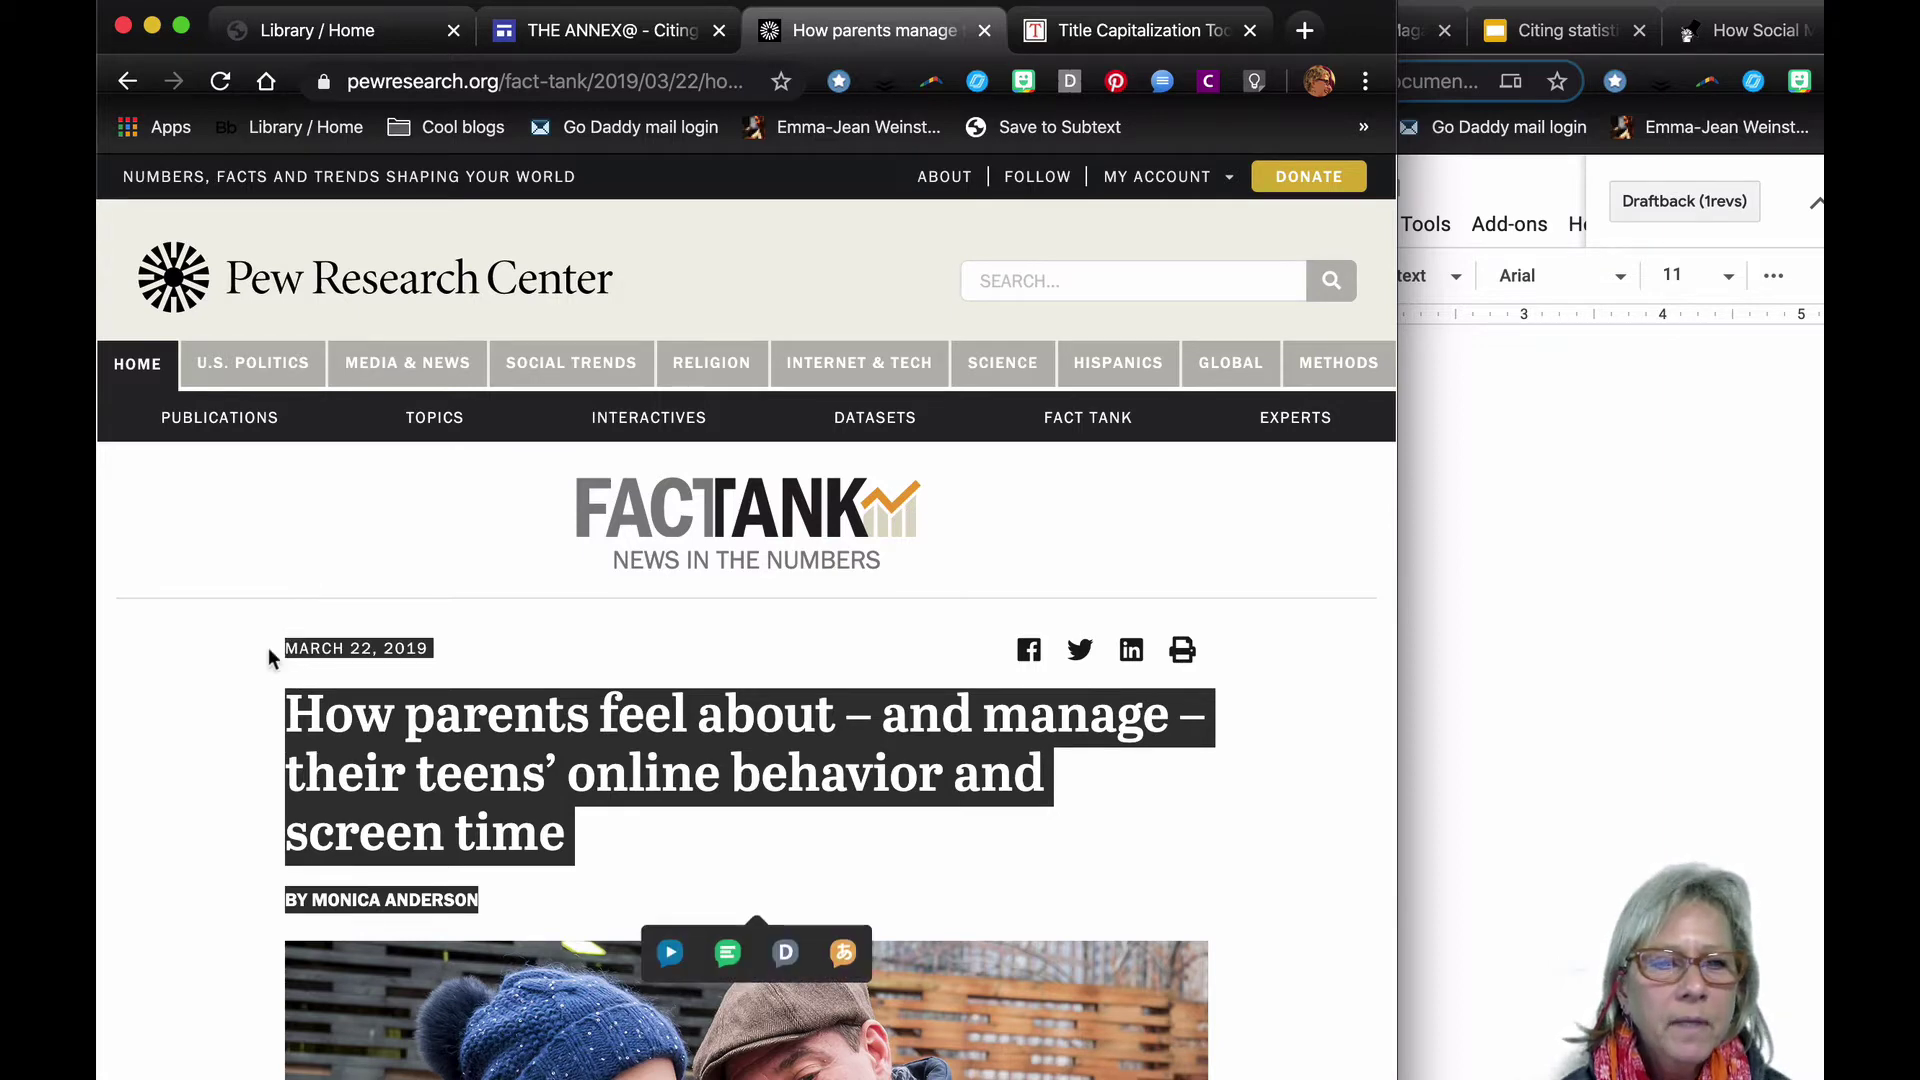
# - Copy the date, headline and byline and paste them without formatting into Works Cited - Demo
pyautogui.rightClick(359, 731)
pyautogui.click(413, 780)
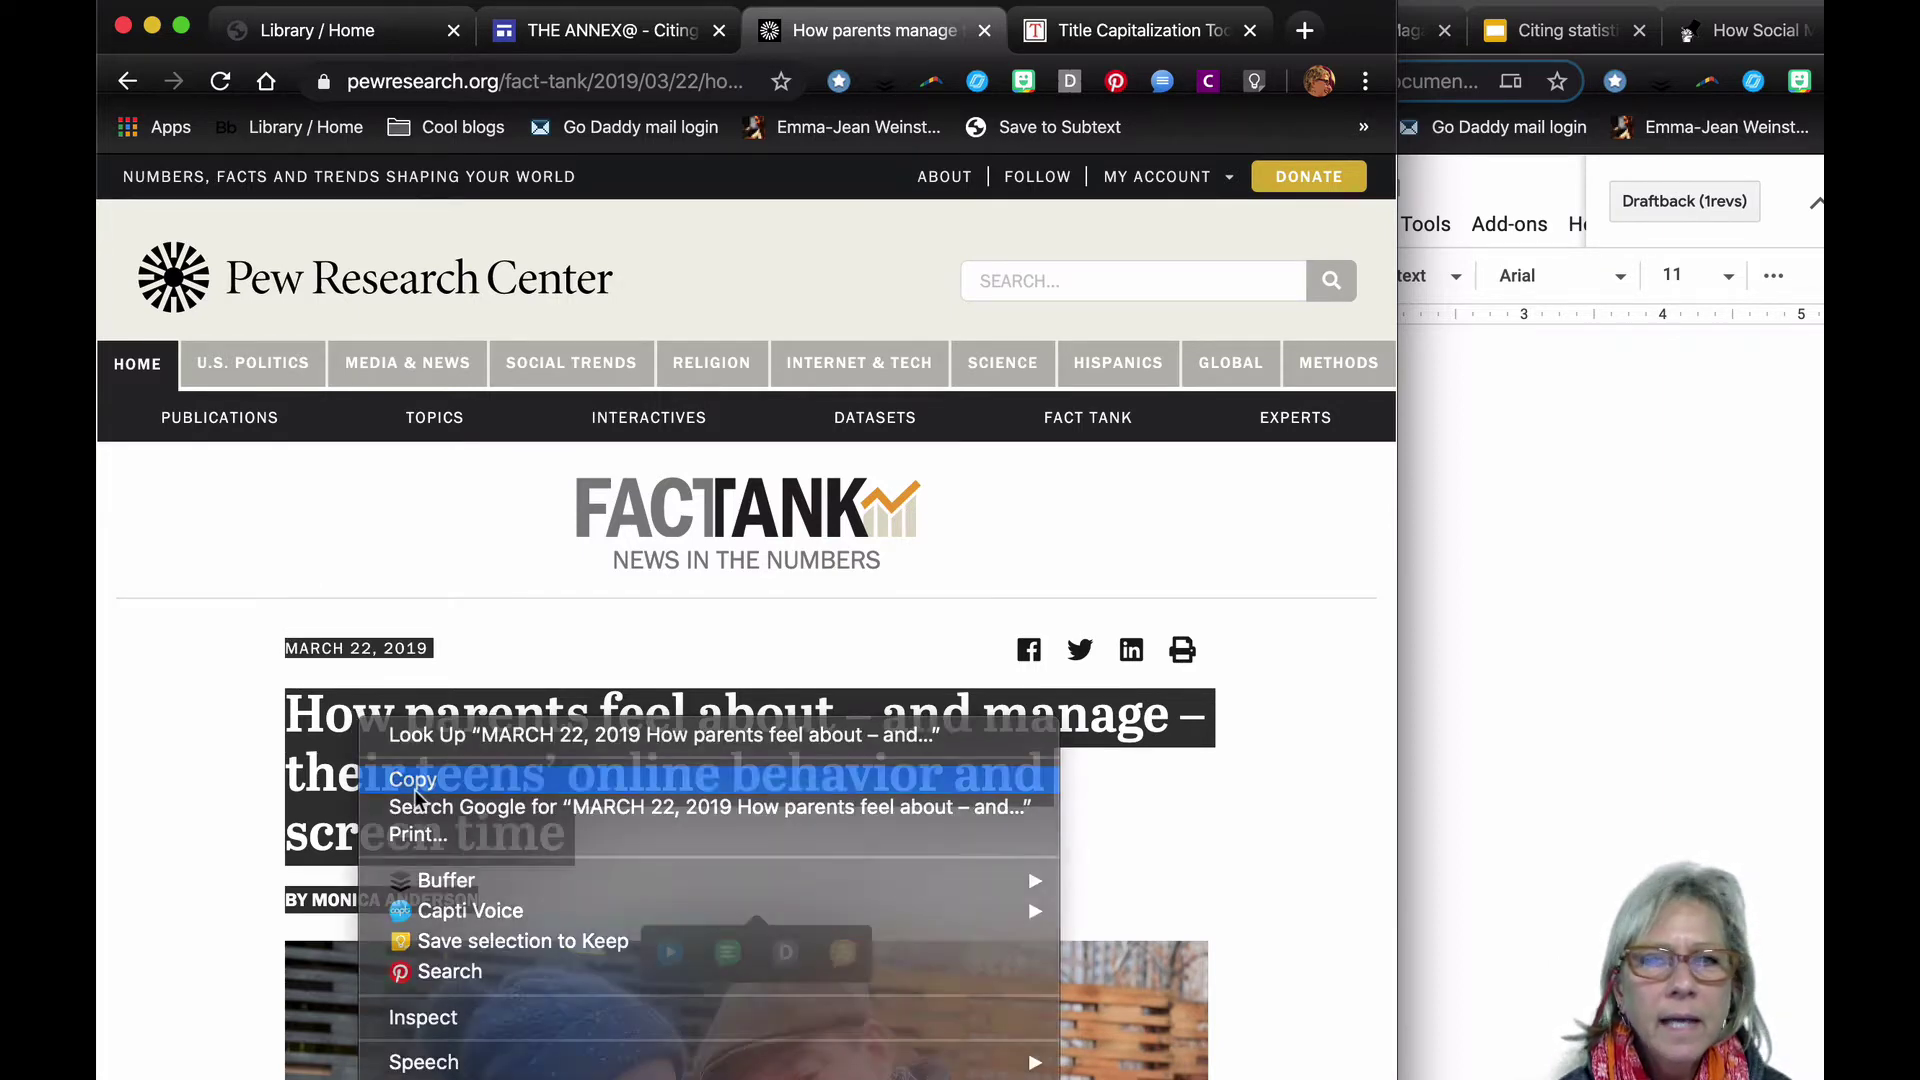
pyautogui.click(1653, 711)
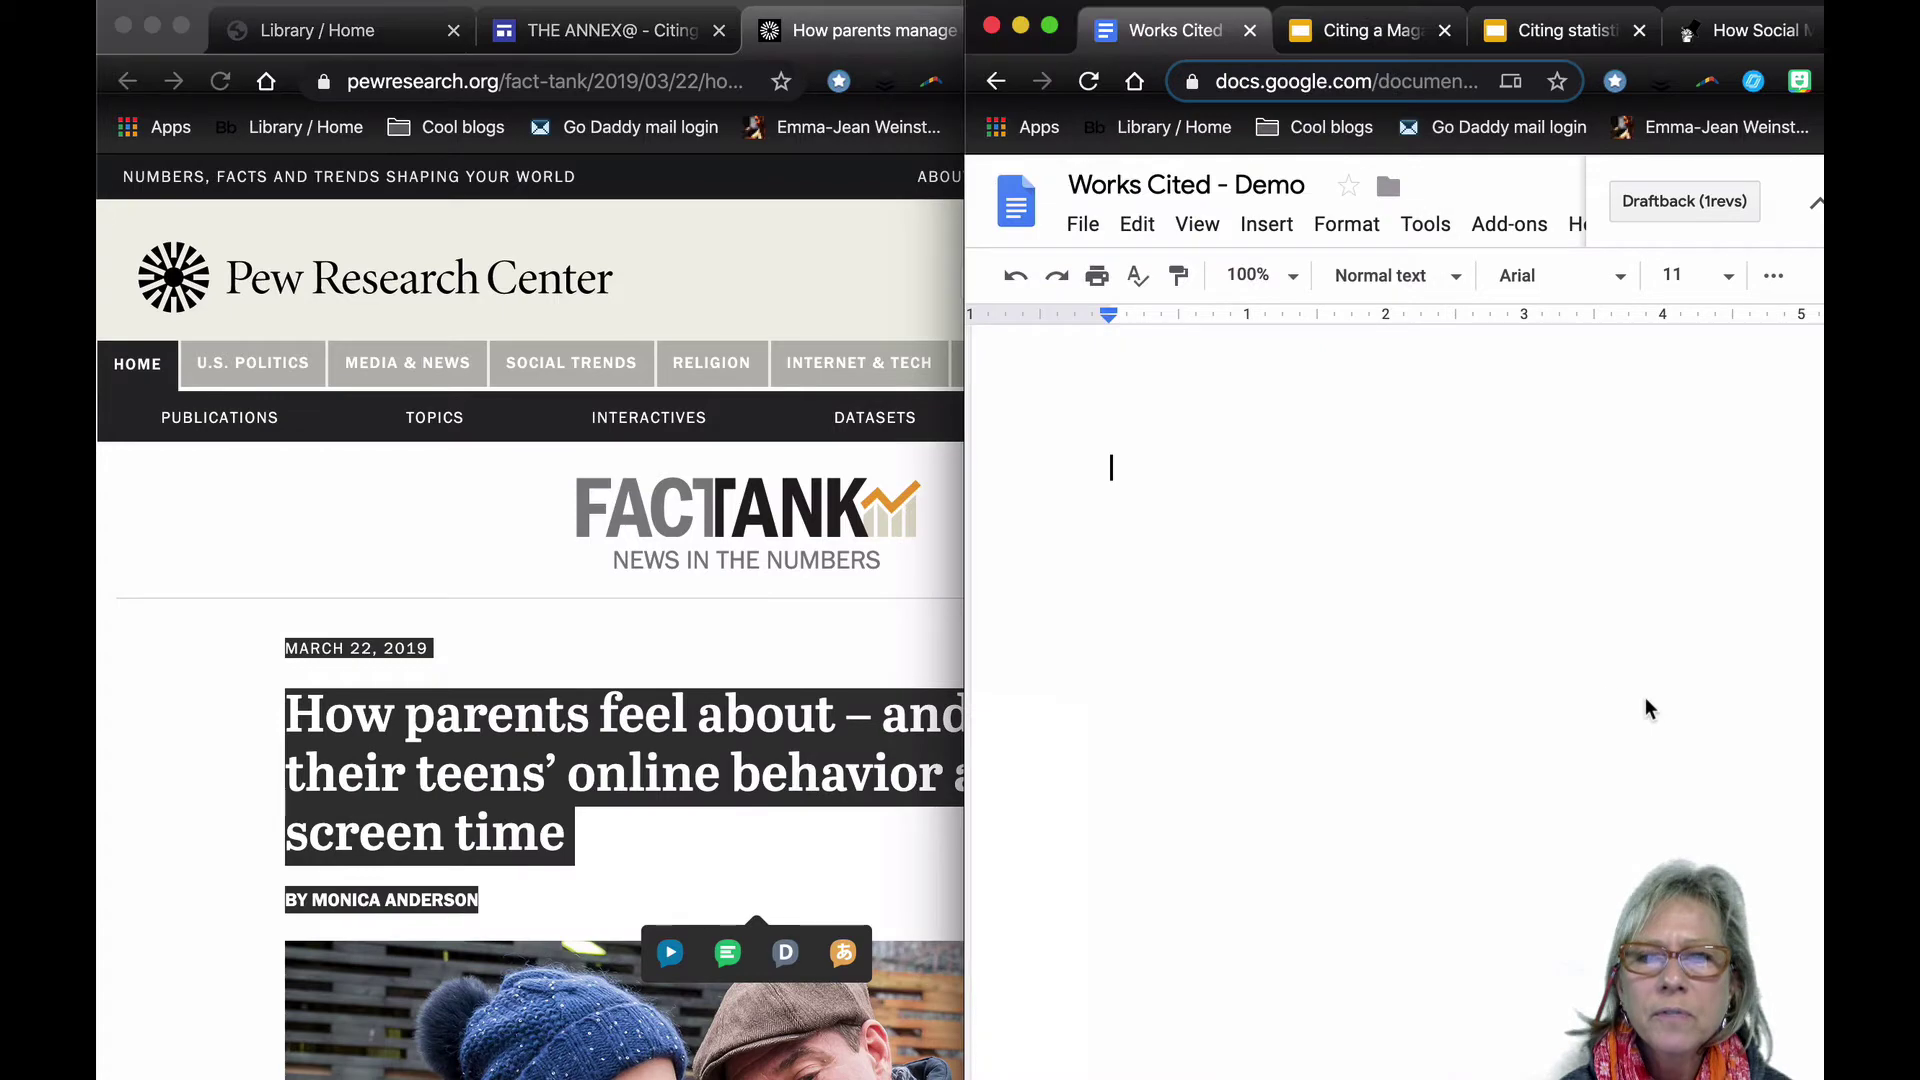
pyautogui.click(1140, 228)
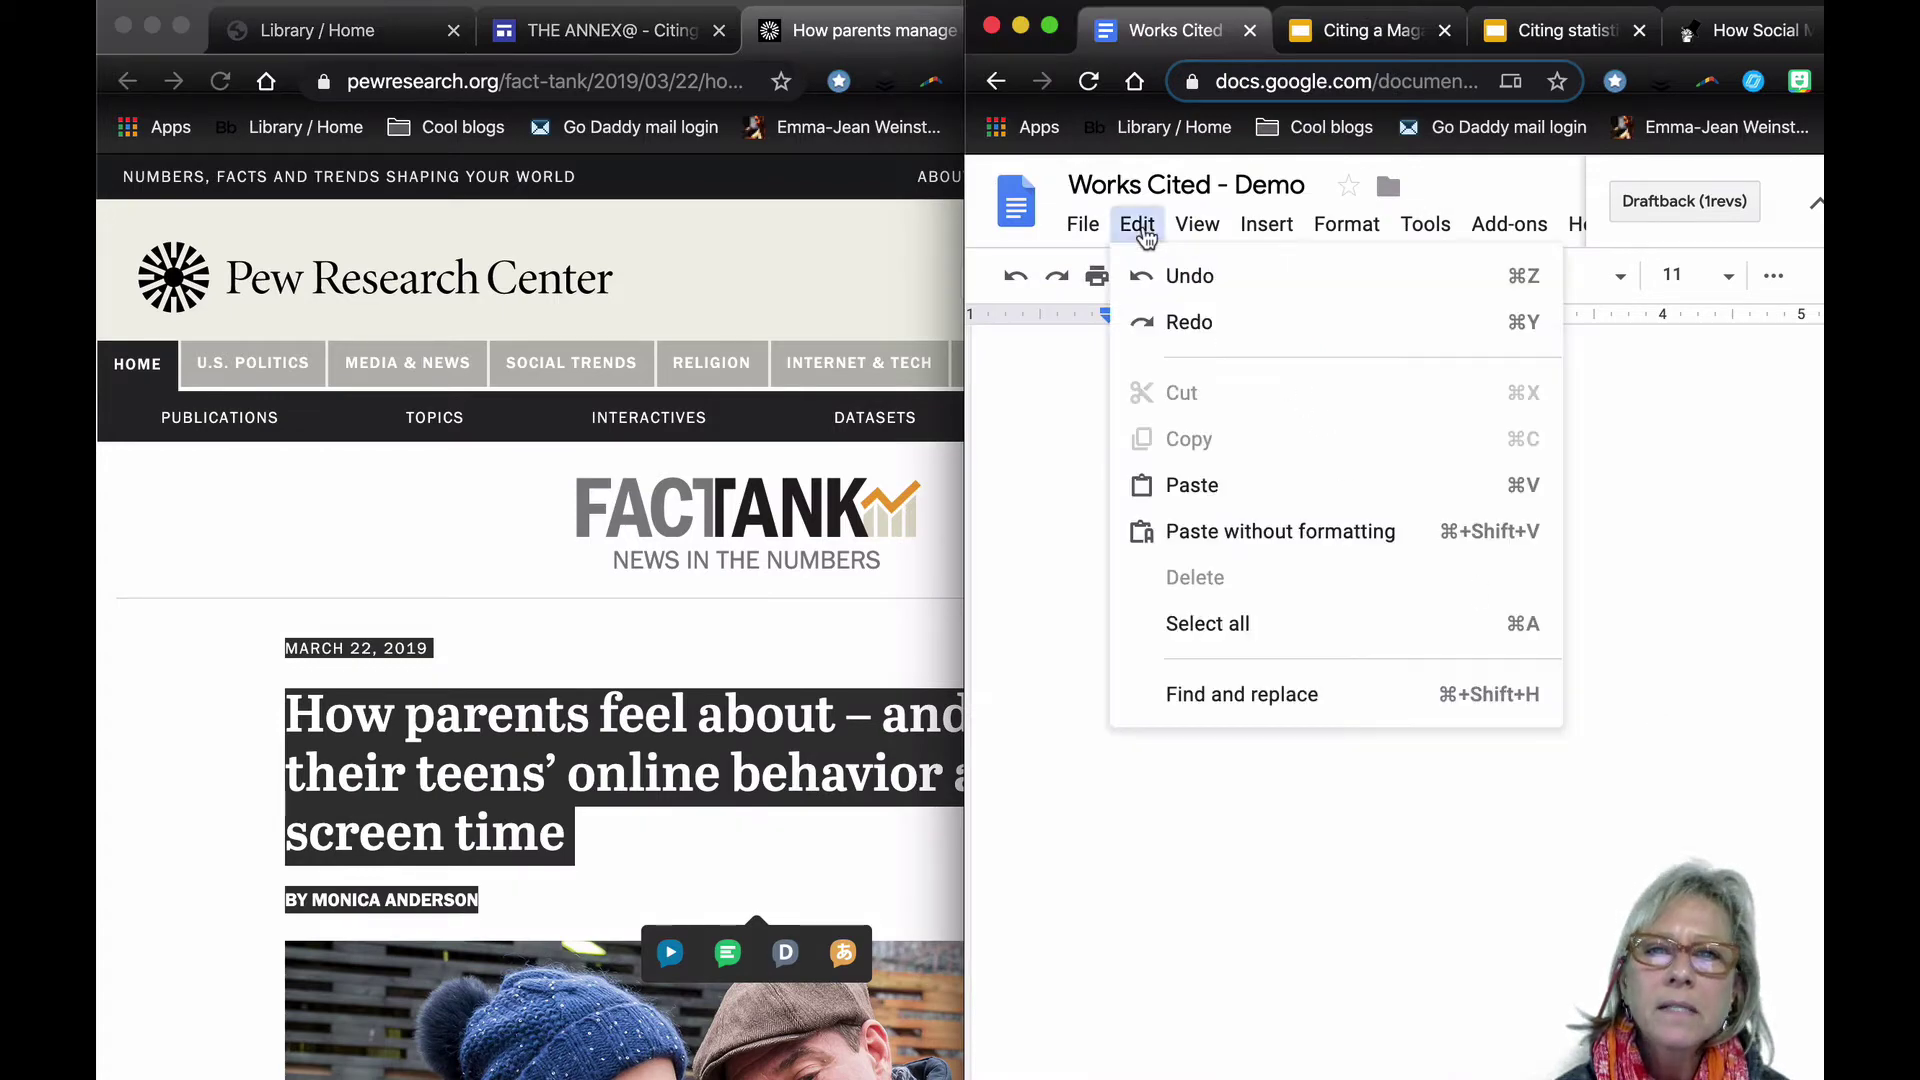
pyautogui.click(1232, 534)
# - Copy the article's URL and paste it as plain text below the byline
pyautogui.click(530, 555)
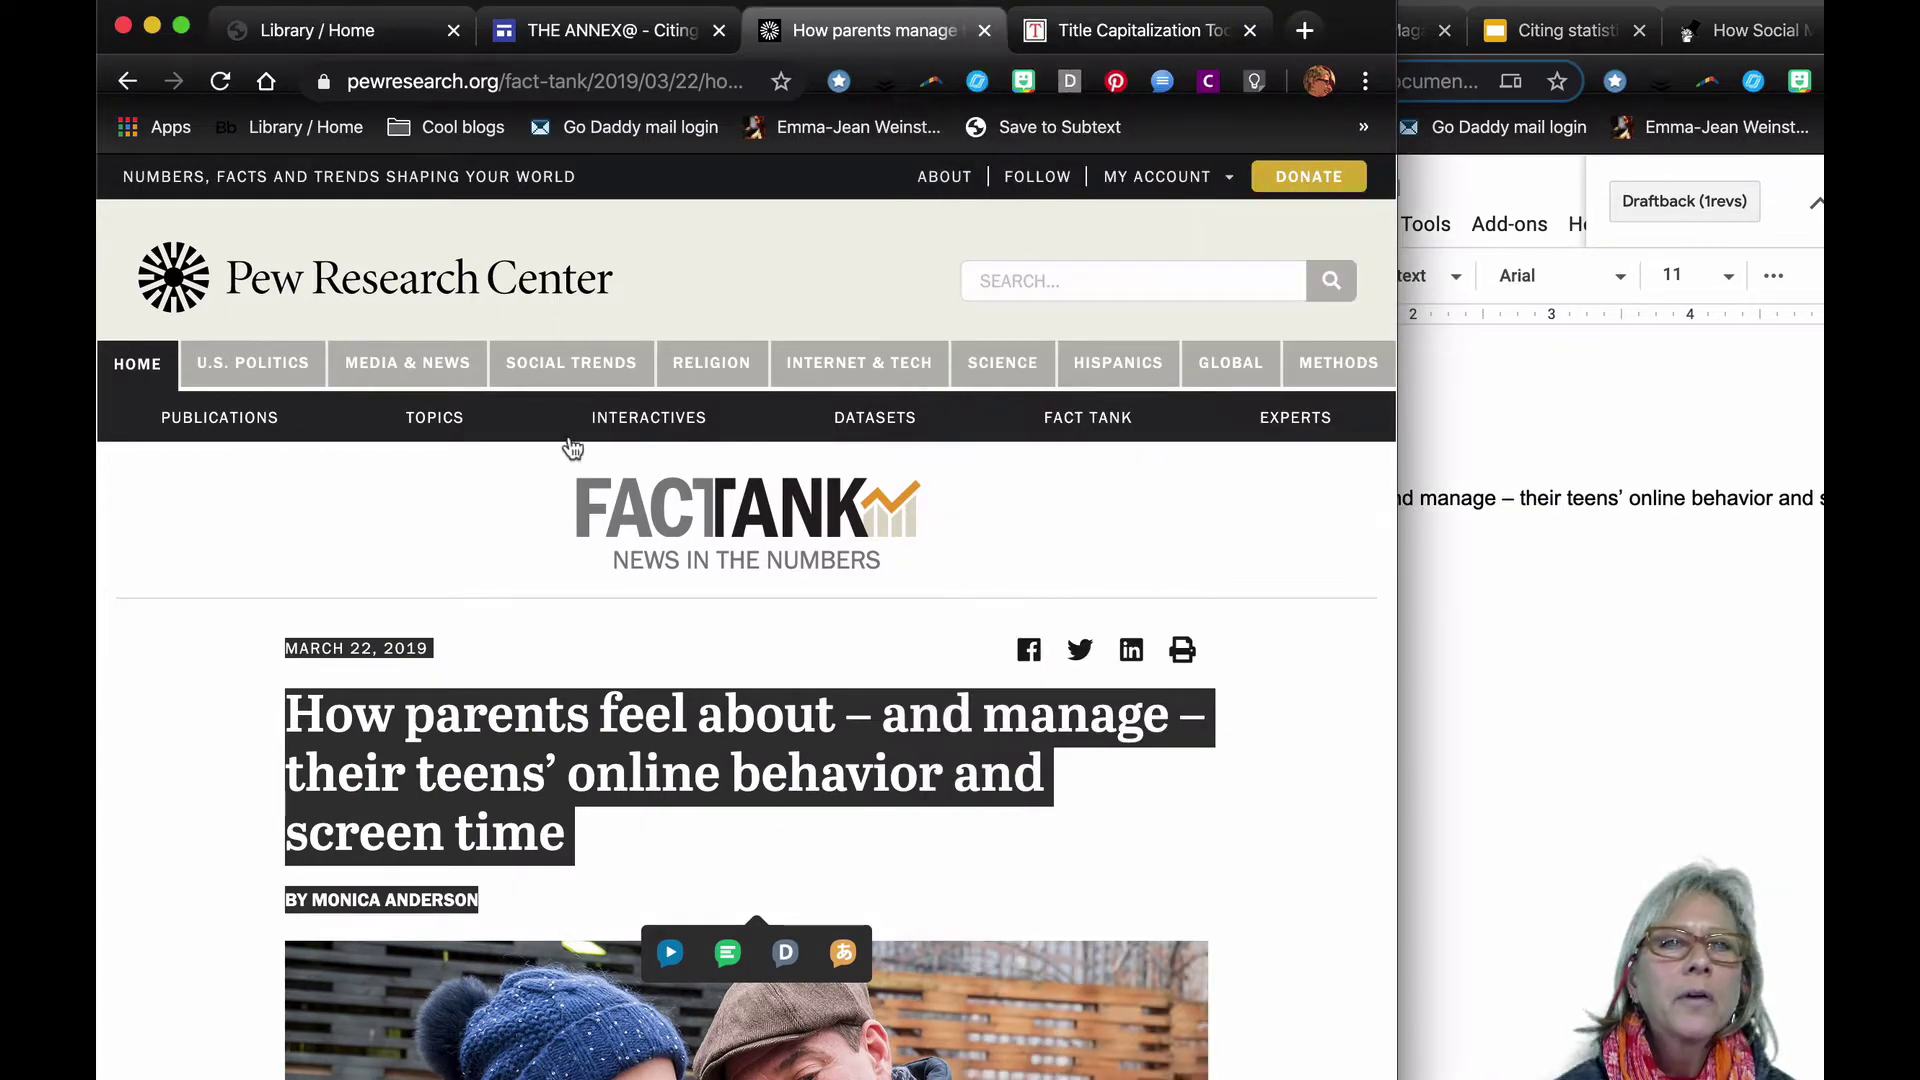
pyautogui.click(532, 78)
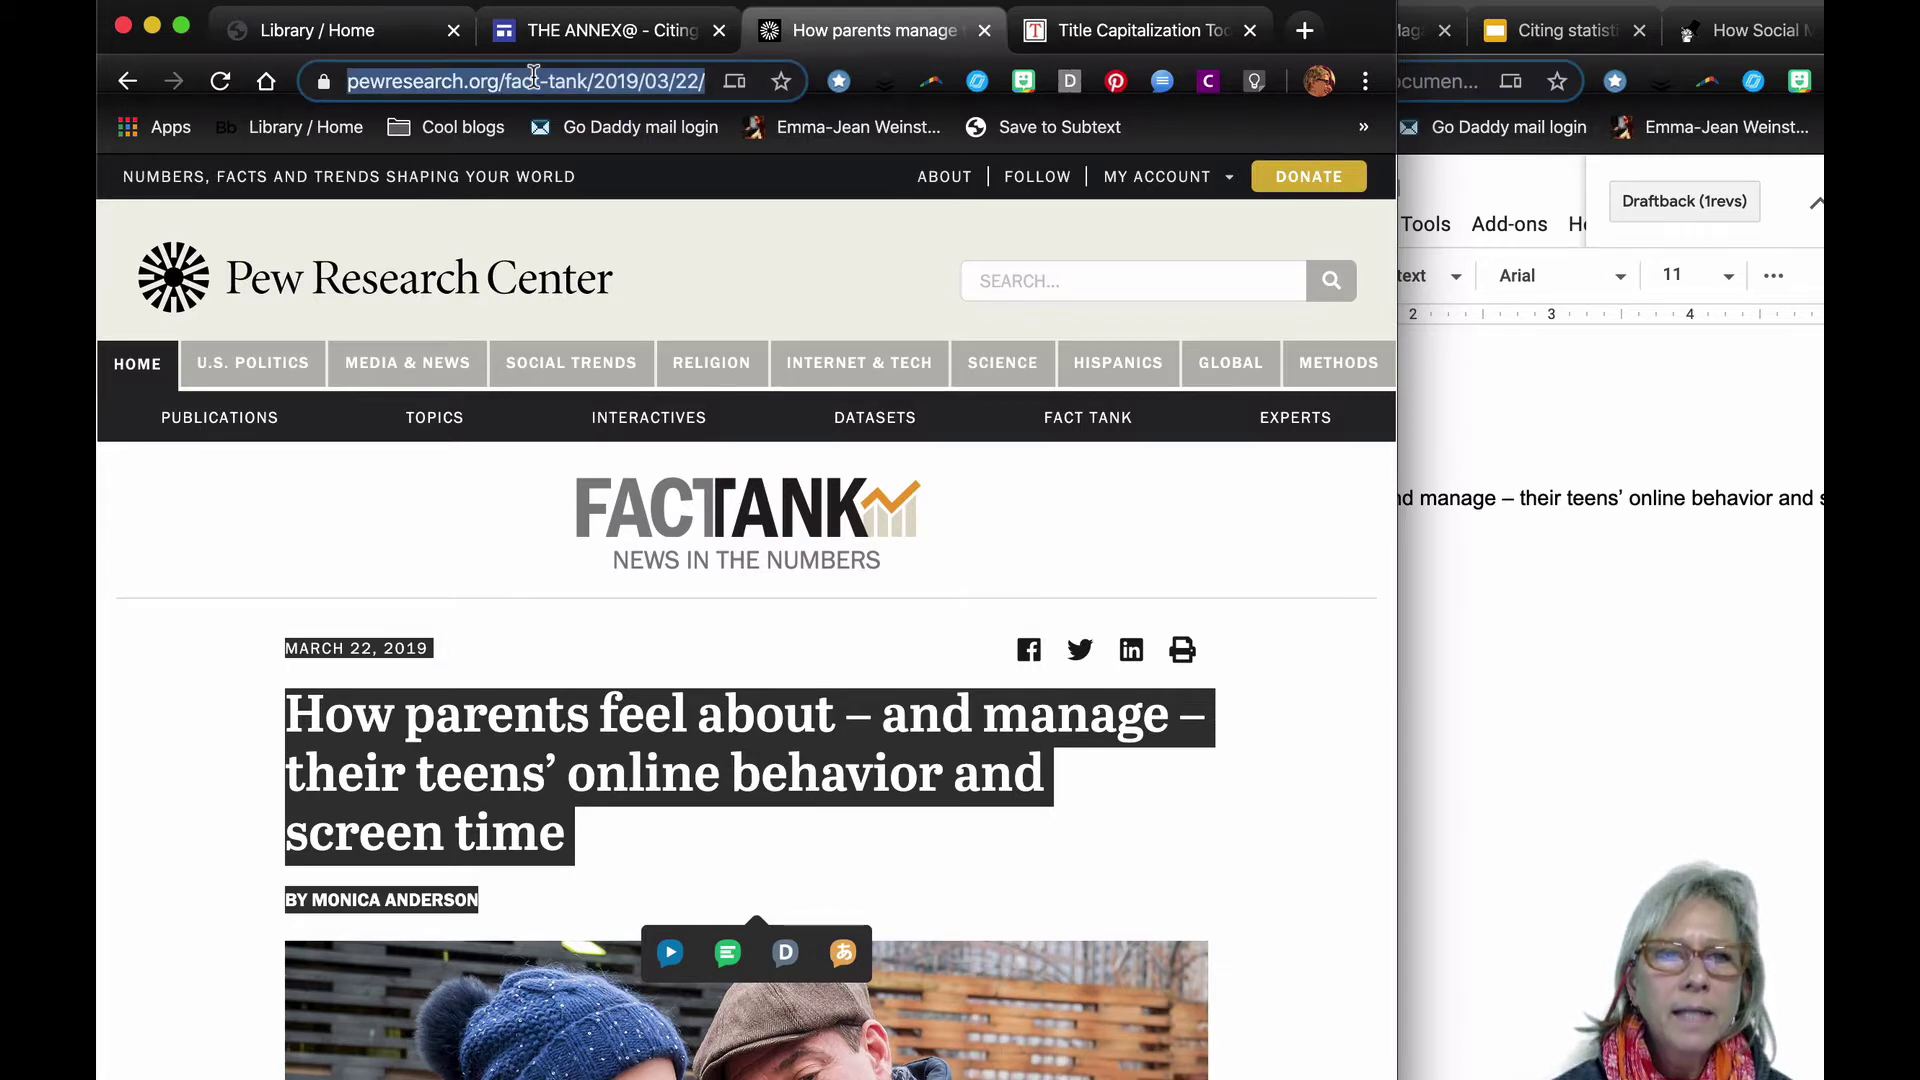
pyautogui.rightClick(534, 78)
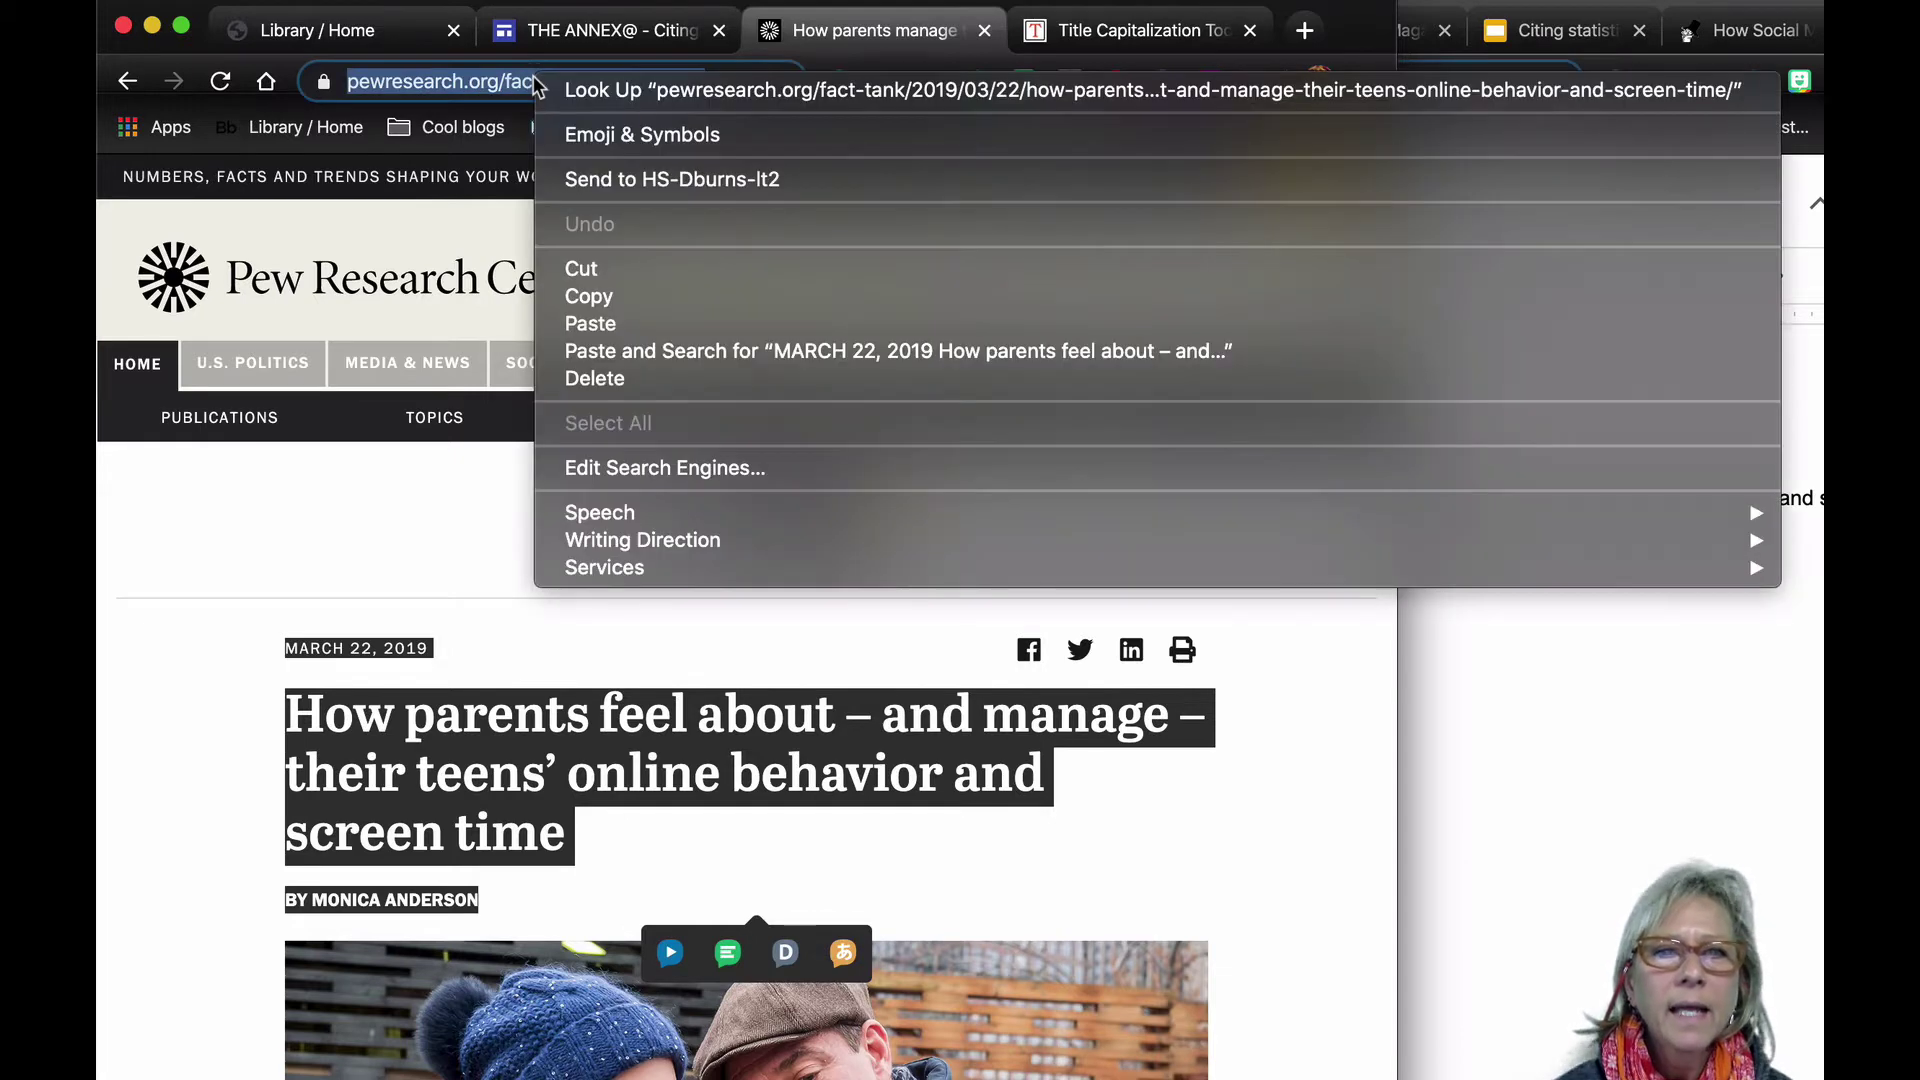
pyautogui.click(585, 297)
pyautogui.click(1508, 668)
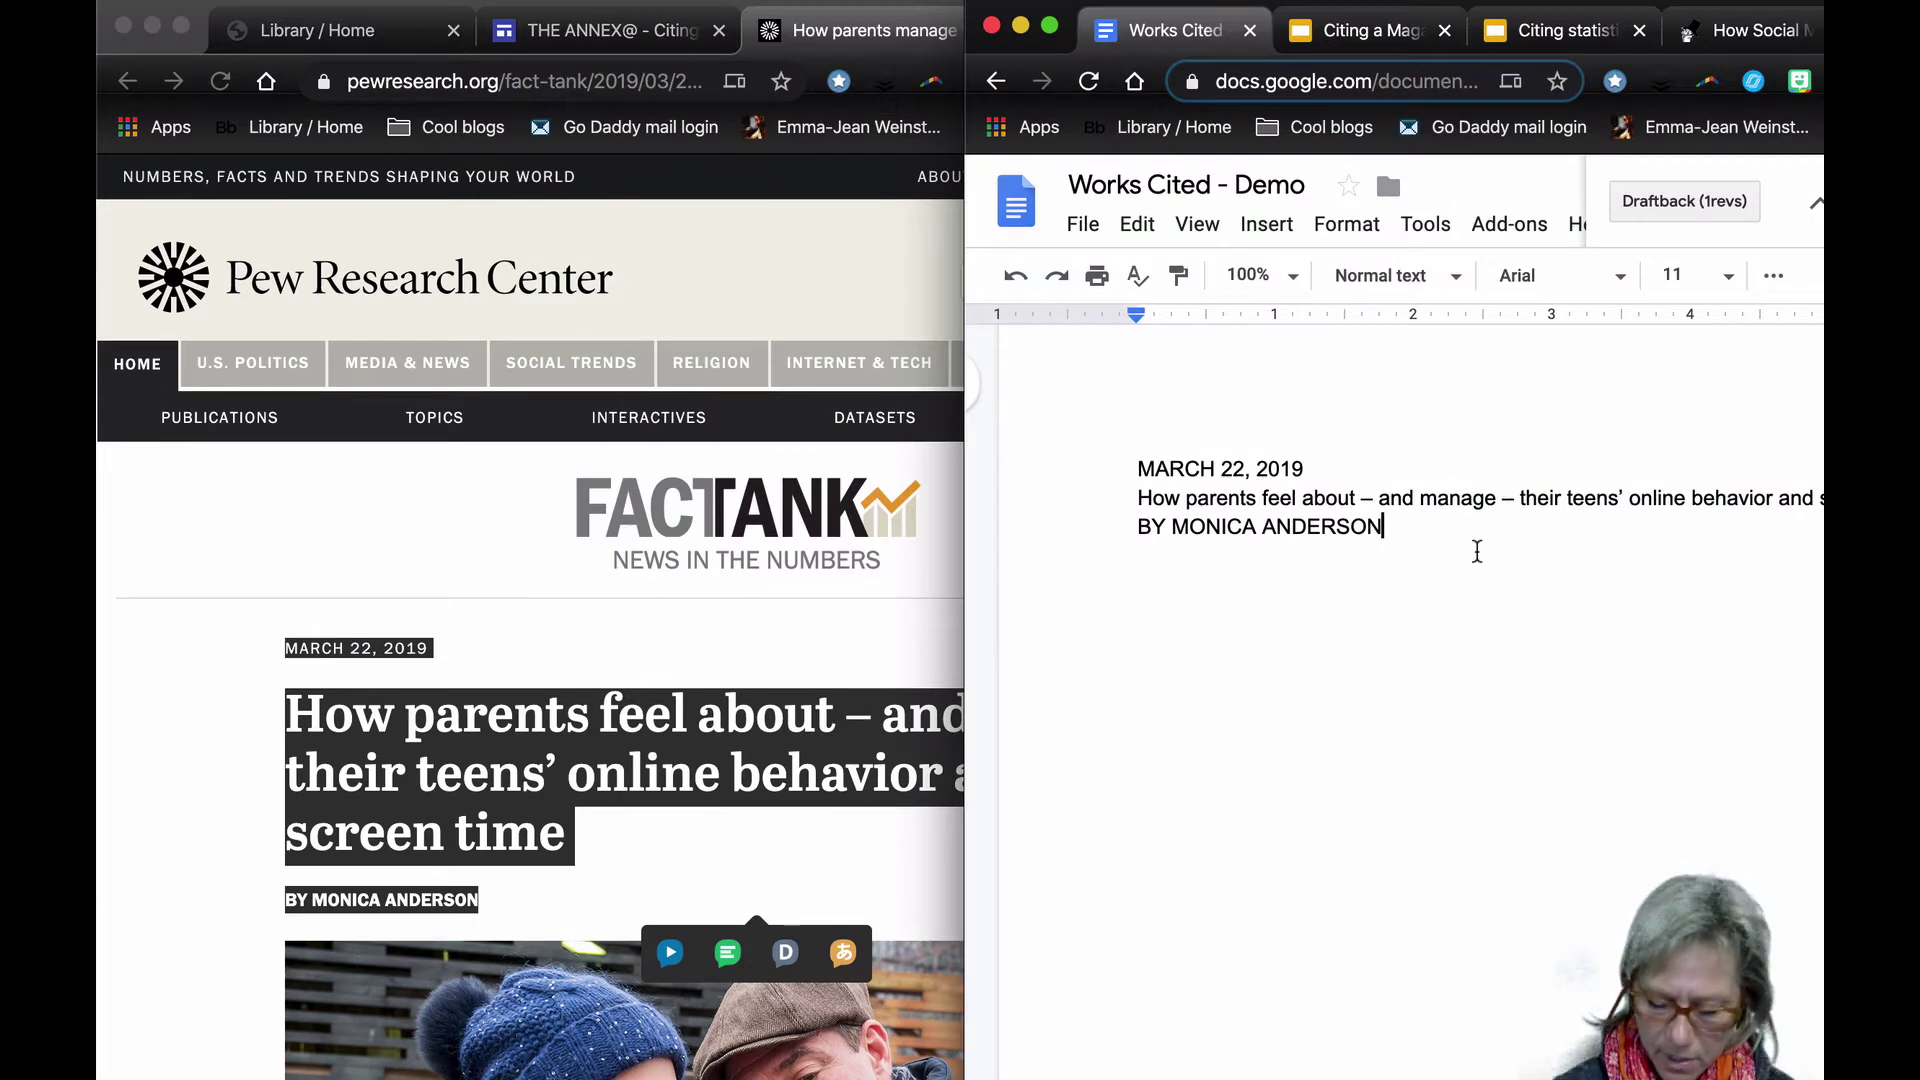
pyautogui.rightClick(1218, 566)
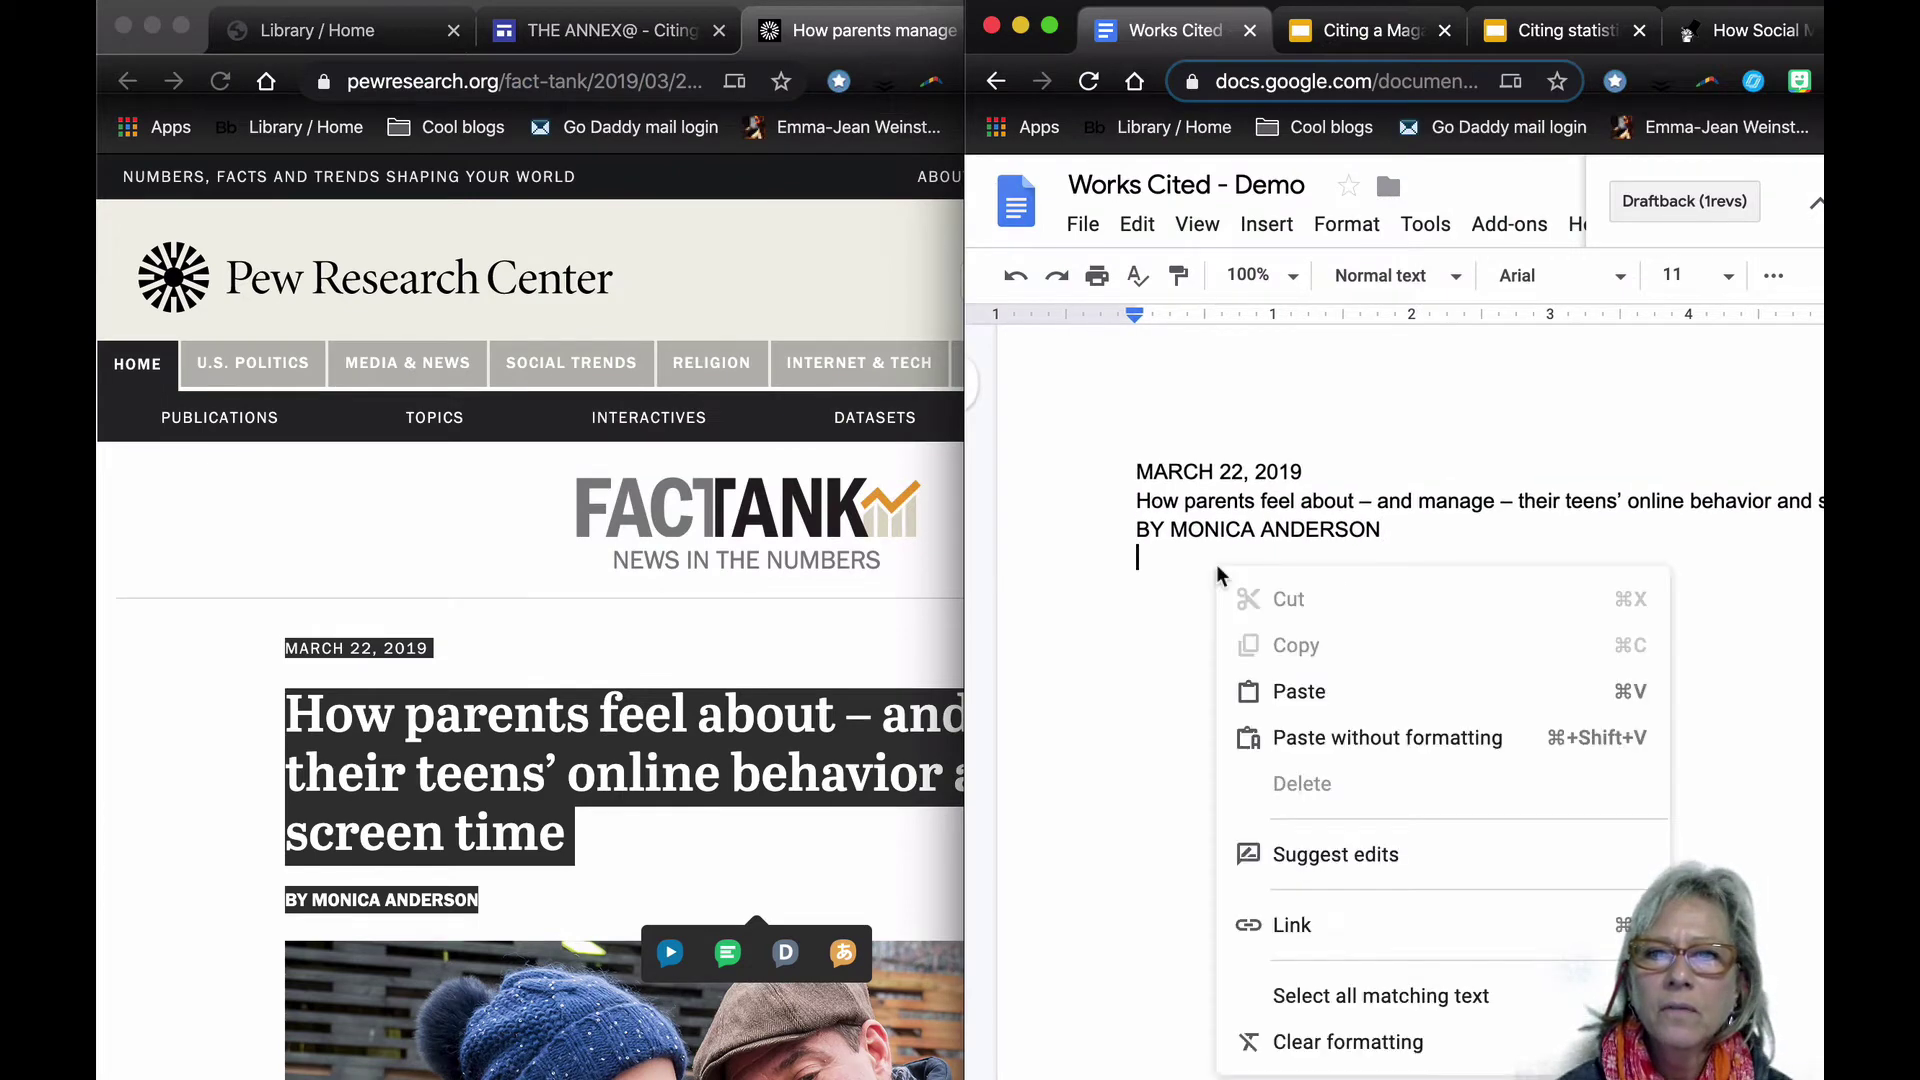
pyautogui.click(1338, 745)
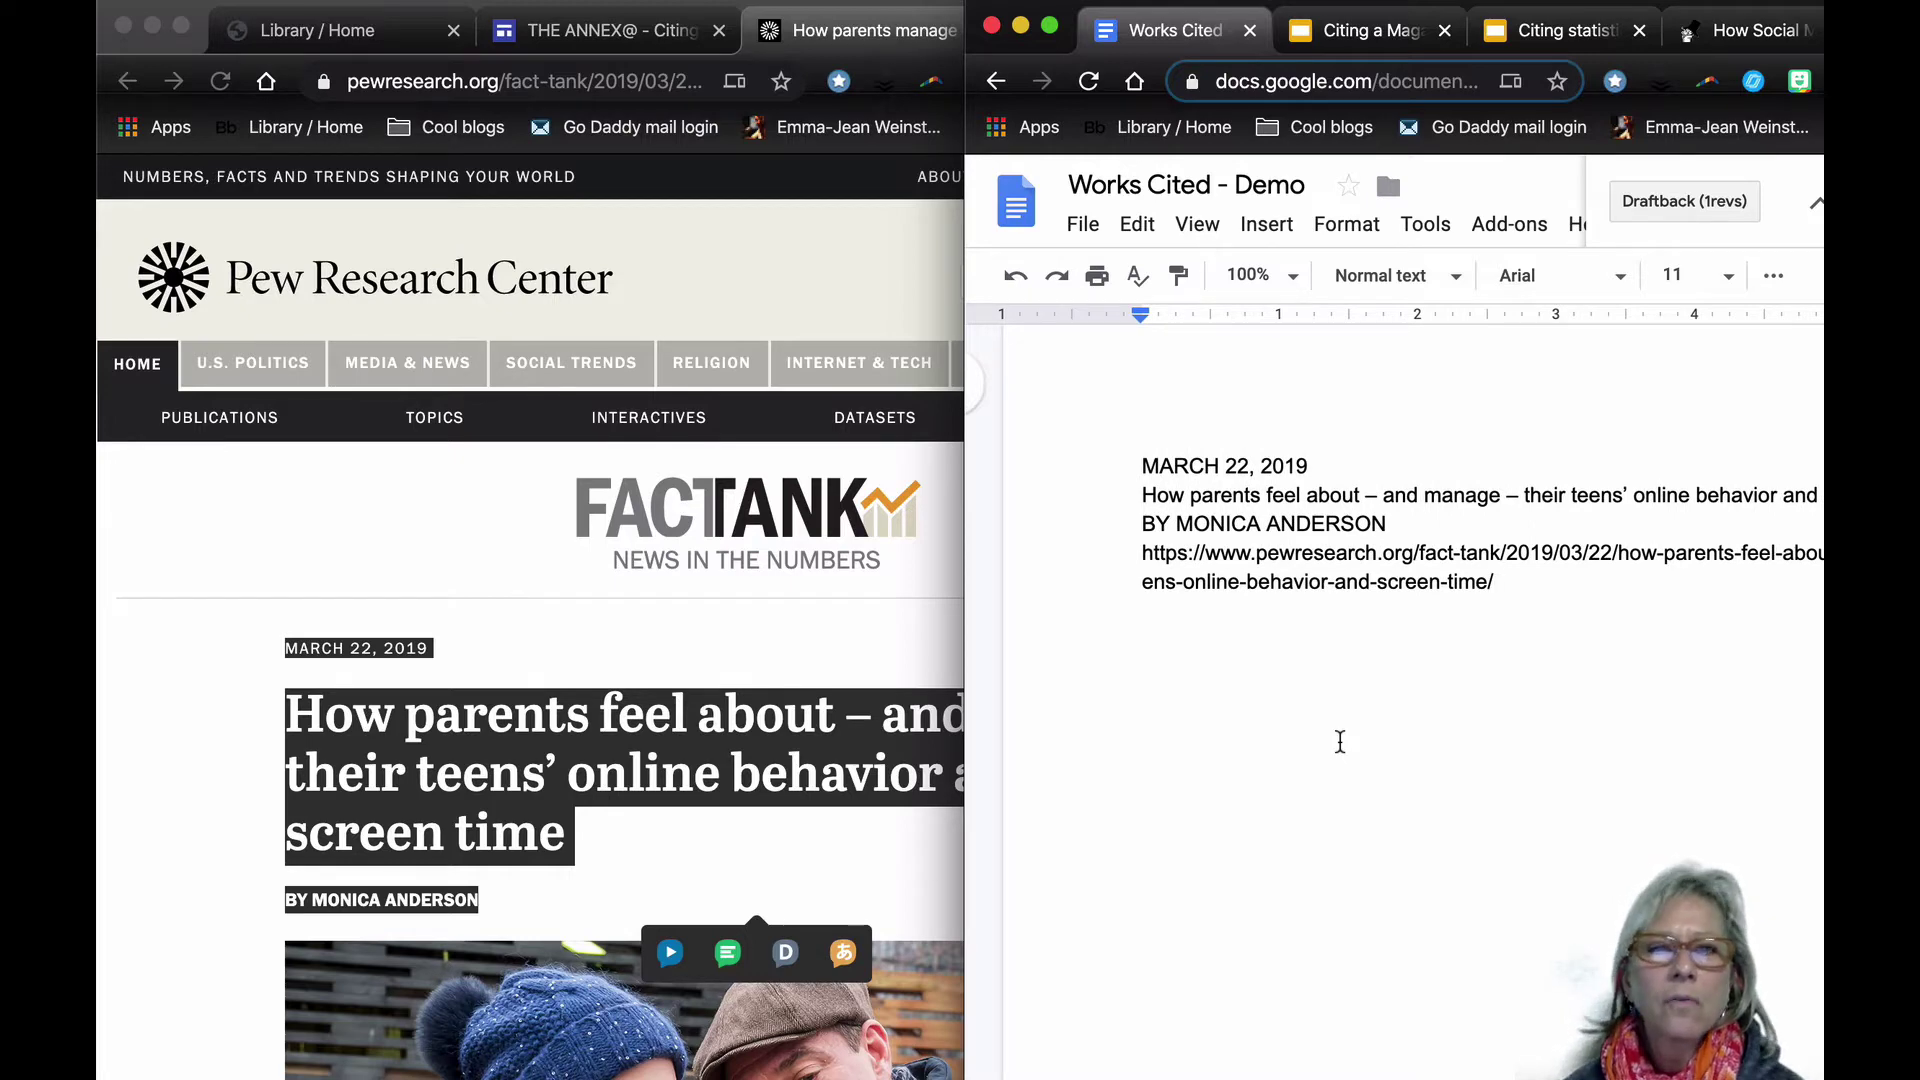
pyautogui.scroll(-5, 1340, 741)
# - View THE ANNEX MLA element sequence page, then select the author's surname in the document byline
pyautogui.click(600, 30)
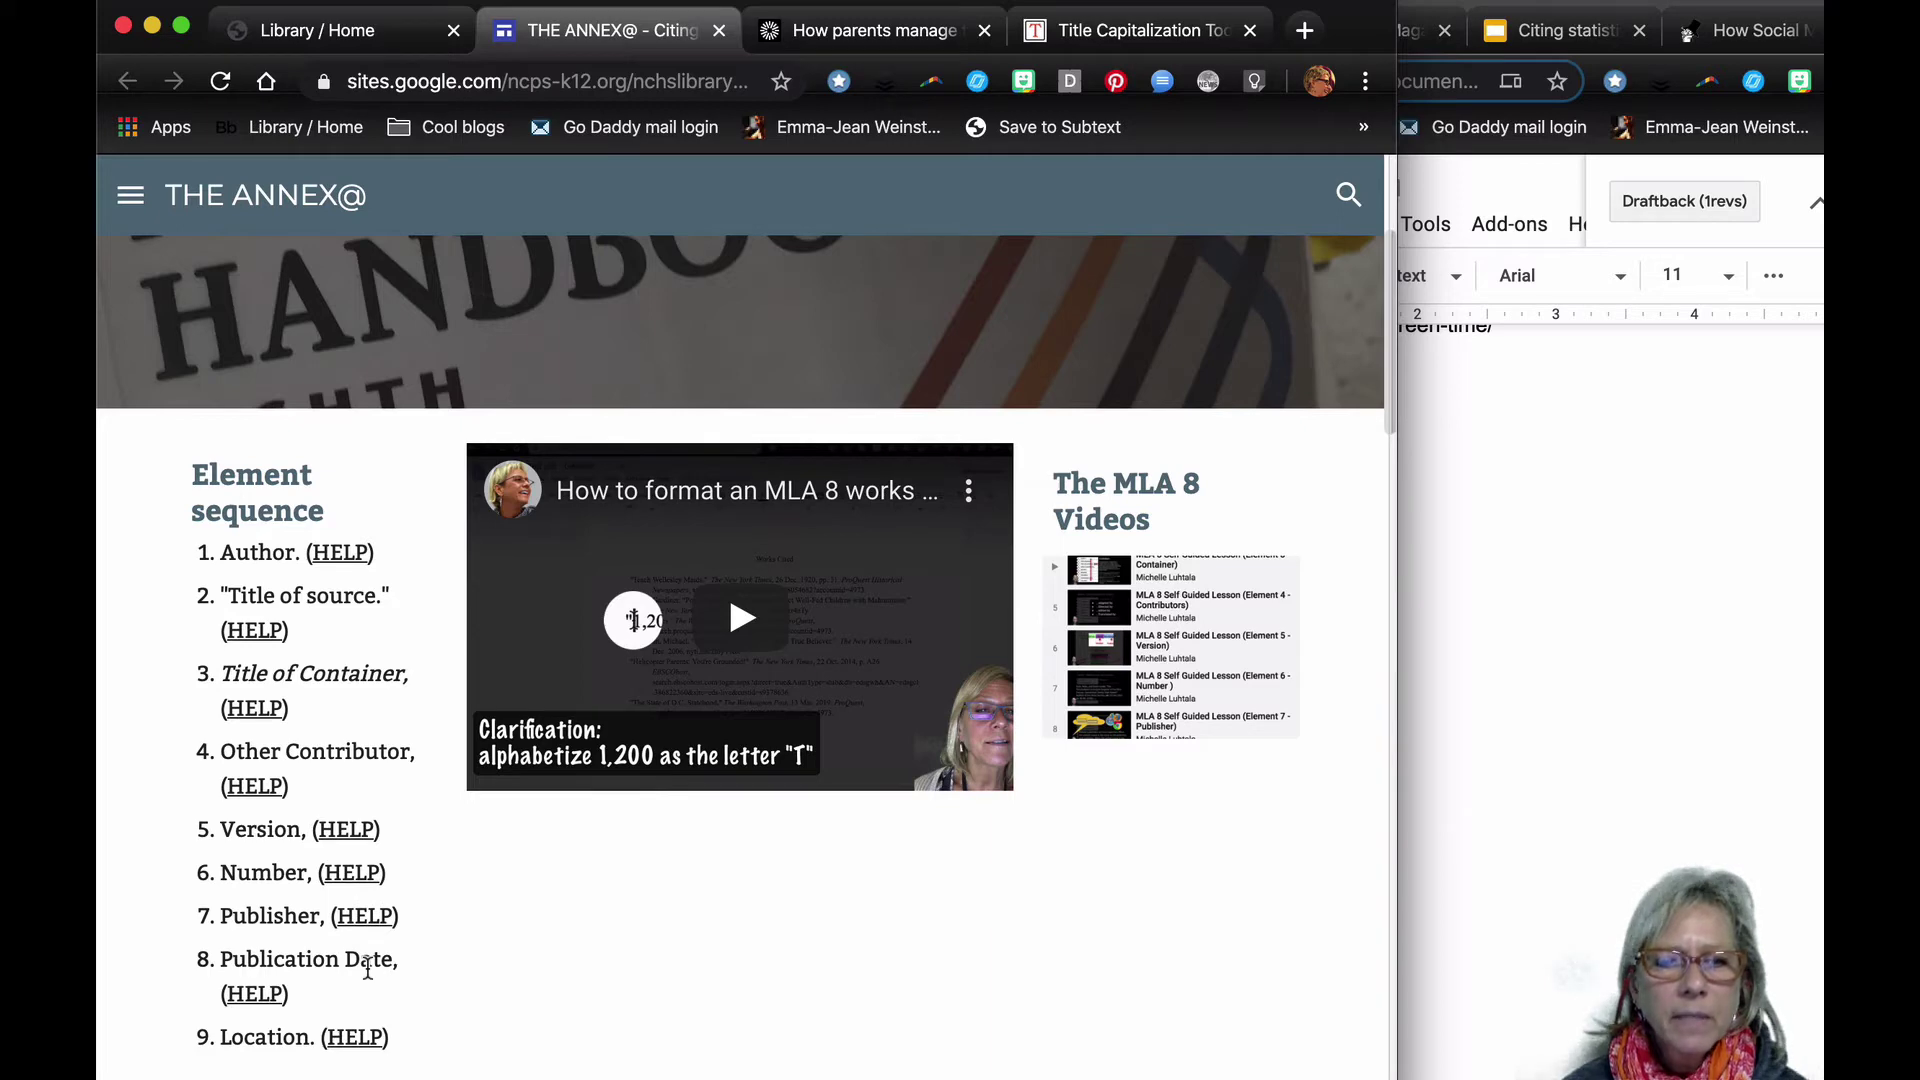
pyautogui.click(1812, 687)
pyautogui.scroll(3, 1440, 510)
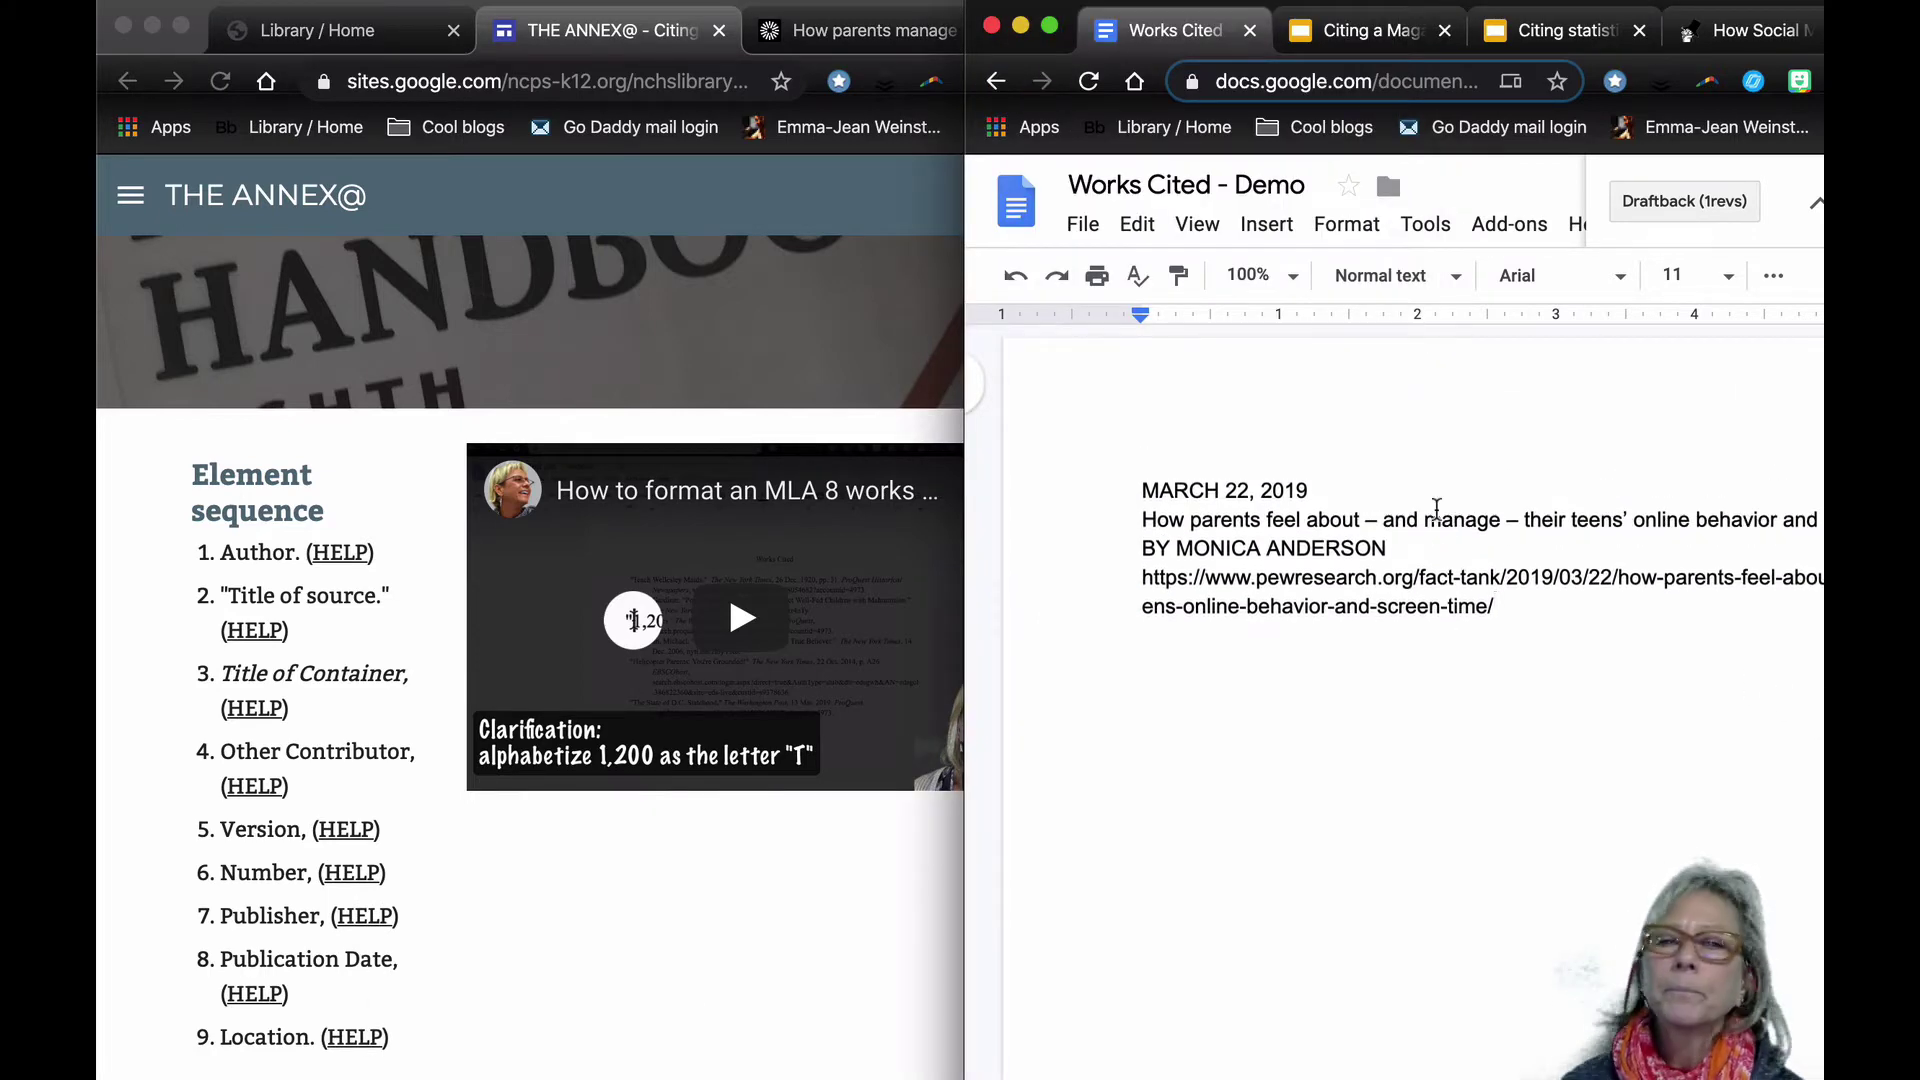
pyautogui.moveTo(1388, 548); pyautogui.dragTo(1272, 544)
pyautogui.click(1138, 489)
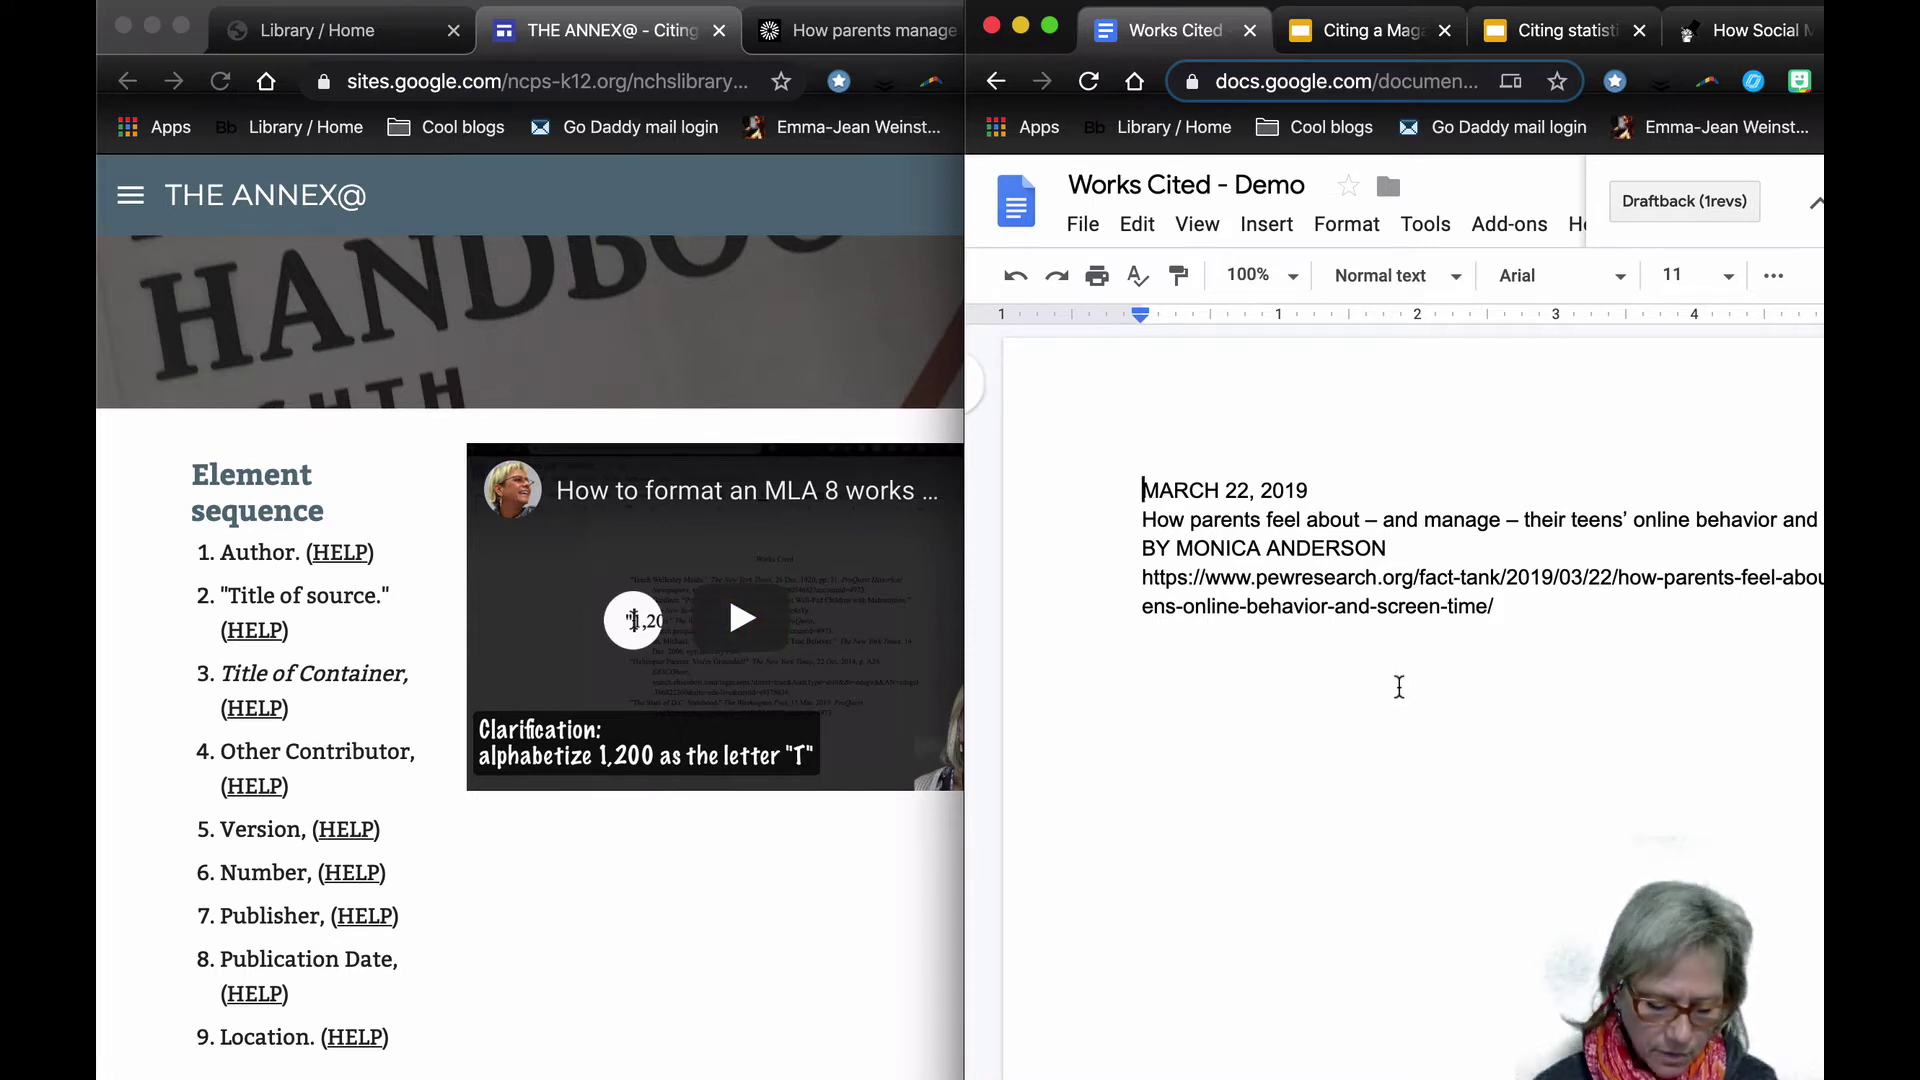
pyautogui.write('Anderson')
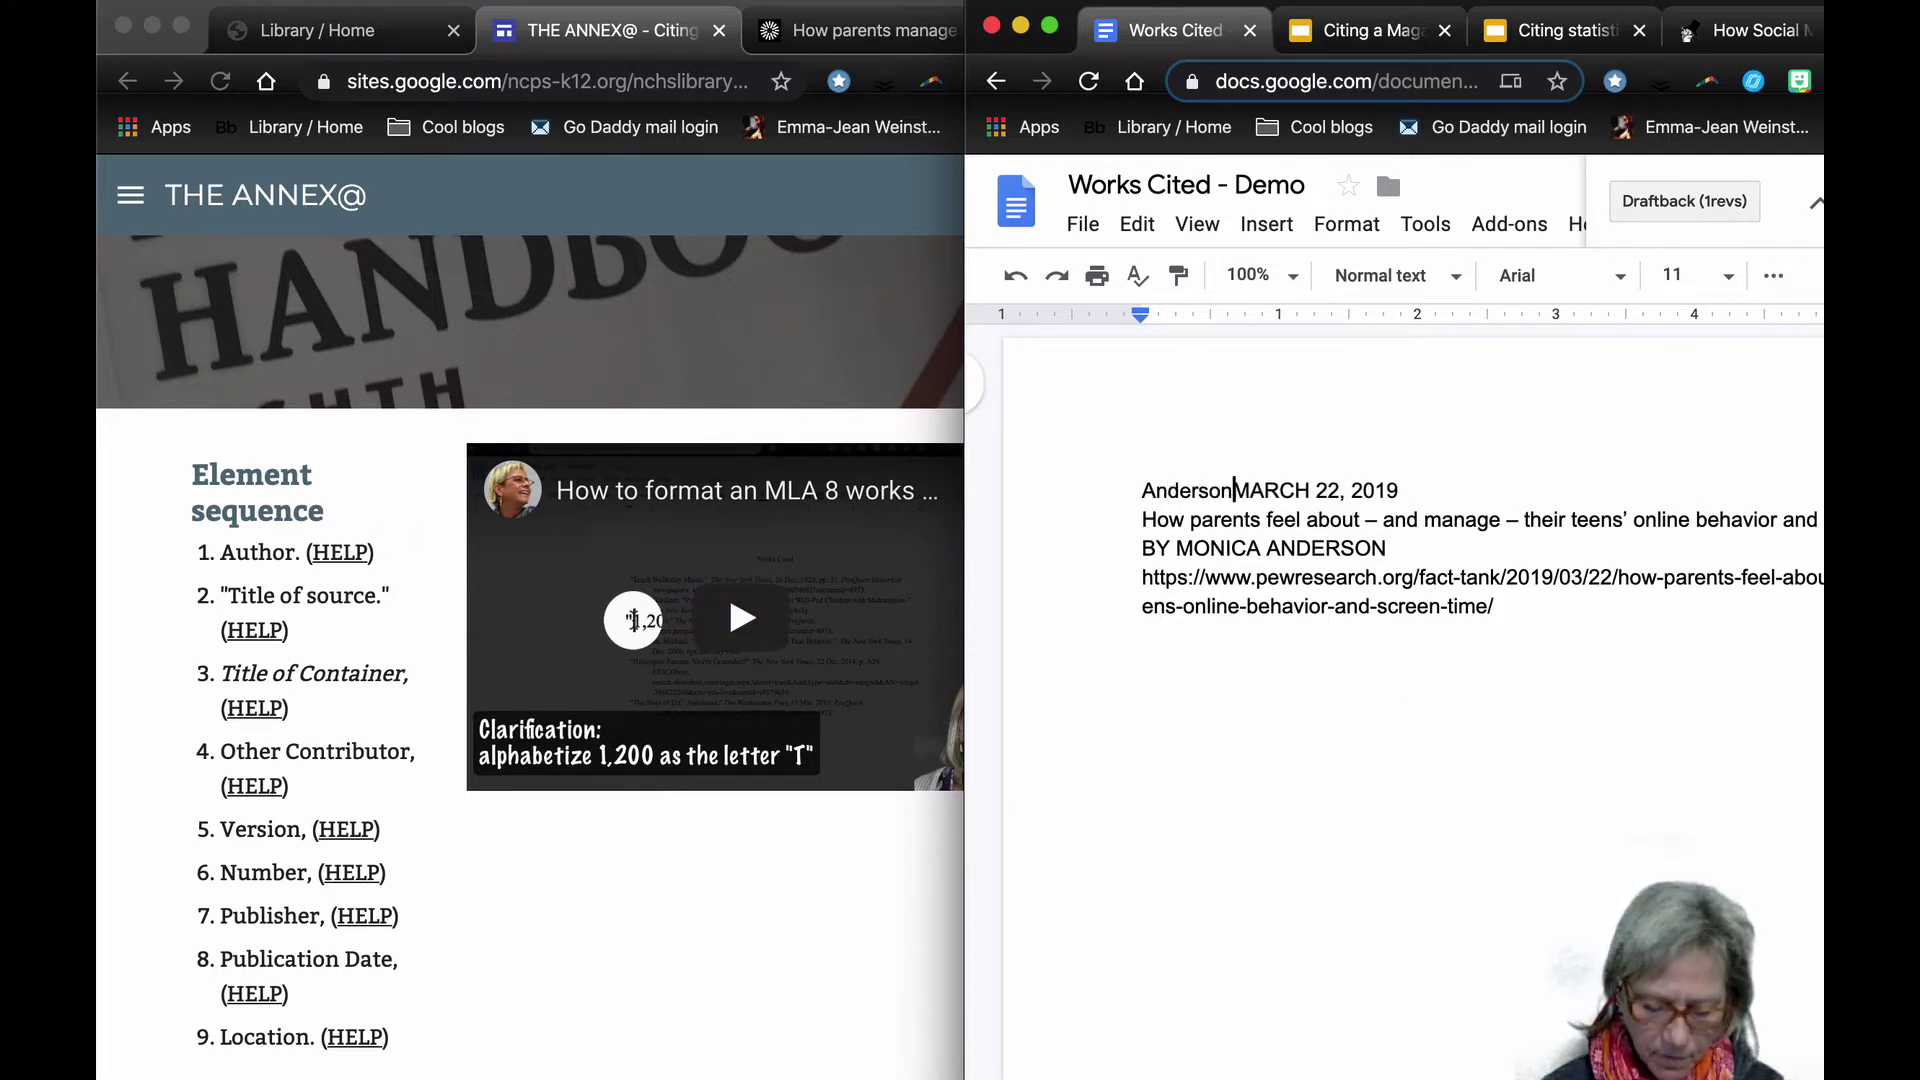
pyautogui.write(', Monica.')
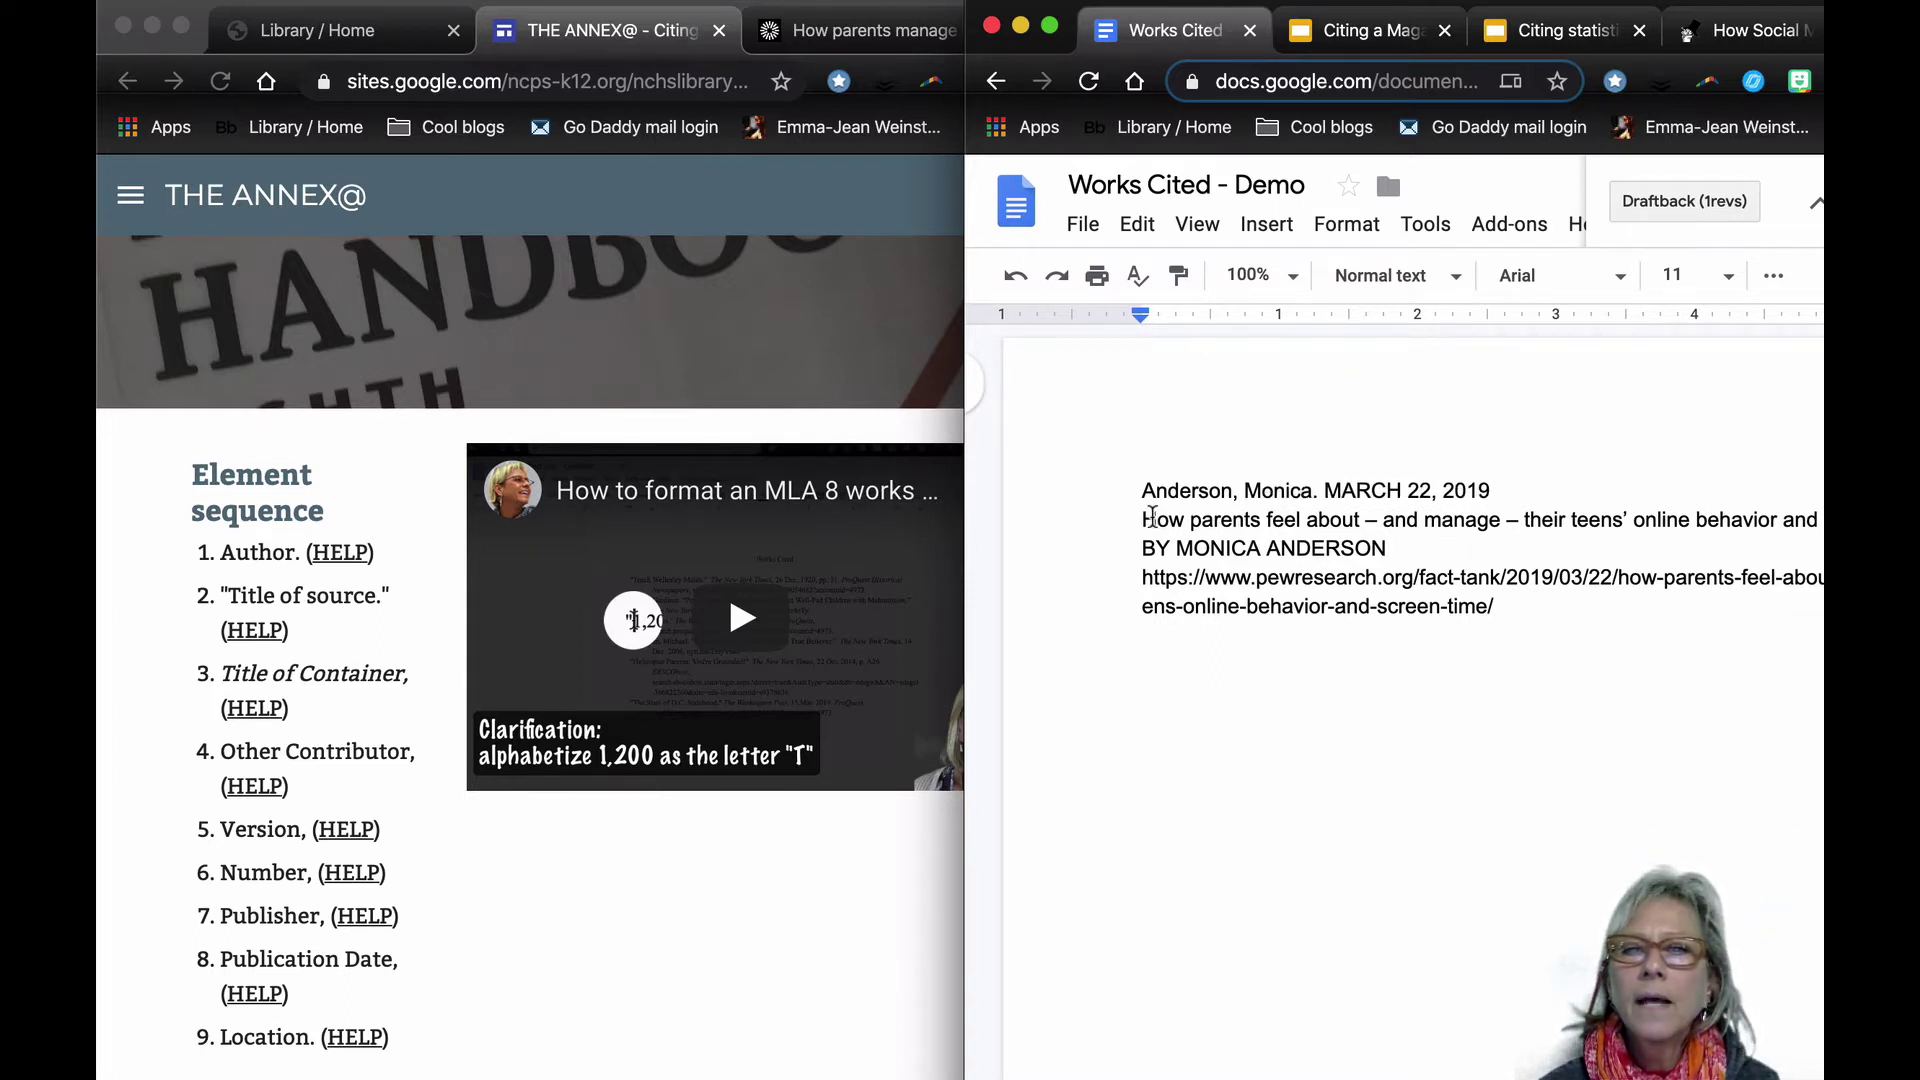
pyautogui.moveTo(1142, 517); pyautogui.dragTo(1818, 514)
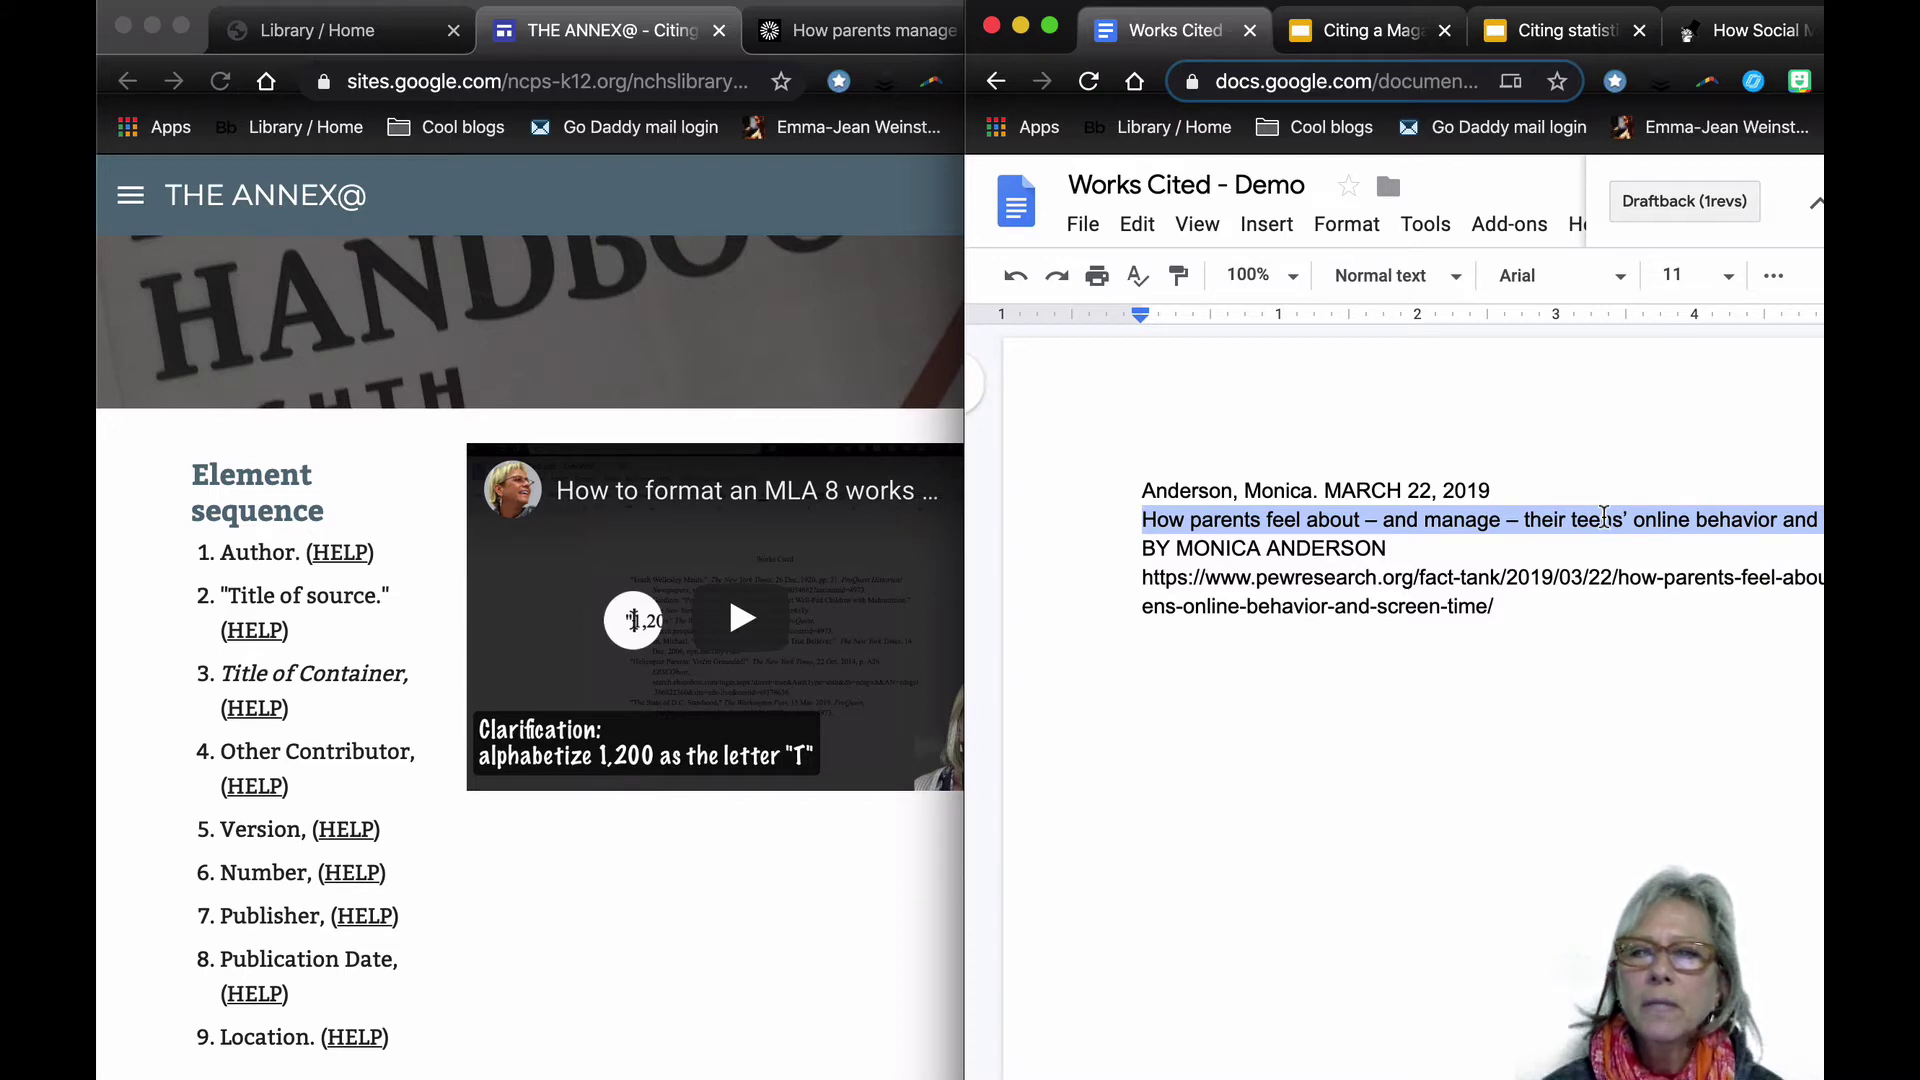
# - Replace the sample in Capitalize My Title with the copied article title and apply MLA capitalization
pyautogui.rightClick(1603, 516)
pyautogui.click(1615, 477)
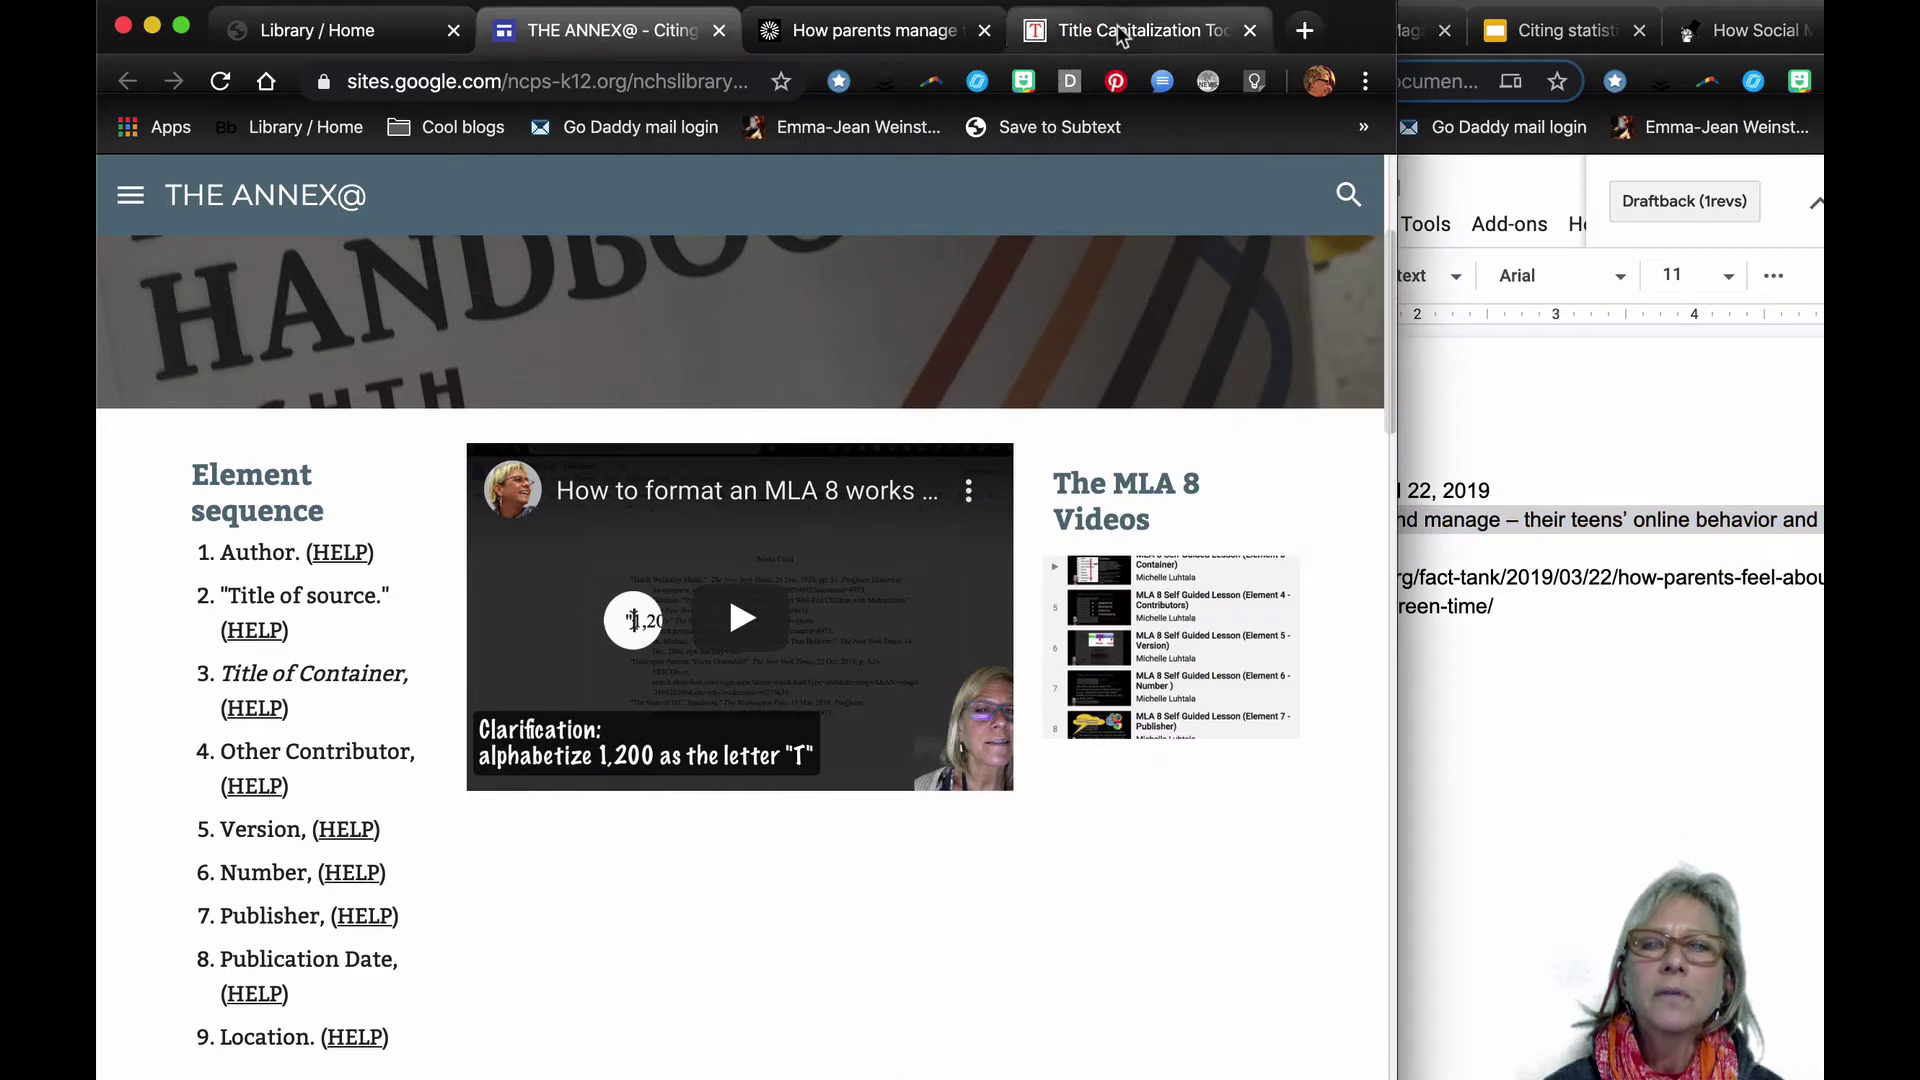
pyautogui.click(1106, 30)
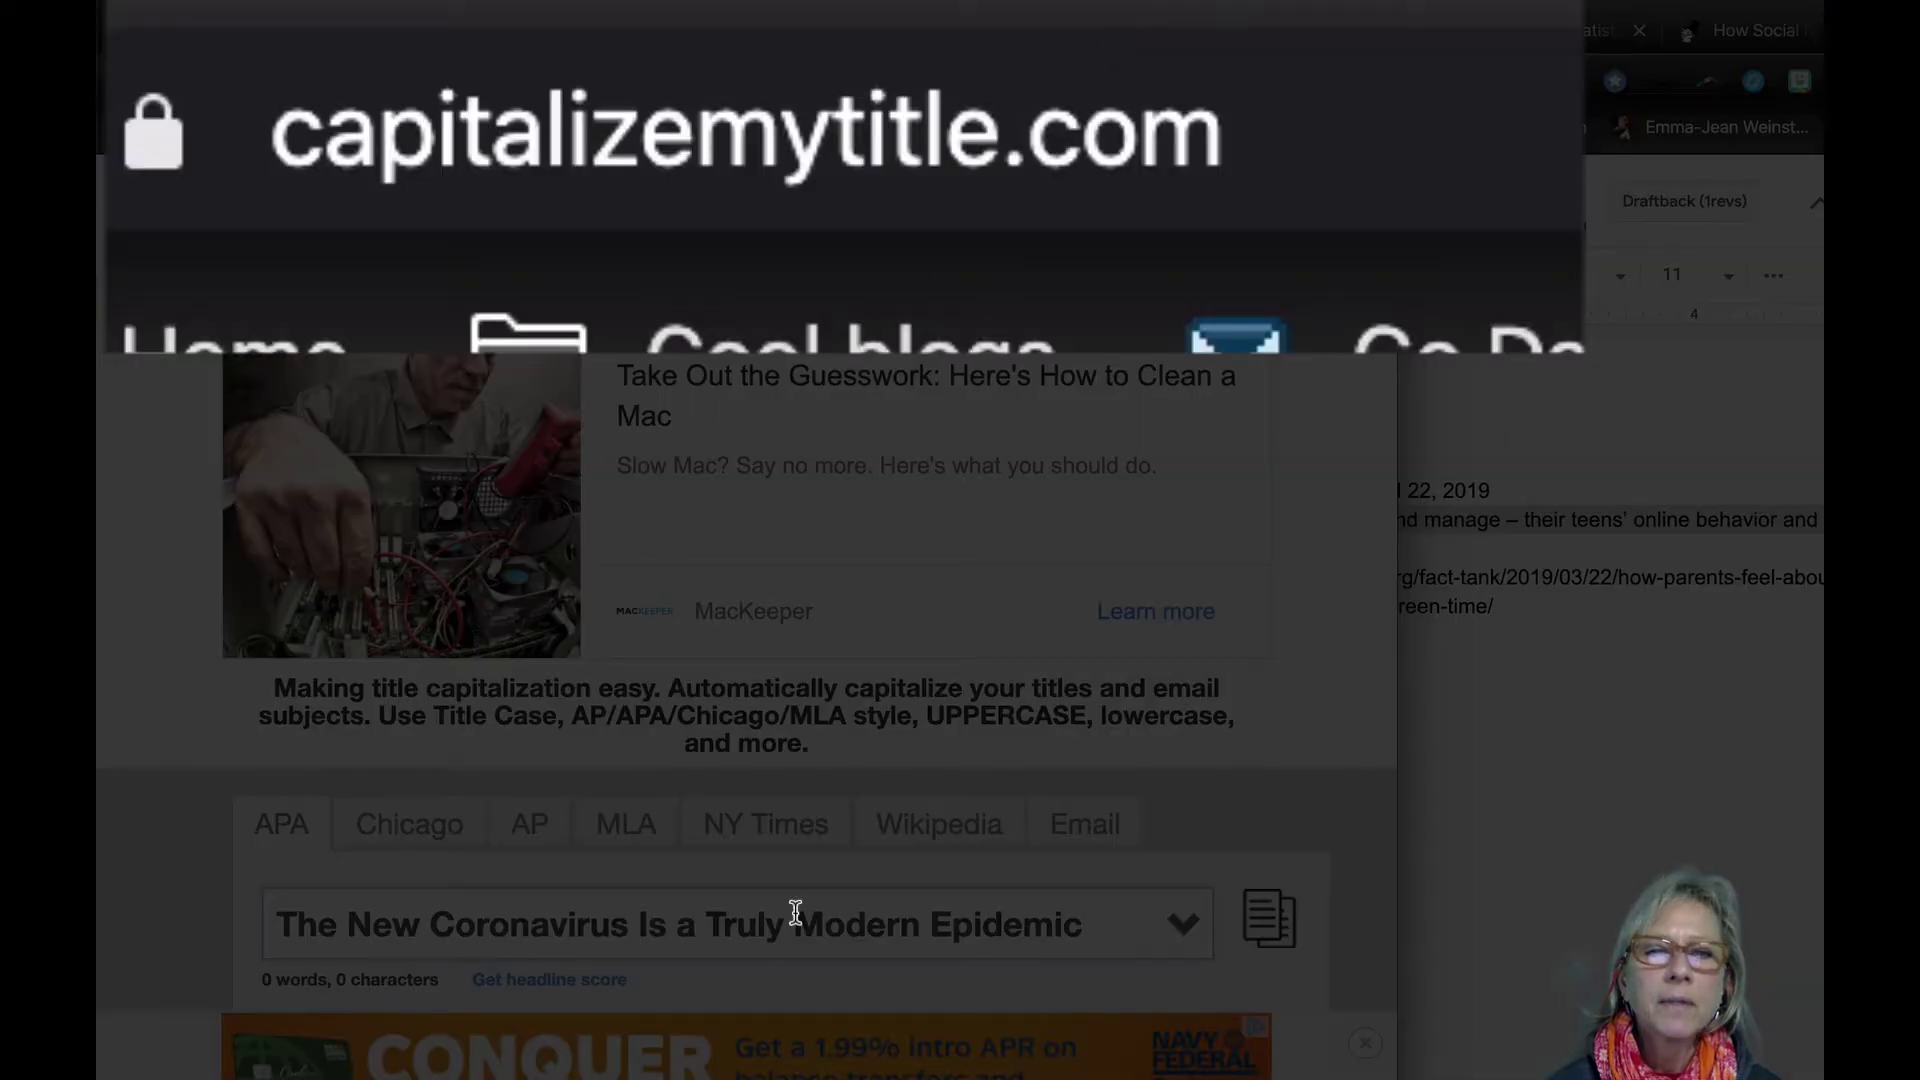
pyautogui.moveTo(1088, 913); pyautogui.dragTo(94, 904)
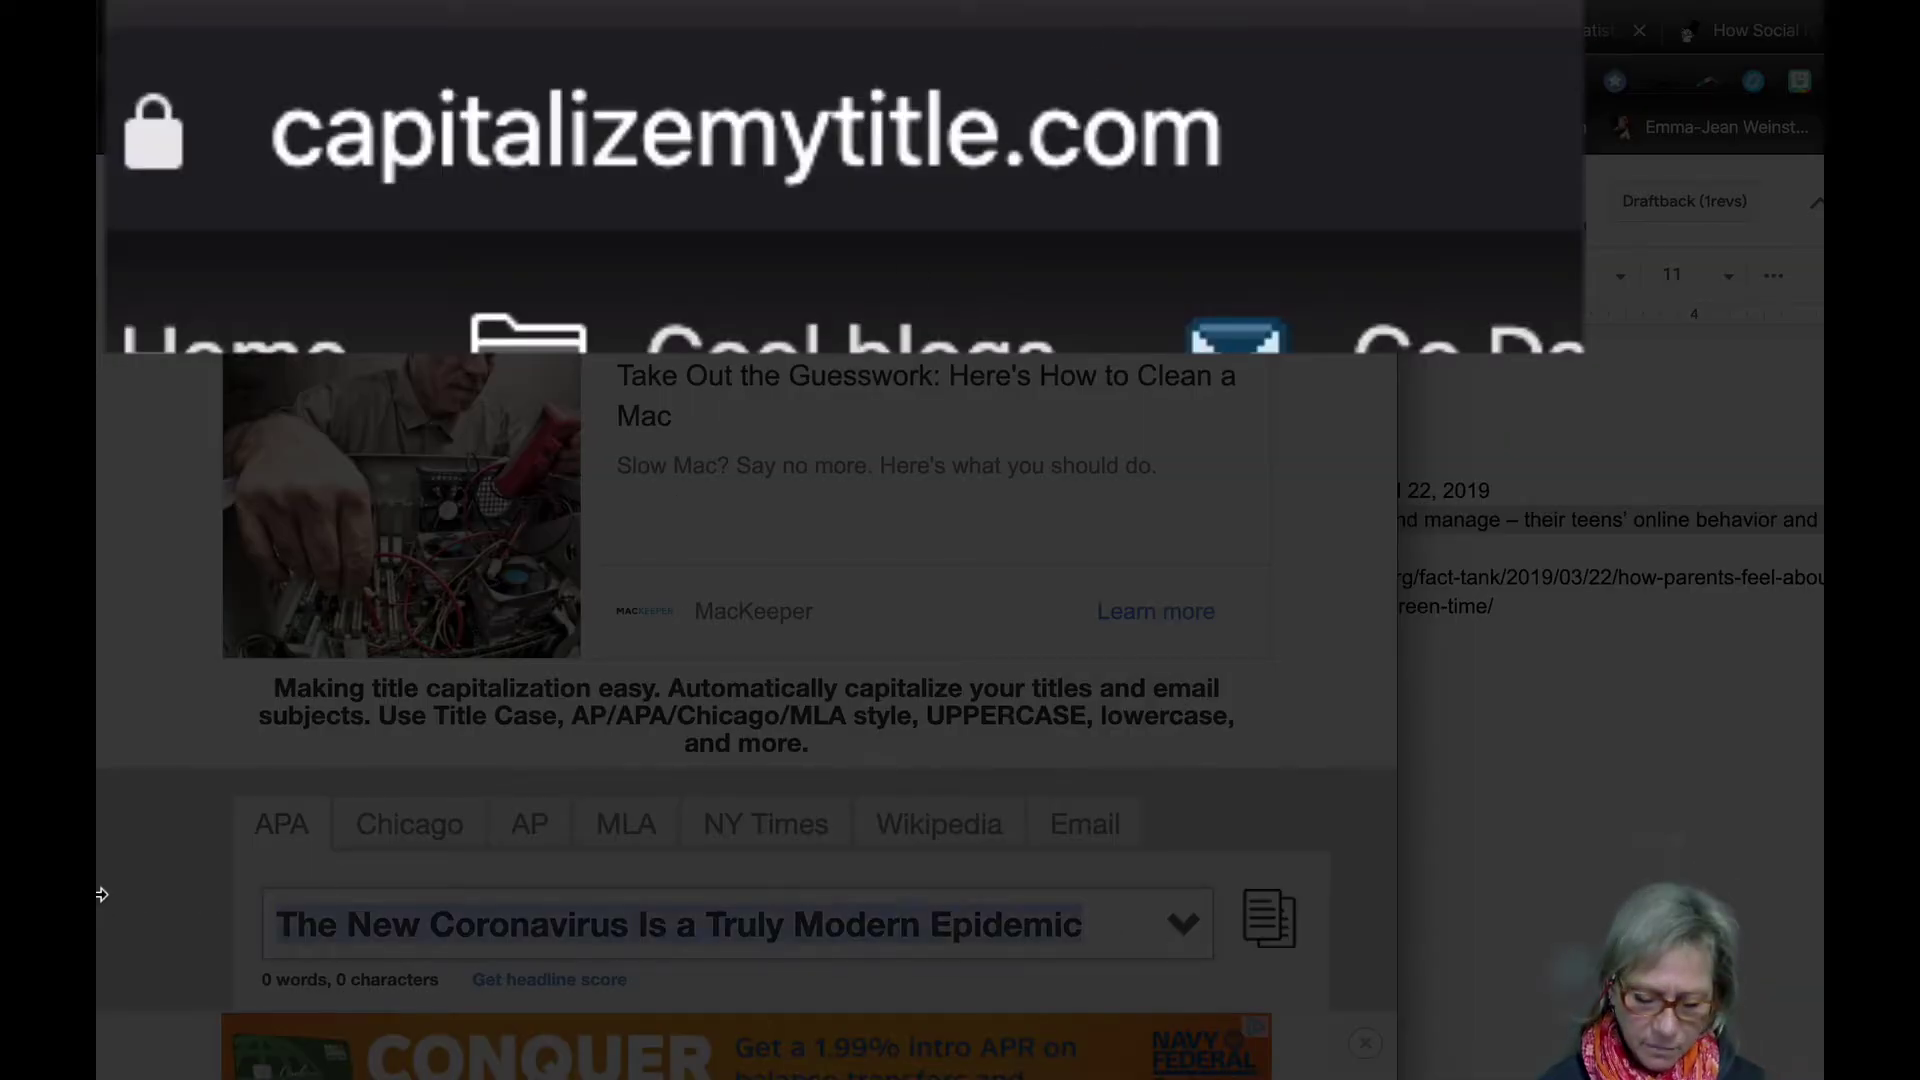
pyautogui.press('BackSpace')
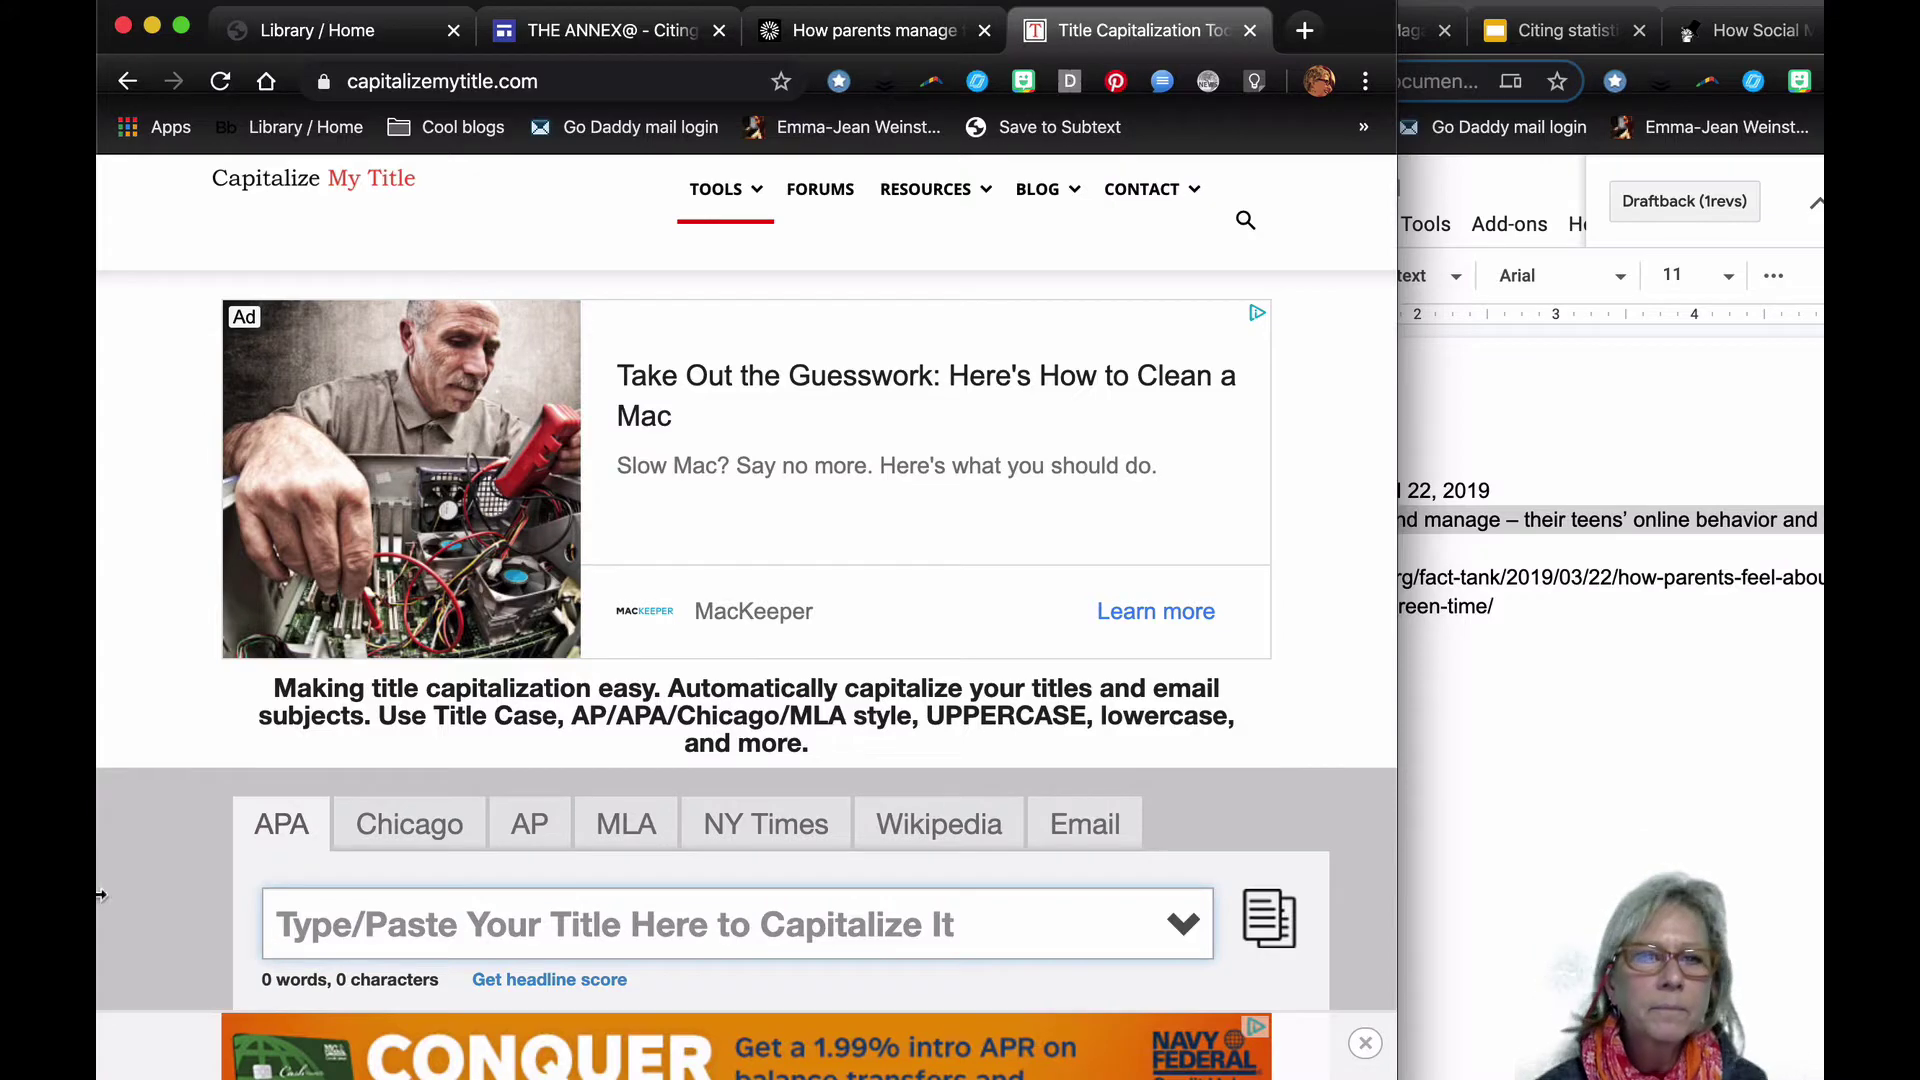
pyautogui.rightClick(305, 926)
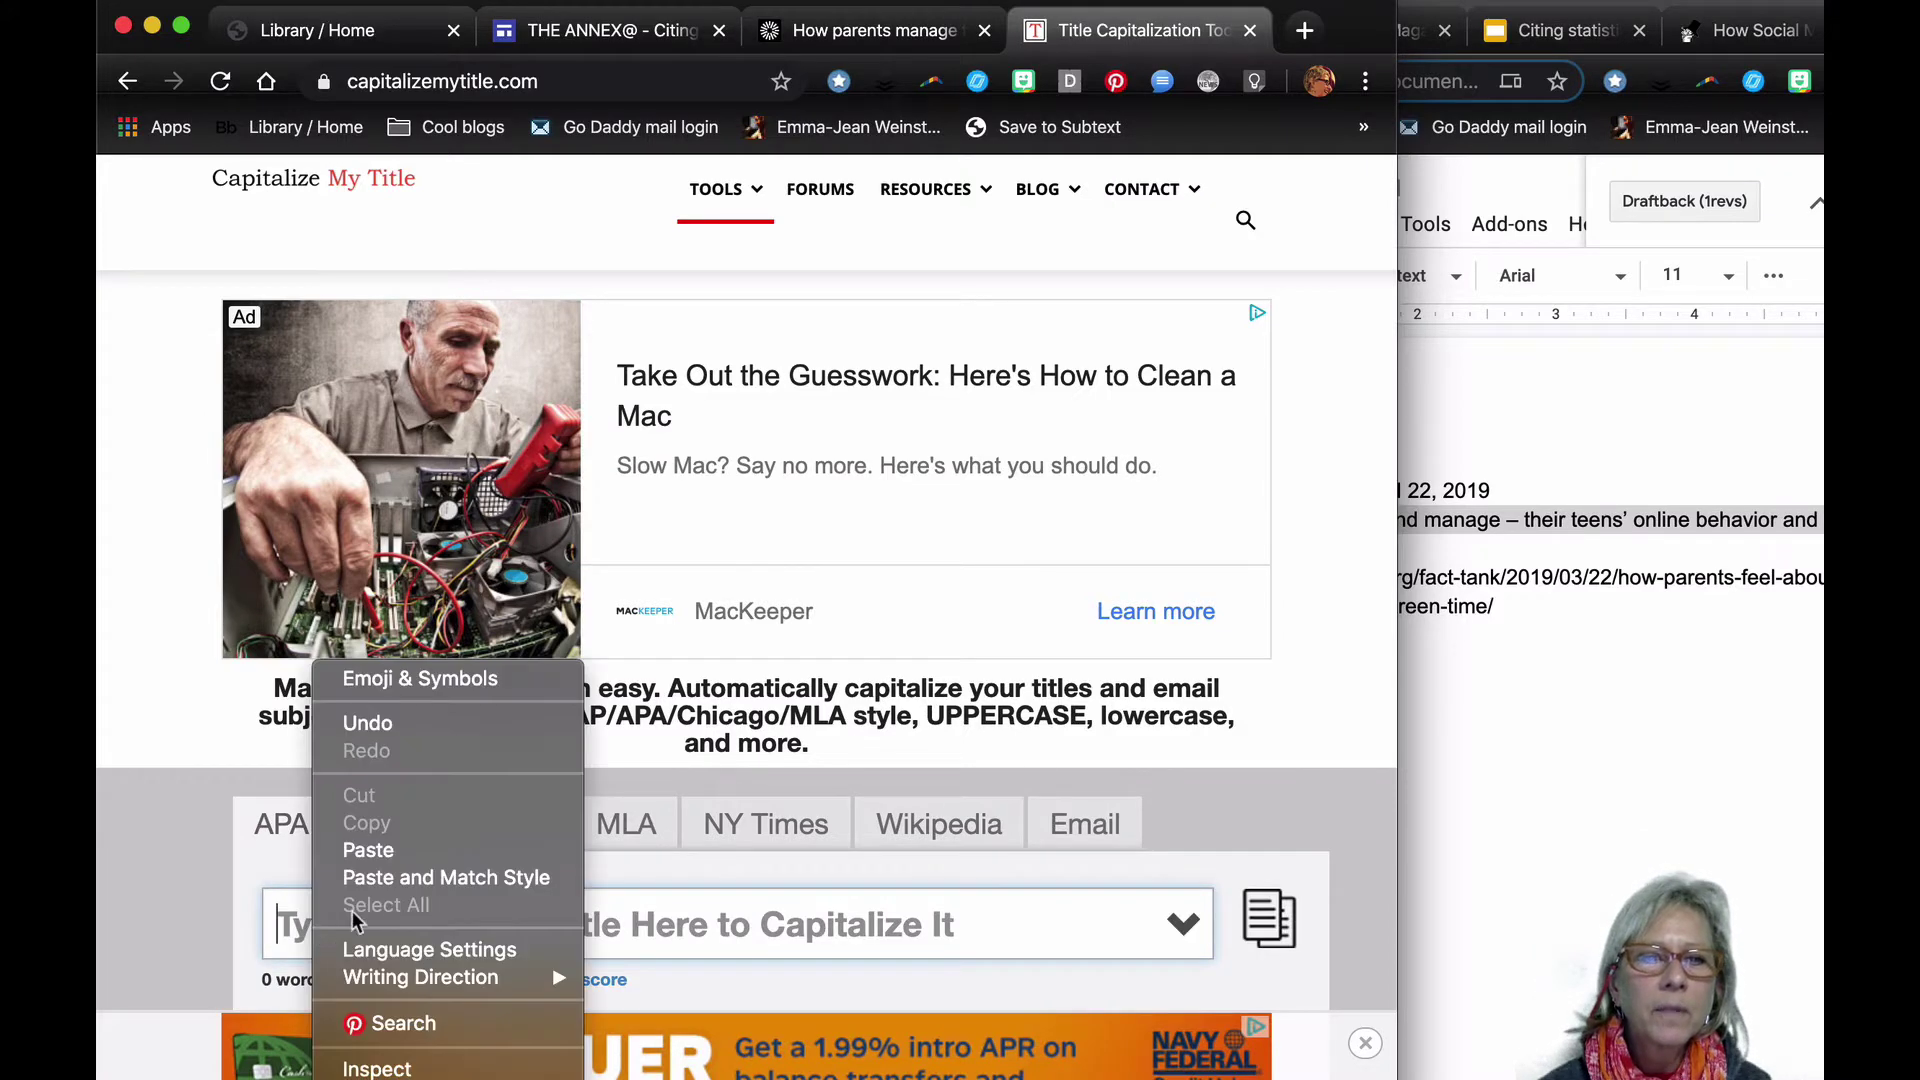
pyautogui.click(368, 849)
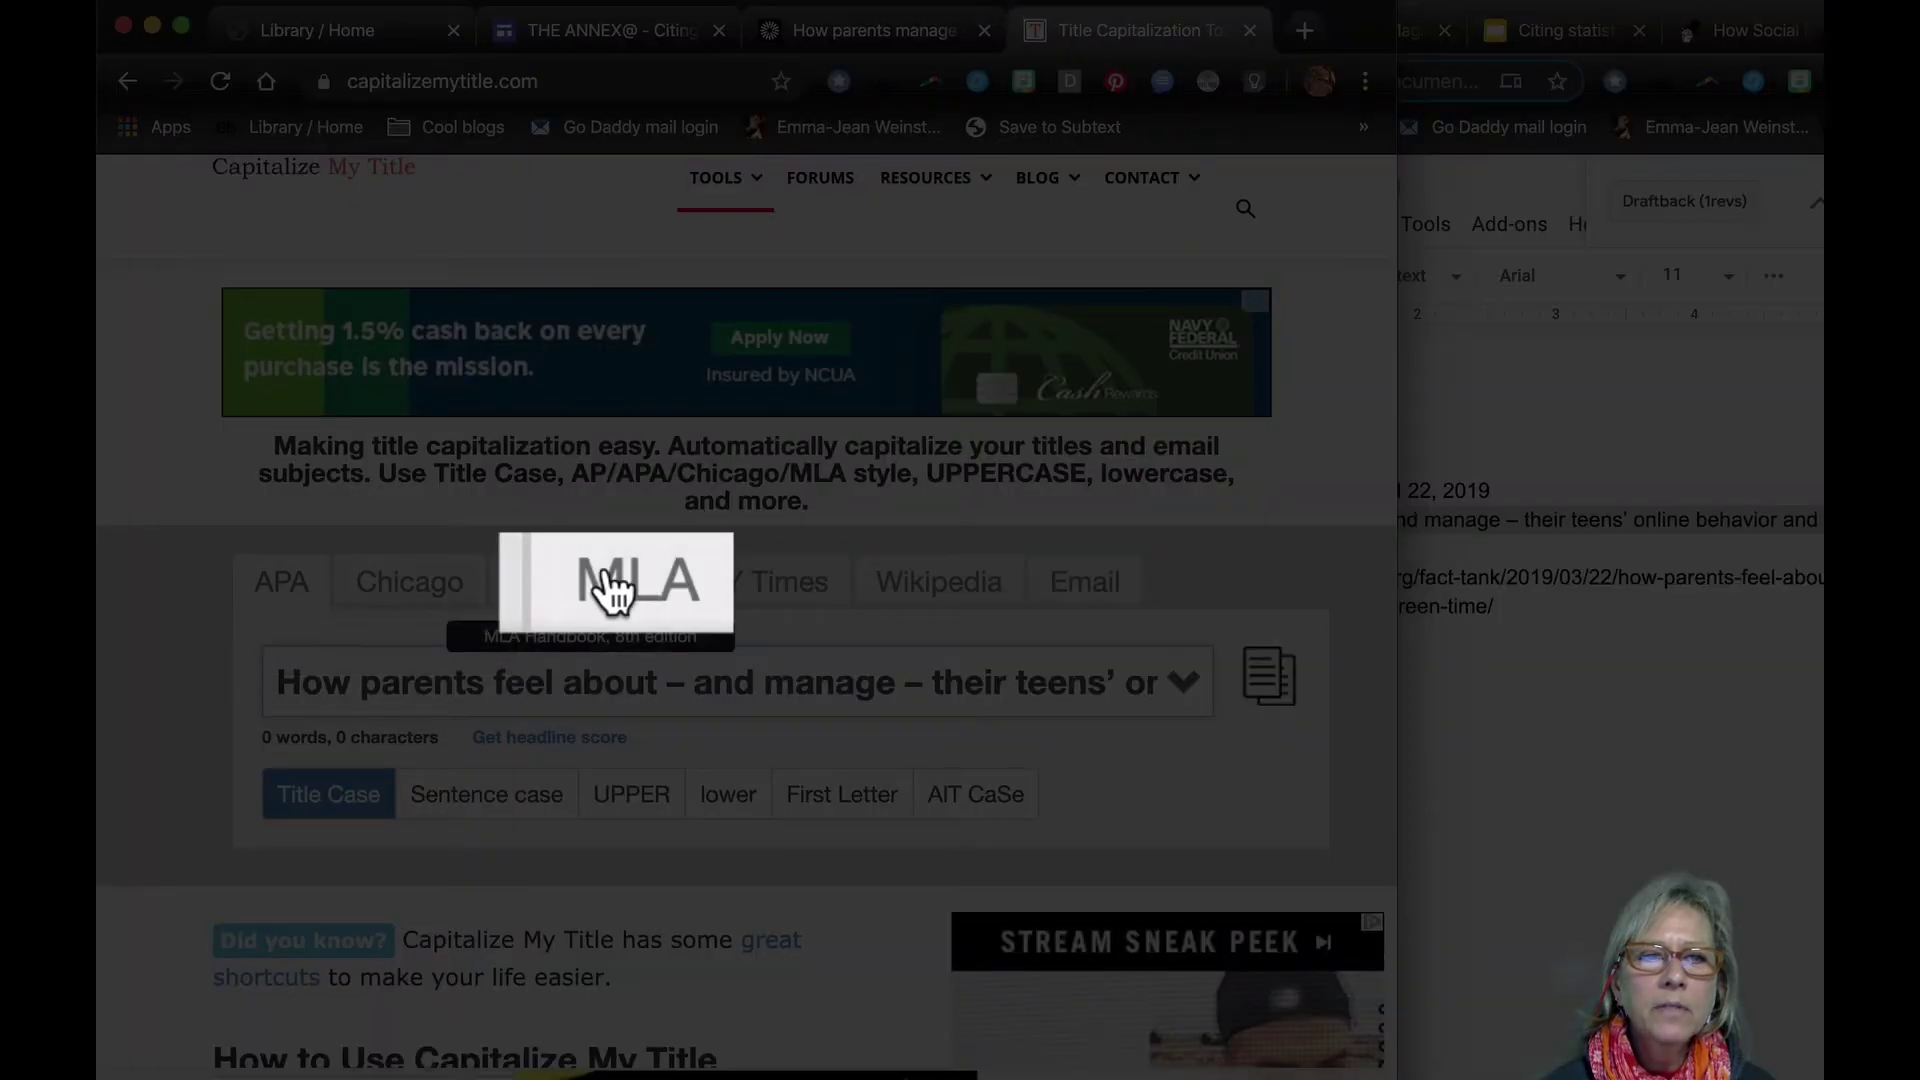
pyautogui.click(625, 583)
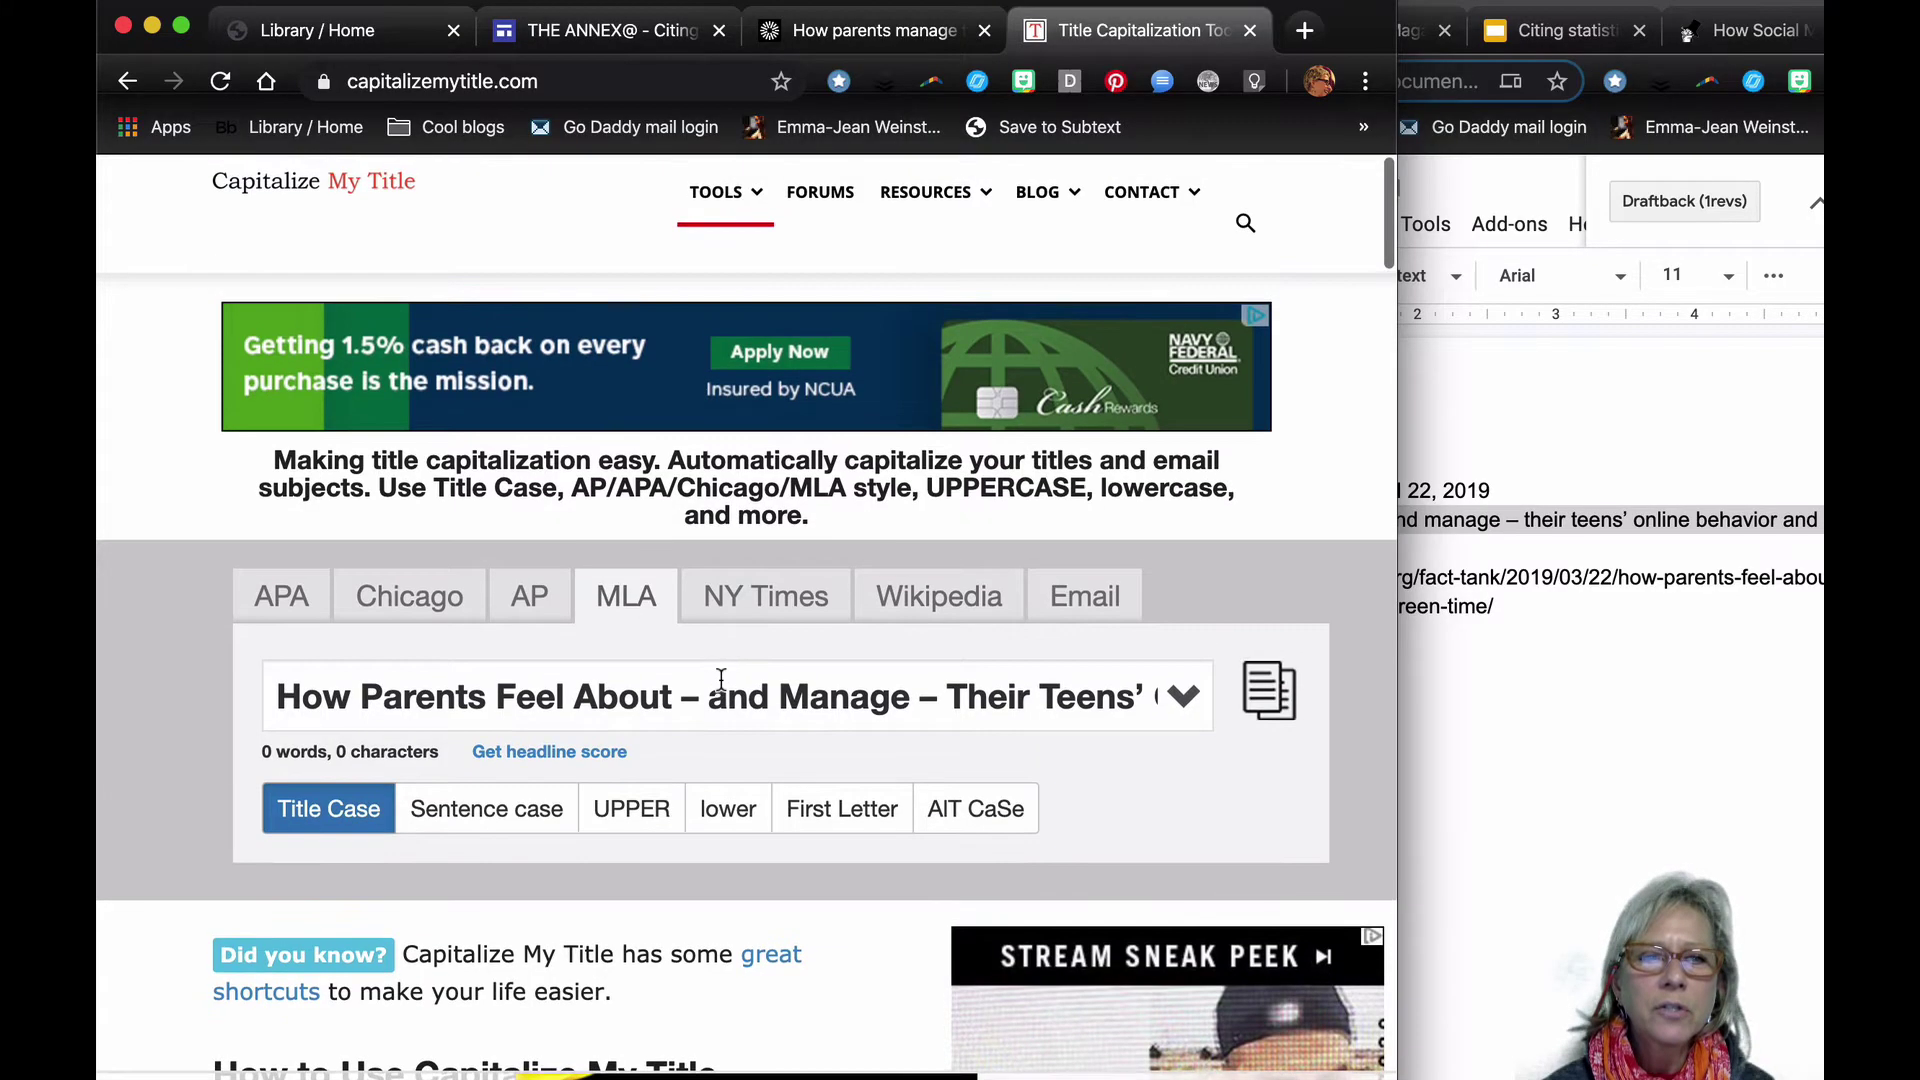
# - Select and copy the full MLA title-case headline
pyautogui.tripleClick(645, 694)
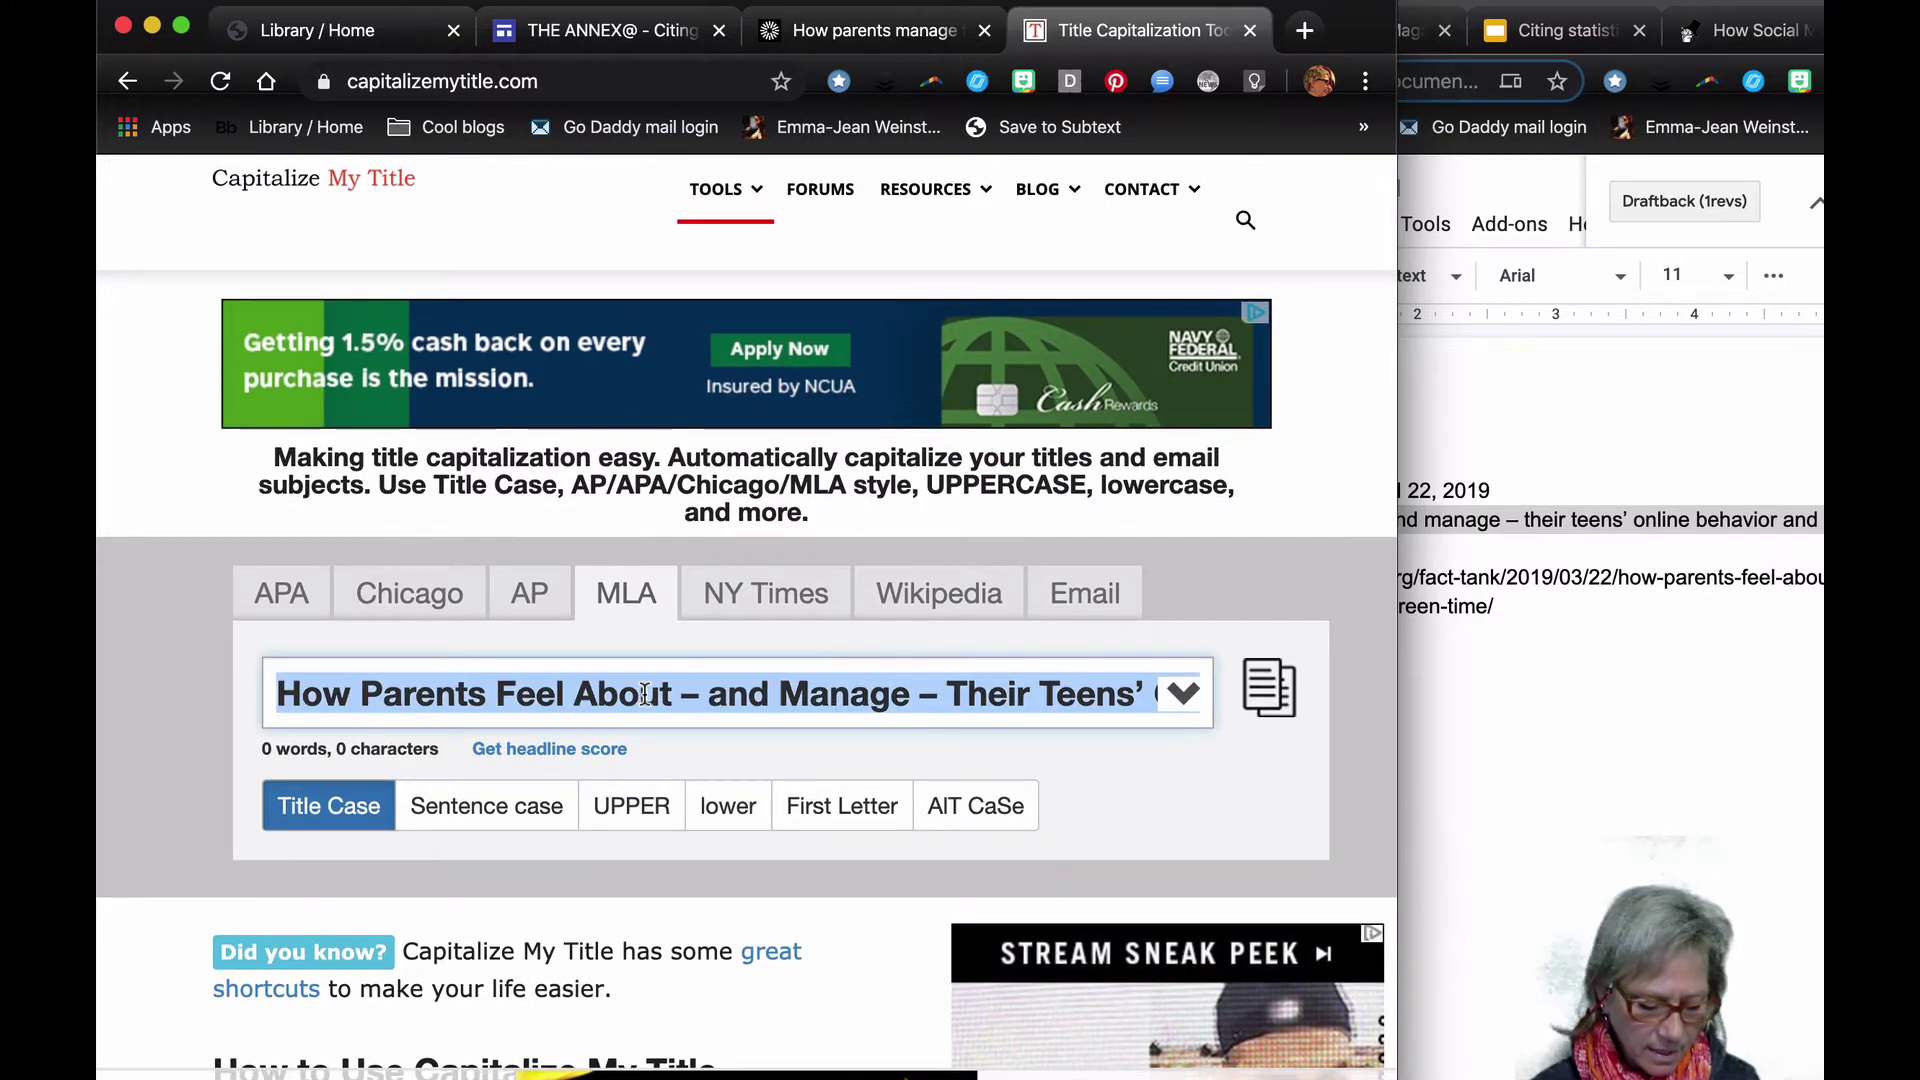
pyautogui.press('super+c')
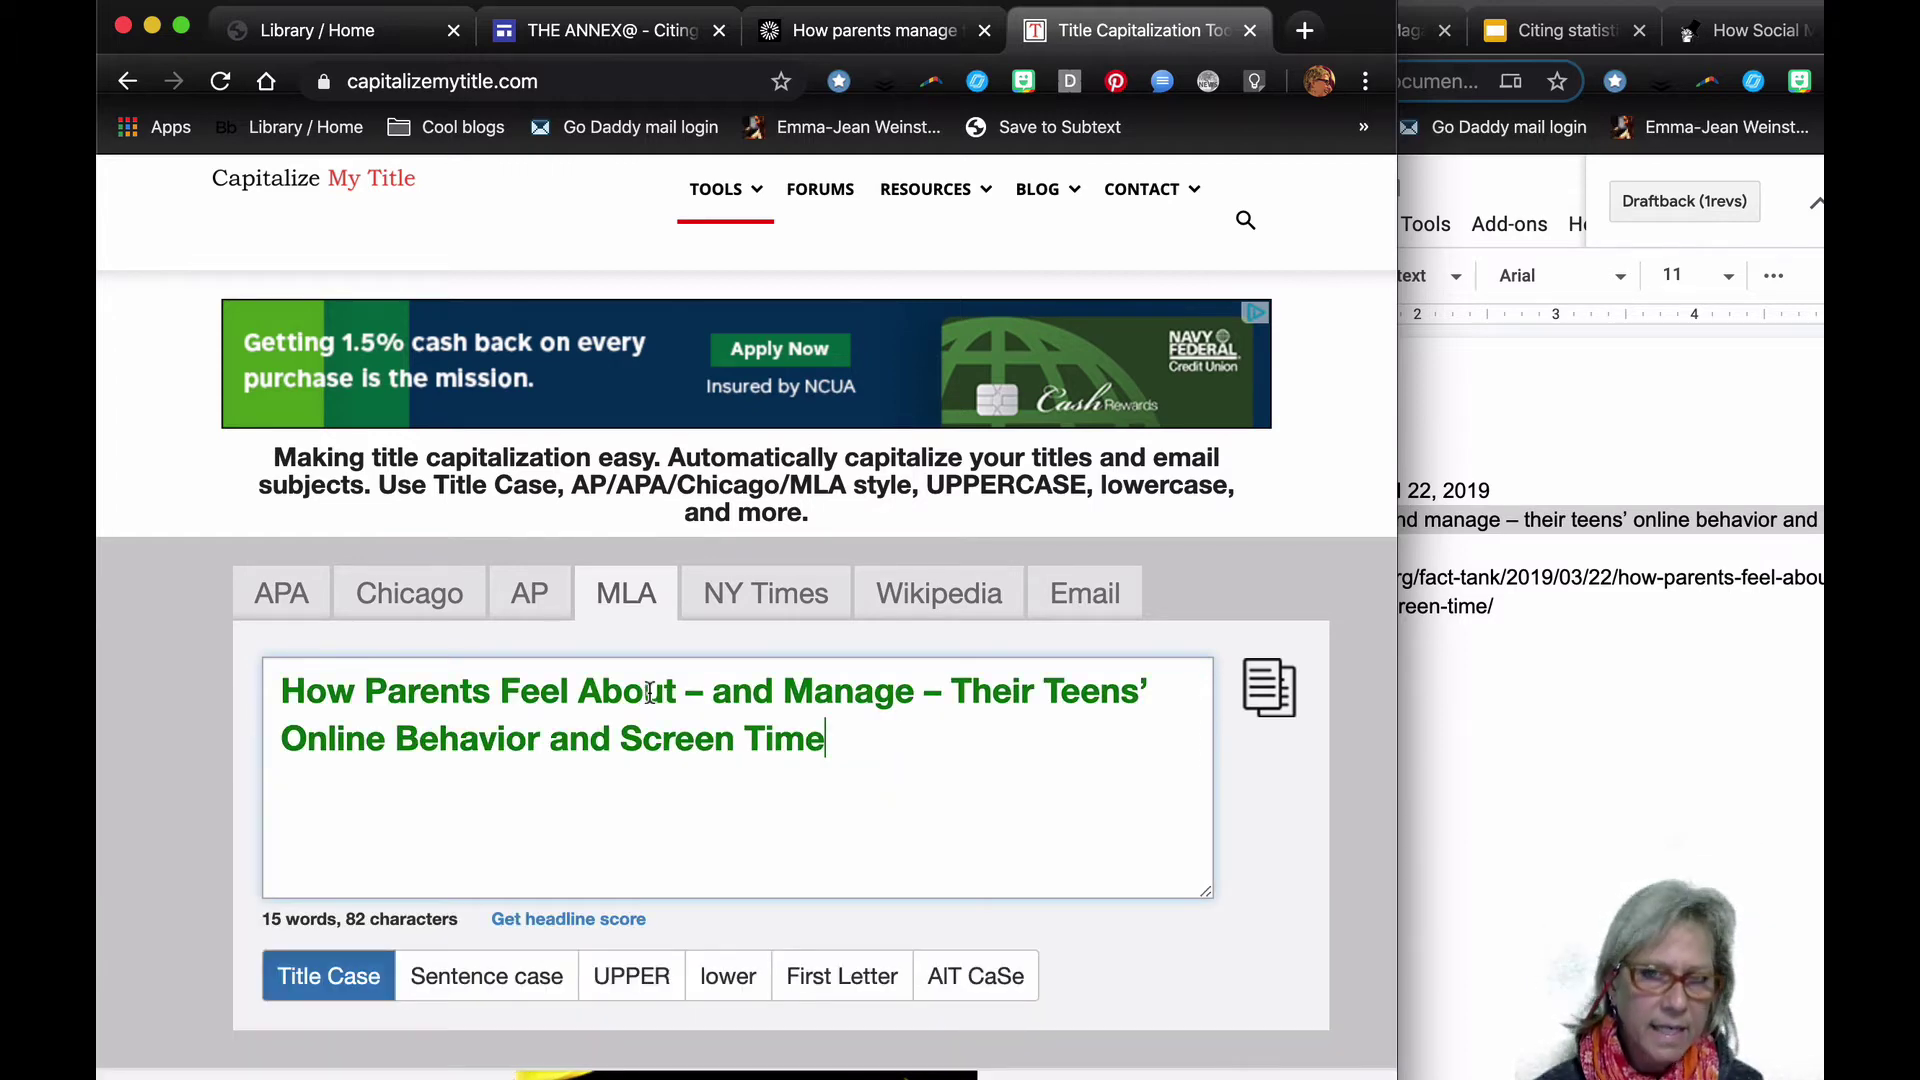
pyautogui.moveTo(903, 729); pyautogui.dragTo(268, 665)
pyautogui.rightClick(420, 703)
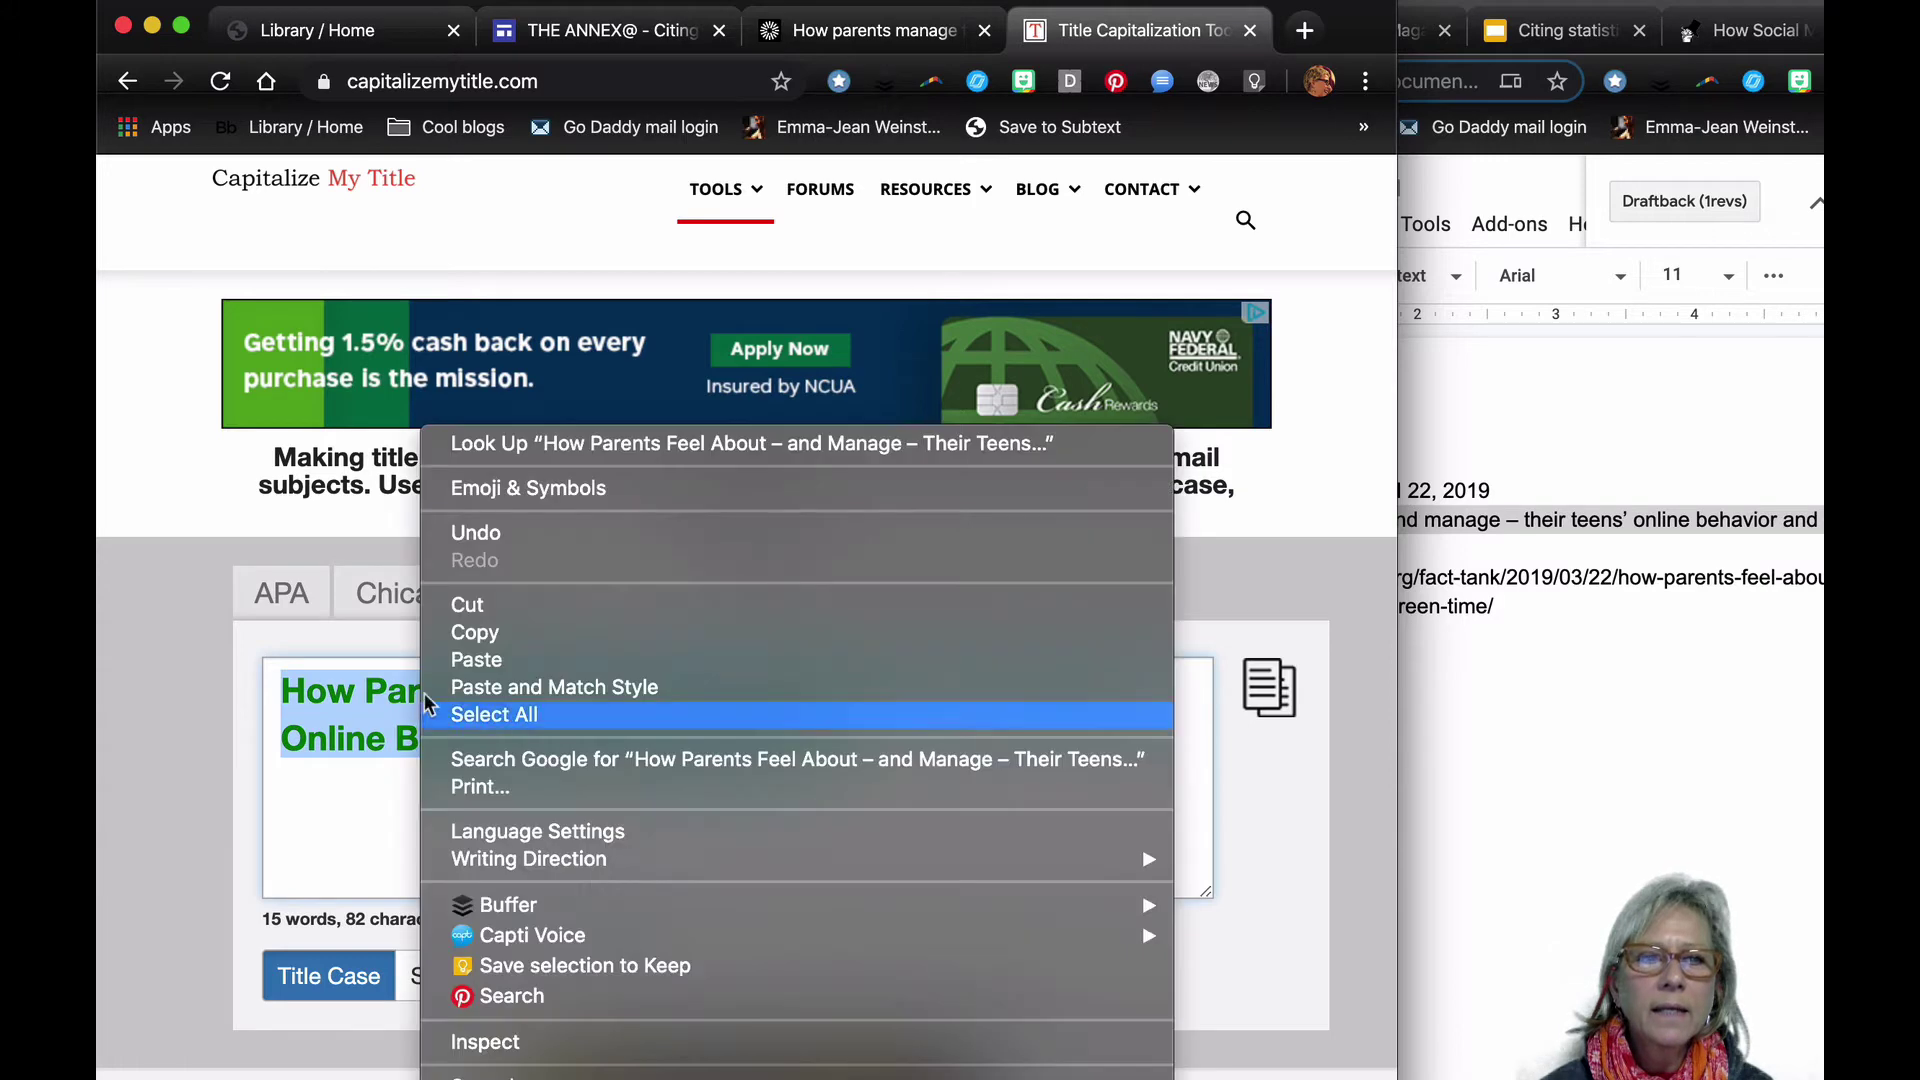
pyautogui.click(450, 634)
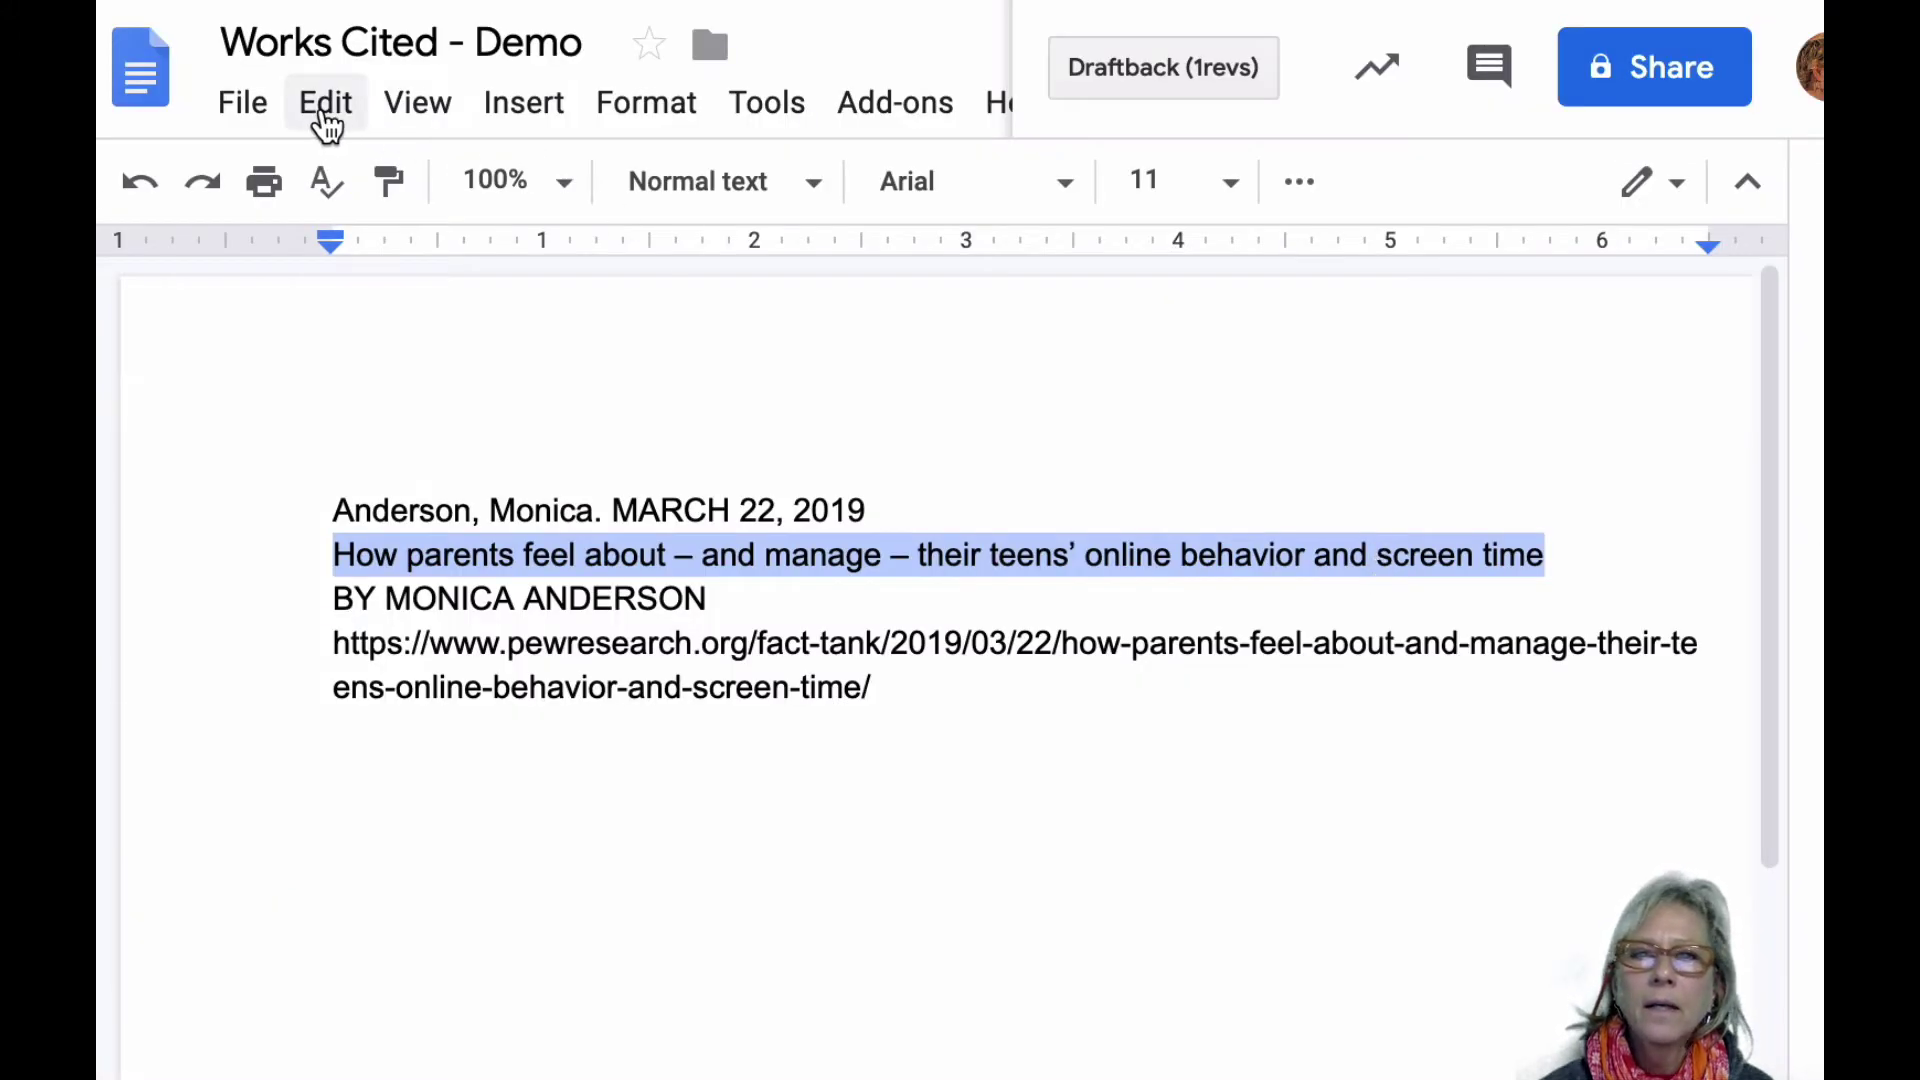
# - Paste the title-case headline as plain text, join it to the author line, and wrap it in quotes ending with a period
pyautogui.click(325, 103)
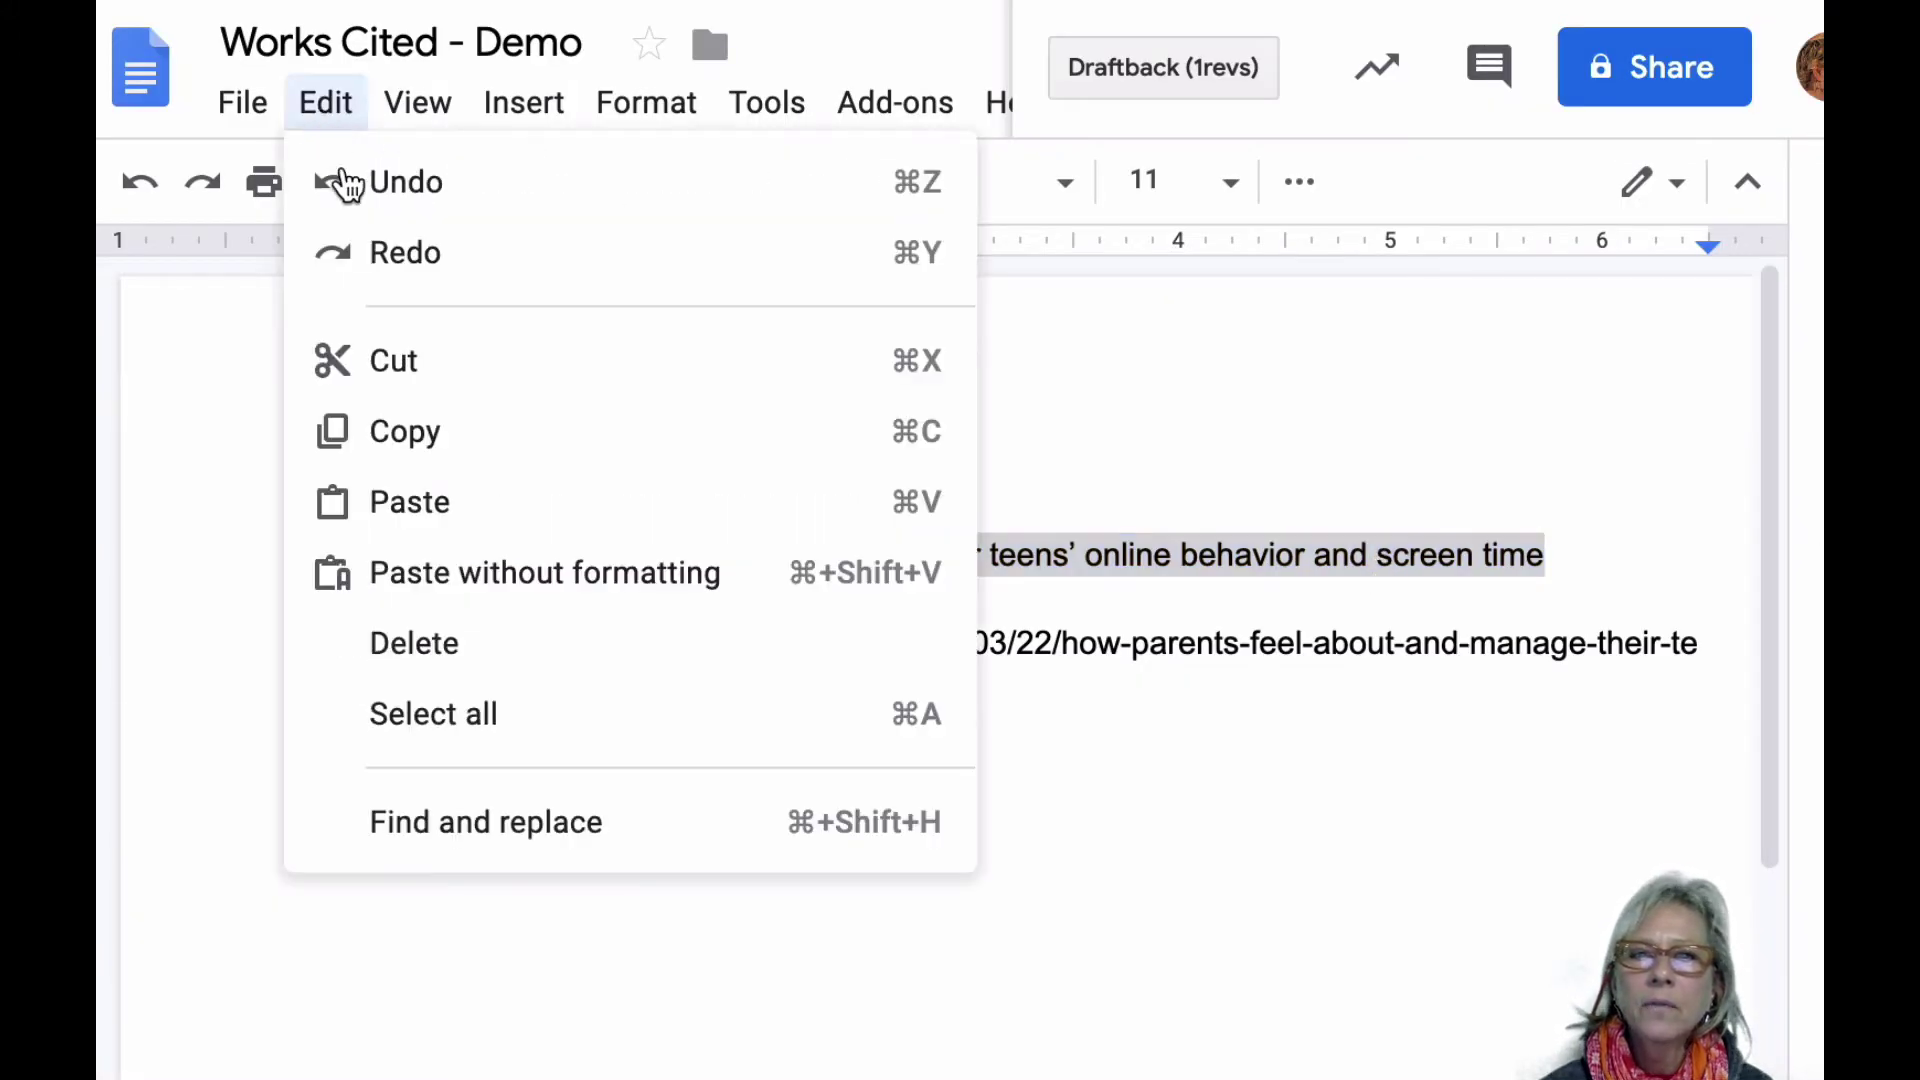
pyautogui.click(458, 573)
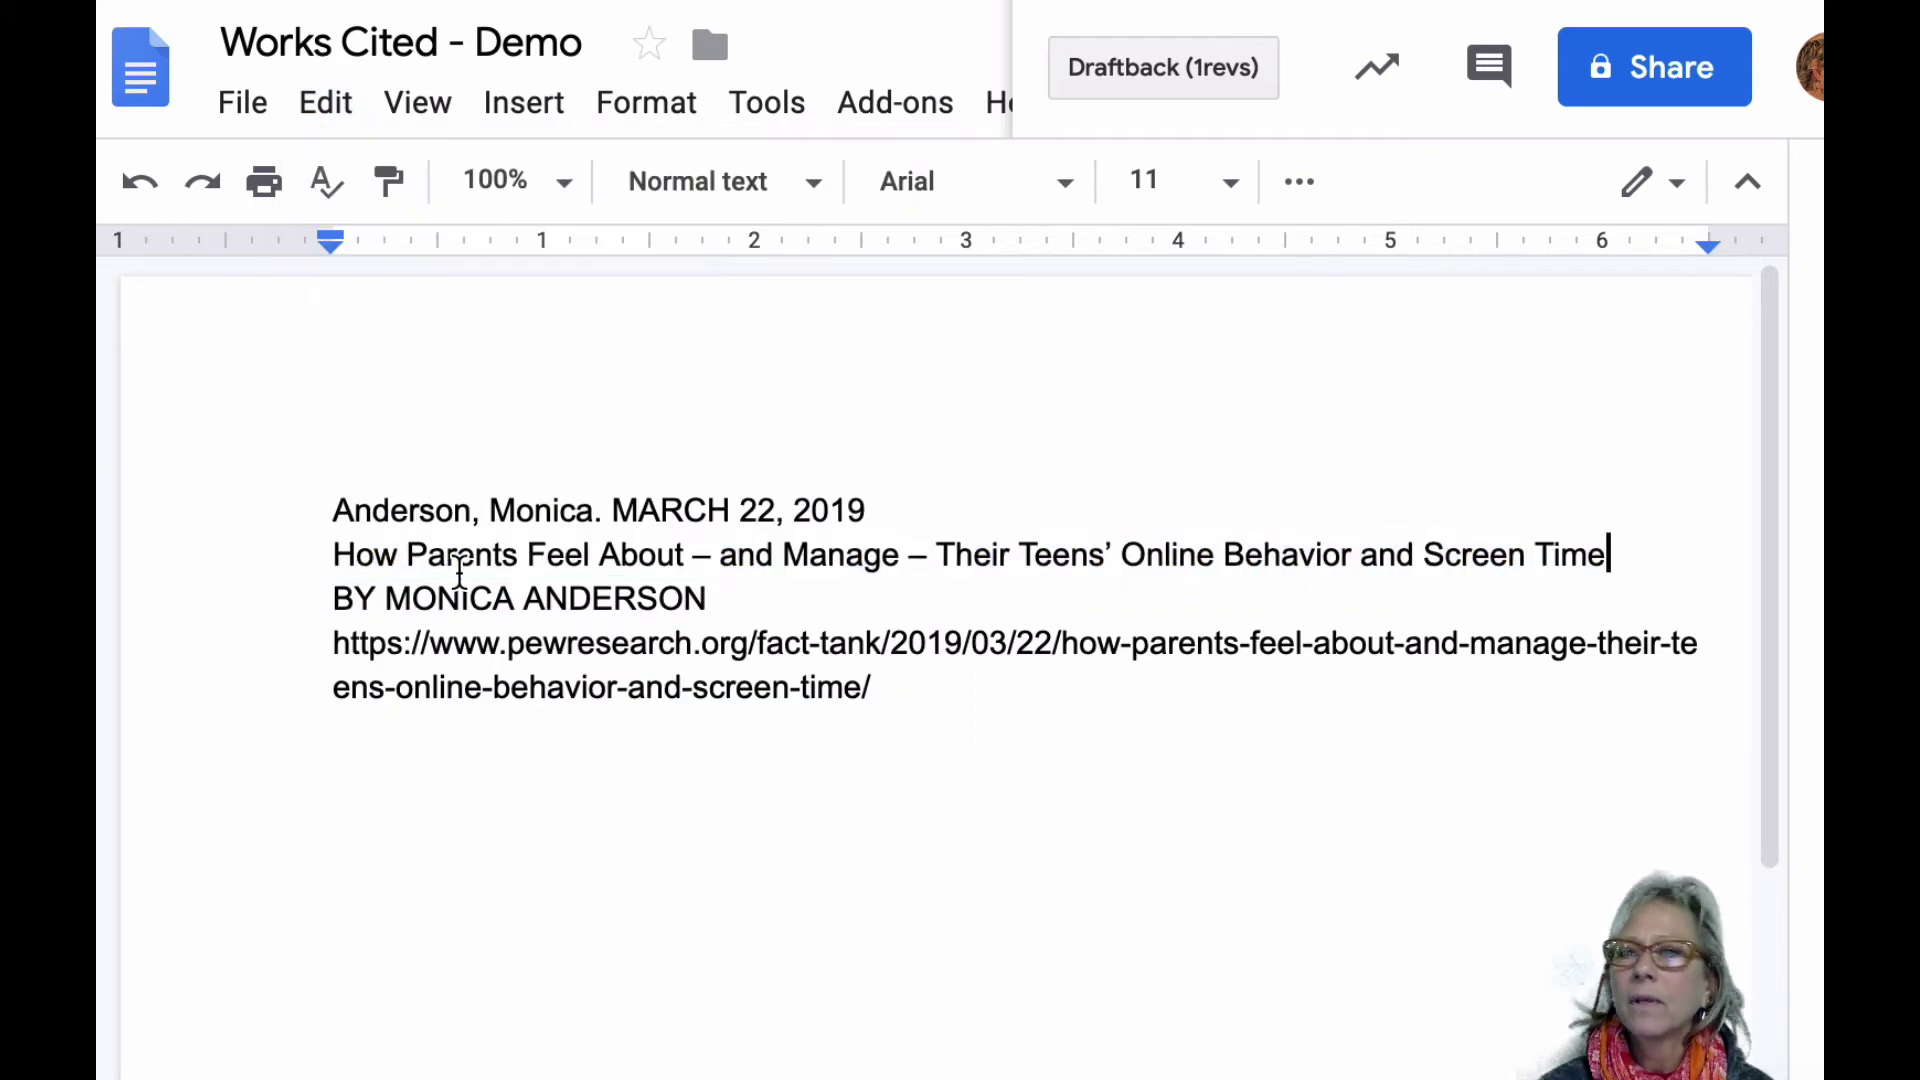
pyautogui.click(331, 554)
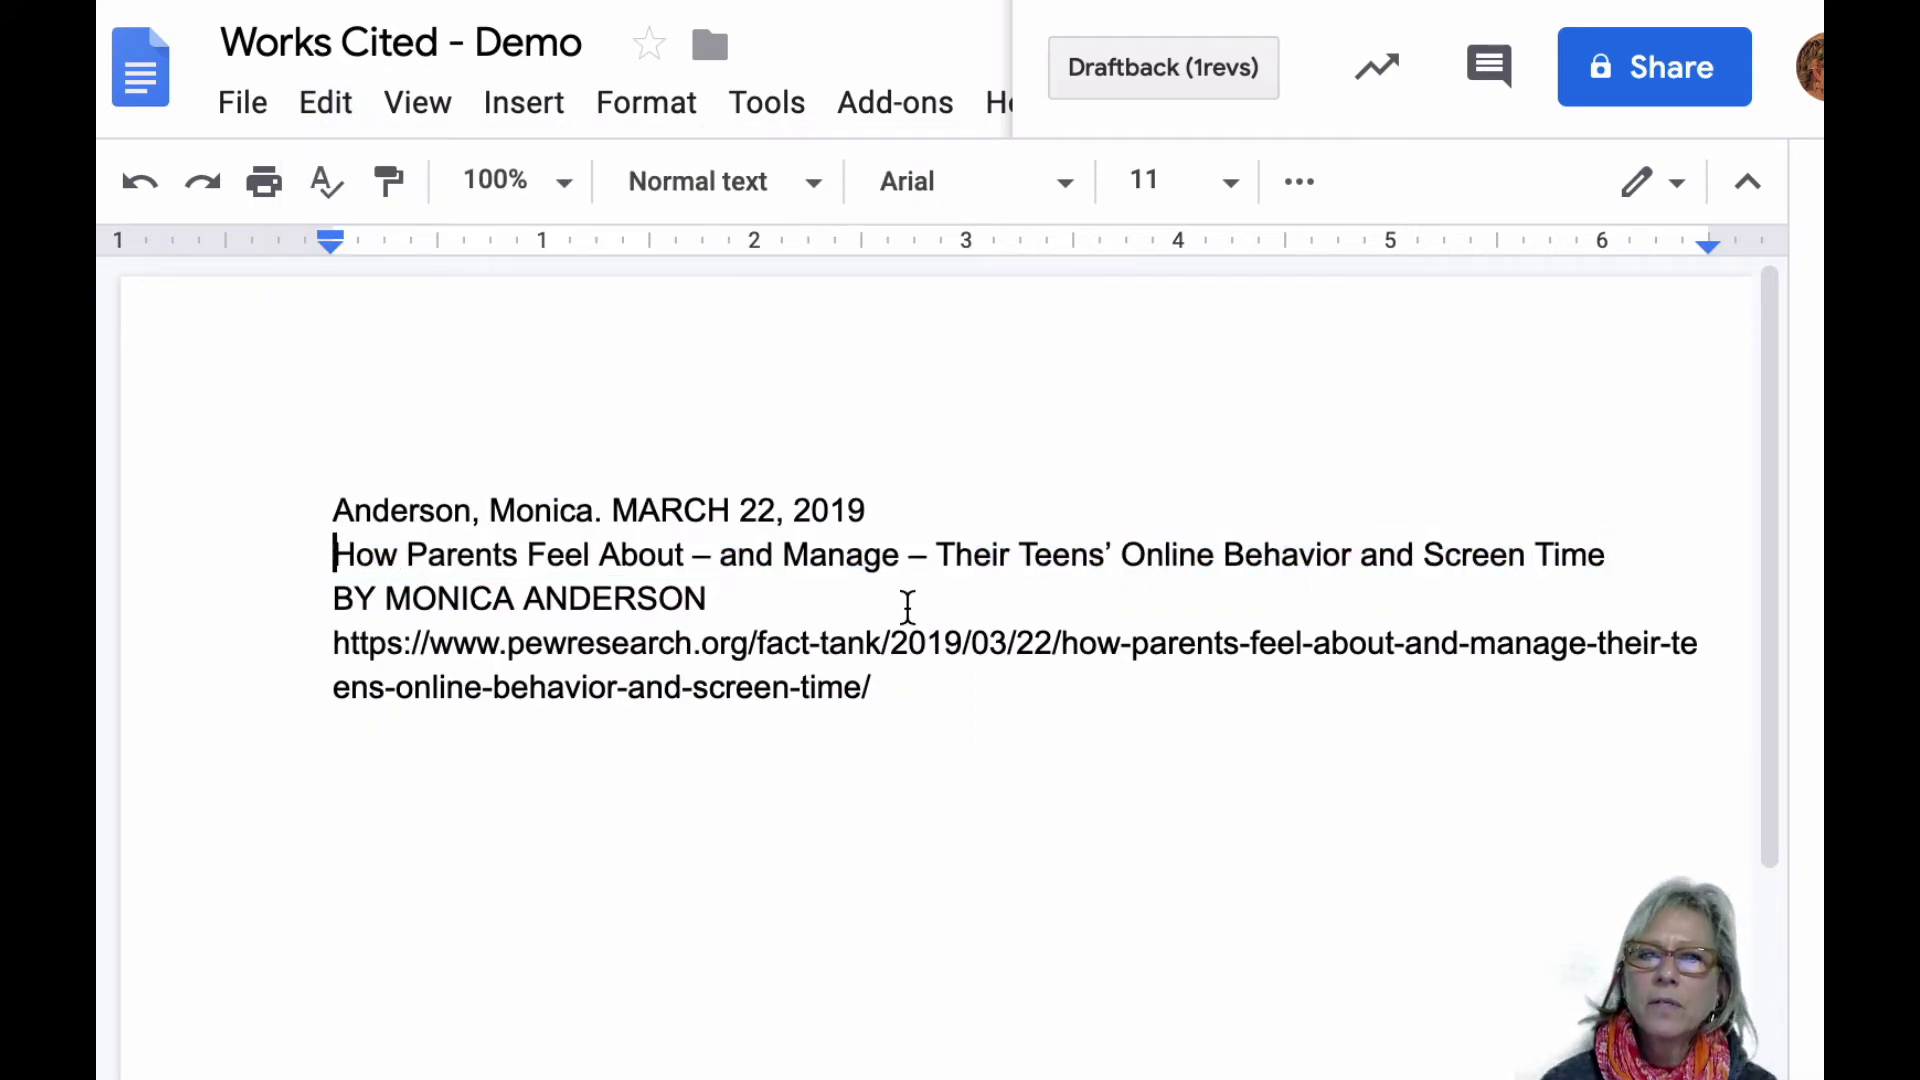
pyautogui.press('BackSpace')
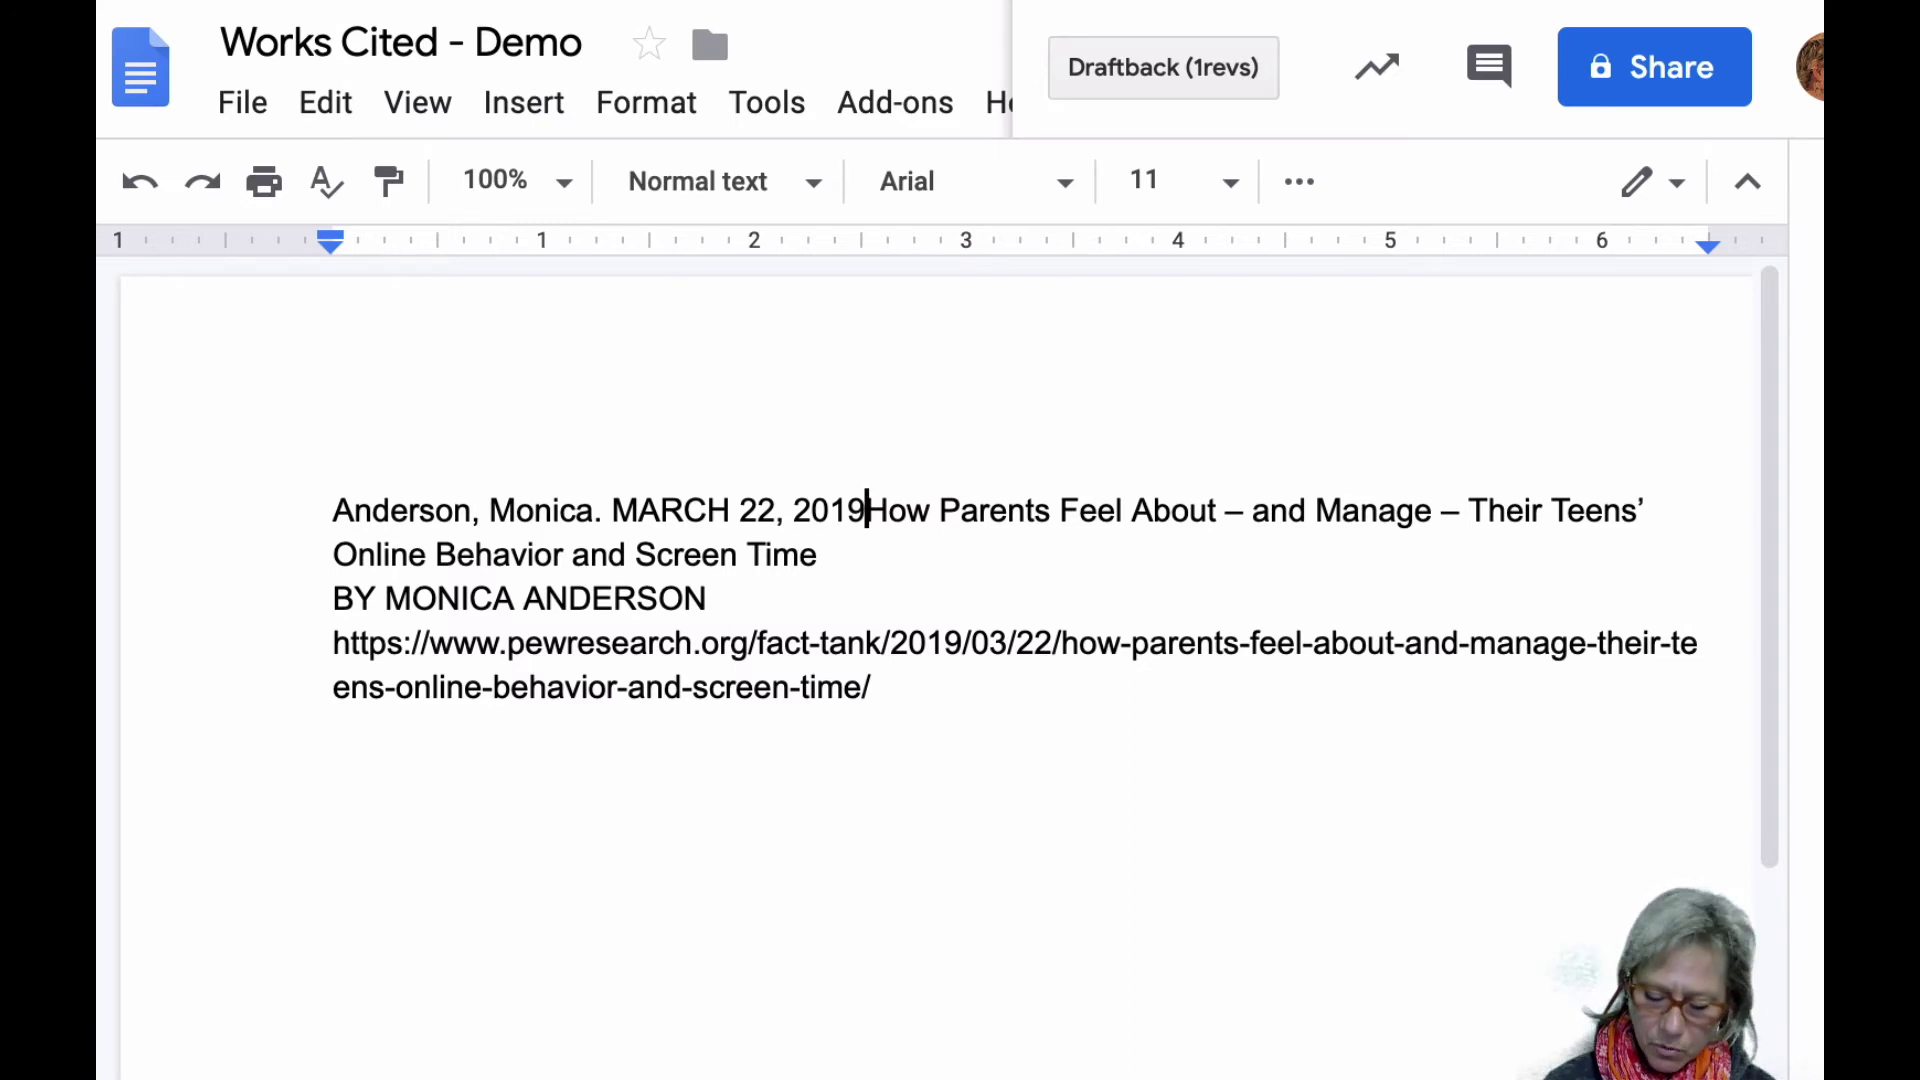
pyautogui.write('"')
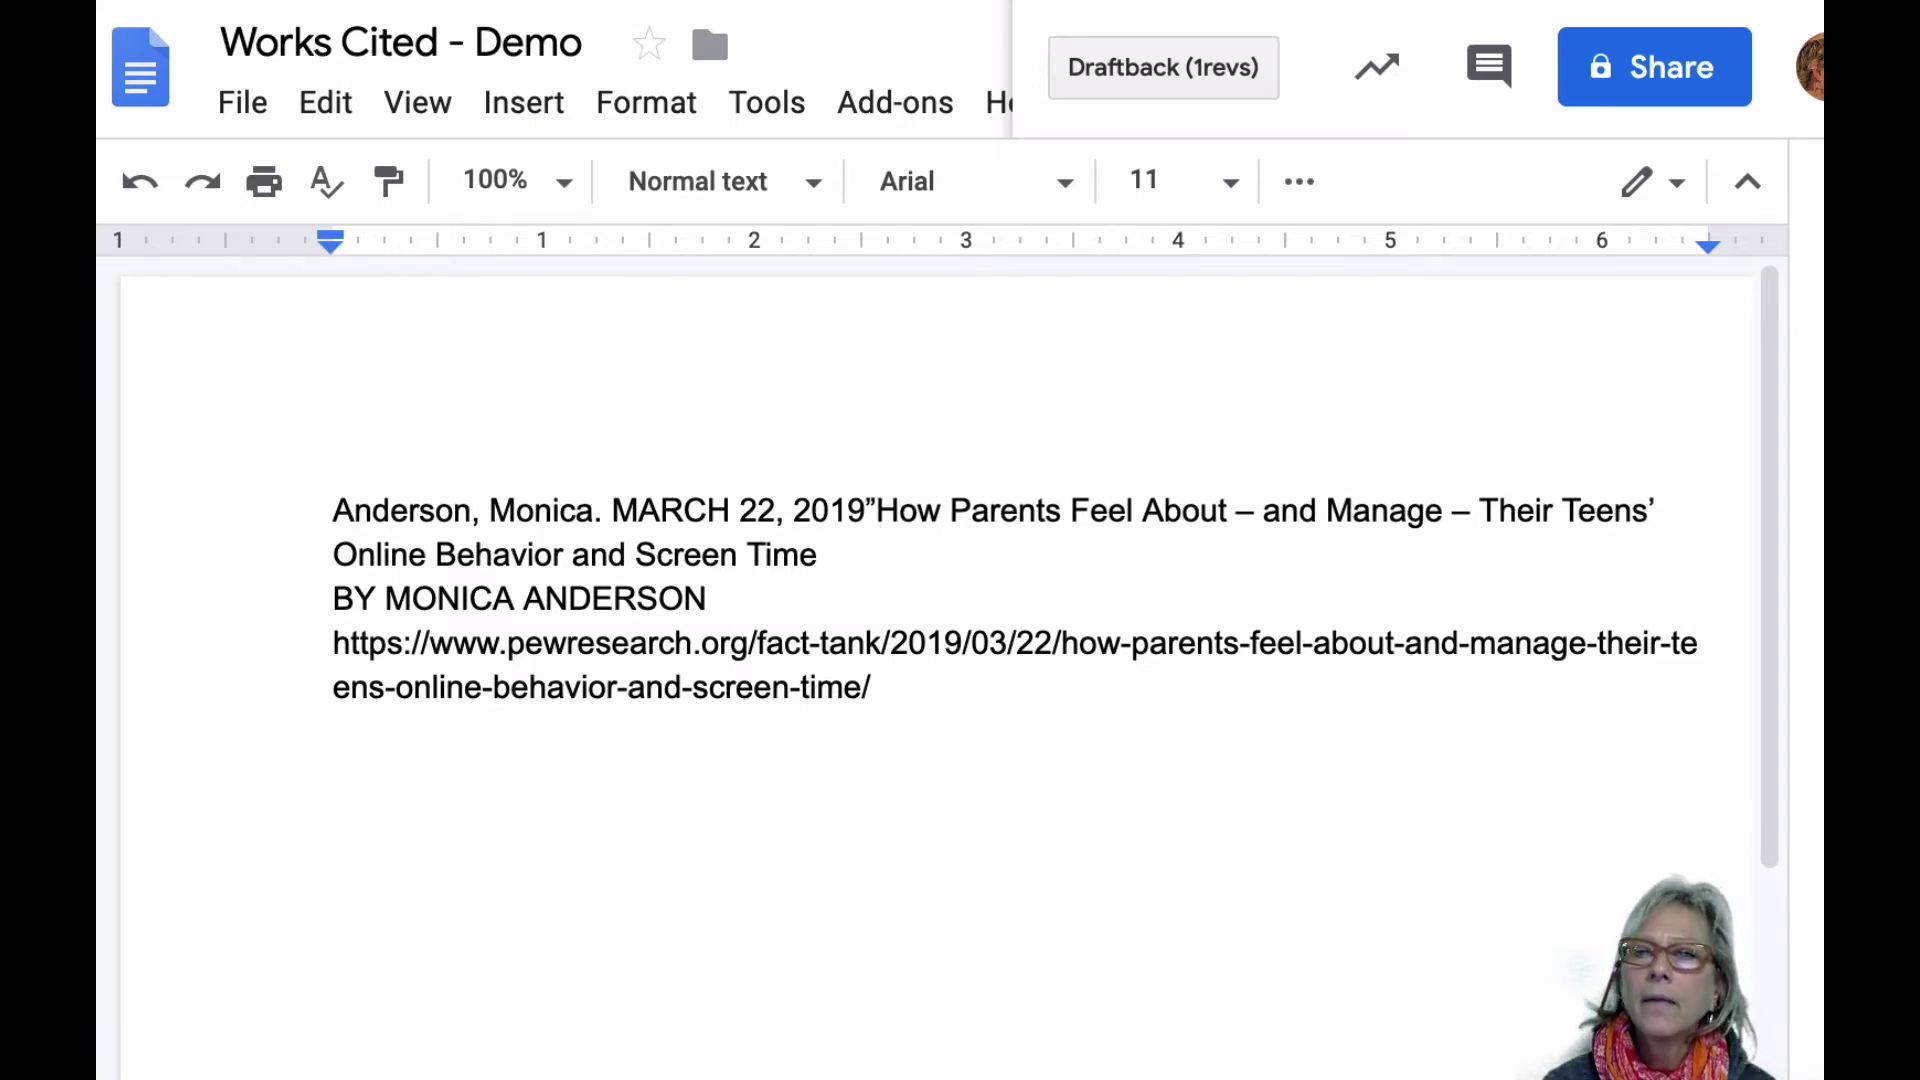
pyautogui.click(820, 554)
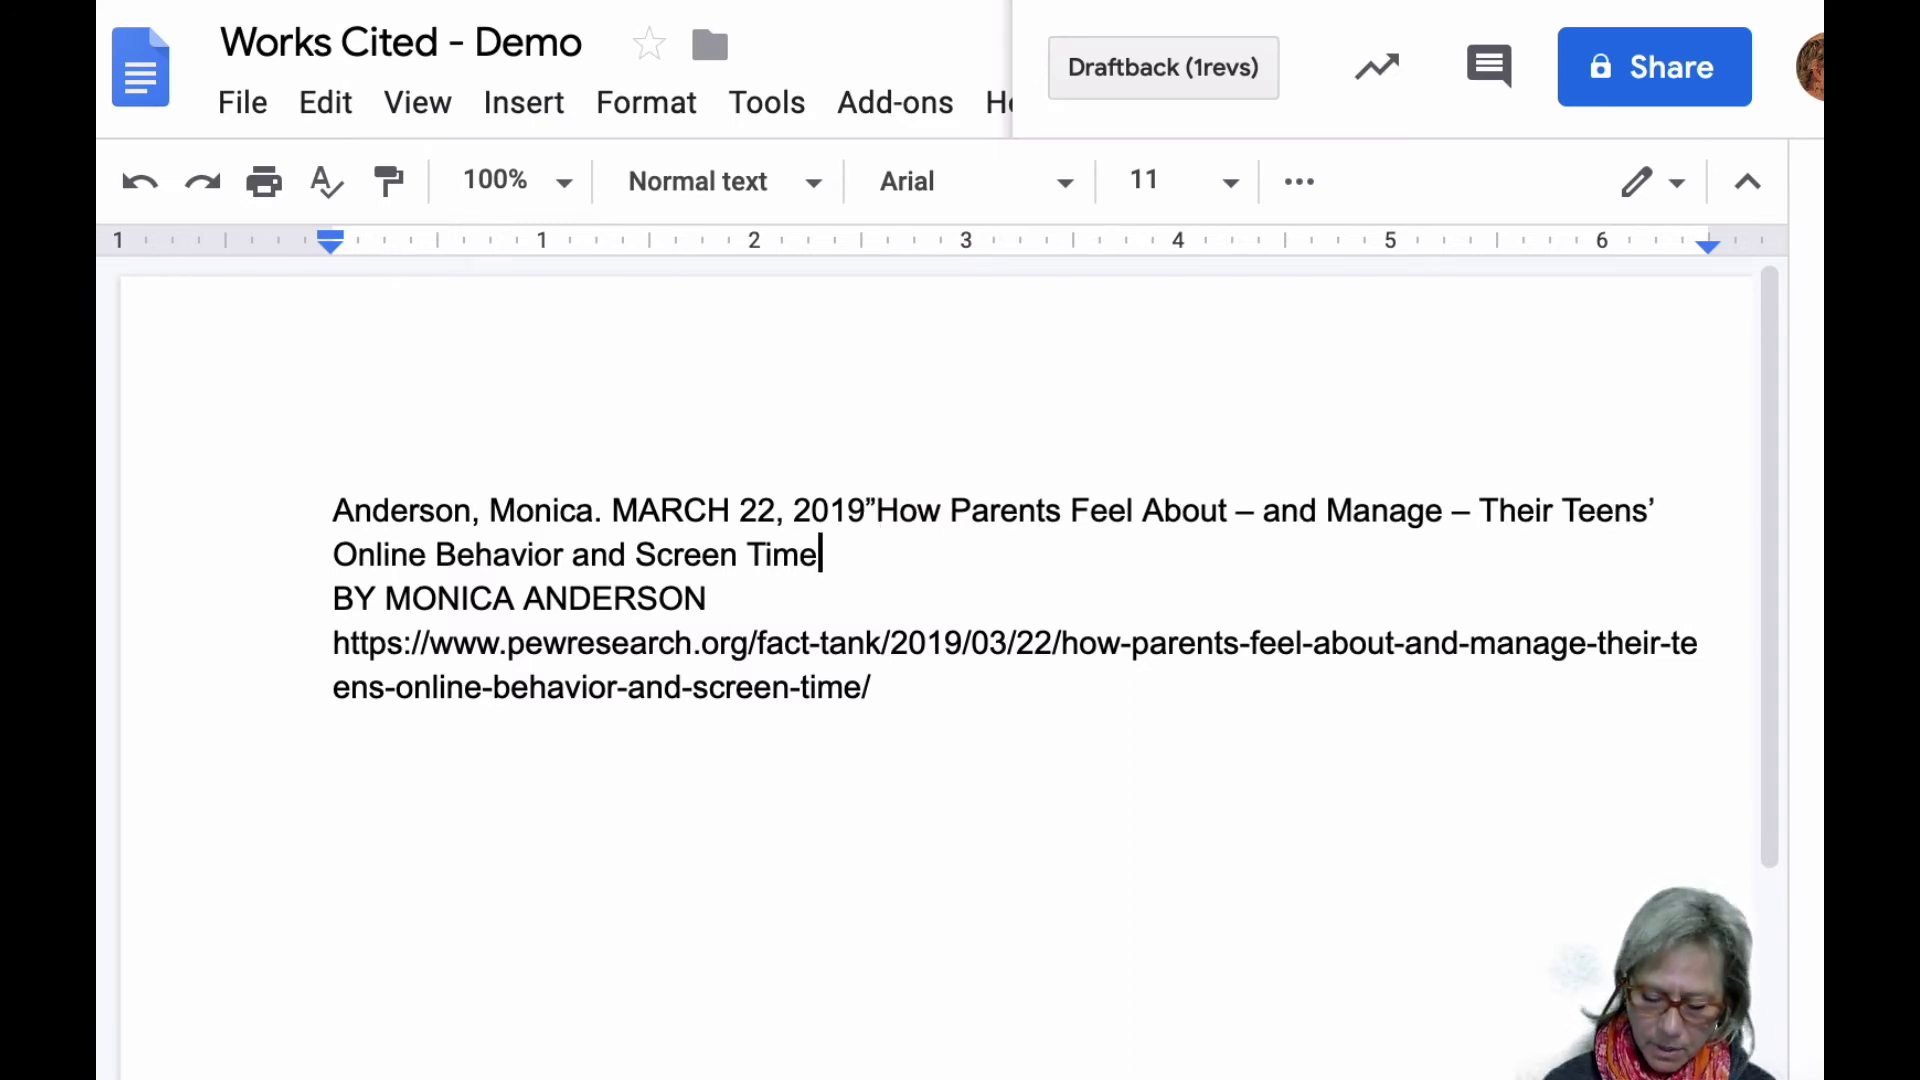
pyautogui.write('."')
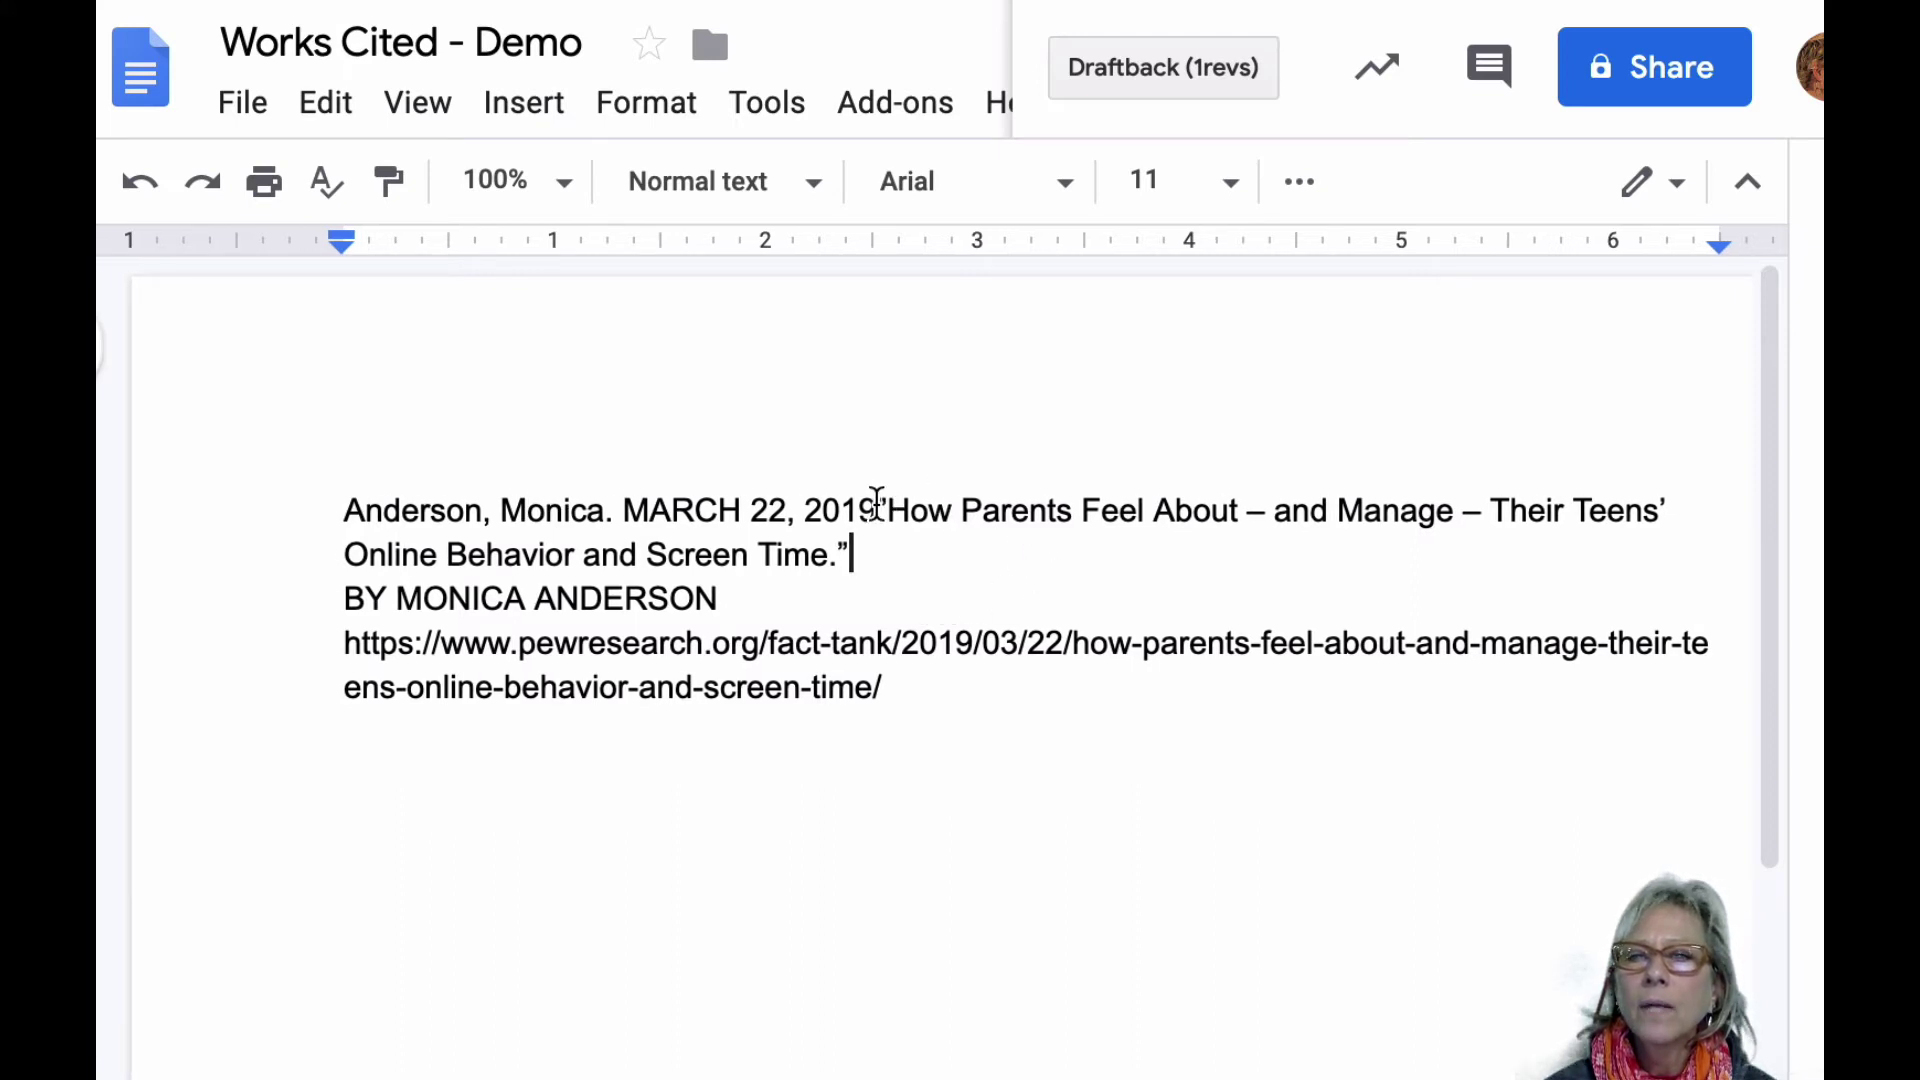
# - Select the date MARCH 22, 2019, then the pewresearch.org/fact-tank part of the URL
pyautogui.moveTo(876, 503); pyautogui.dragTo(790, 612)
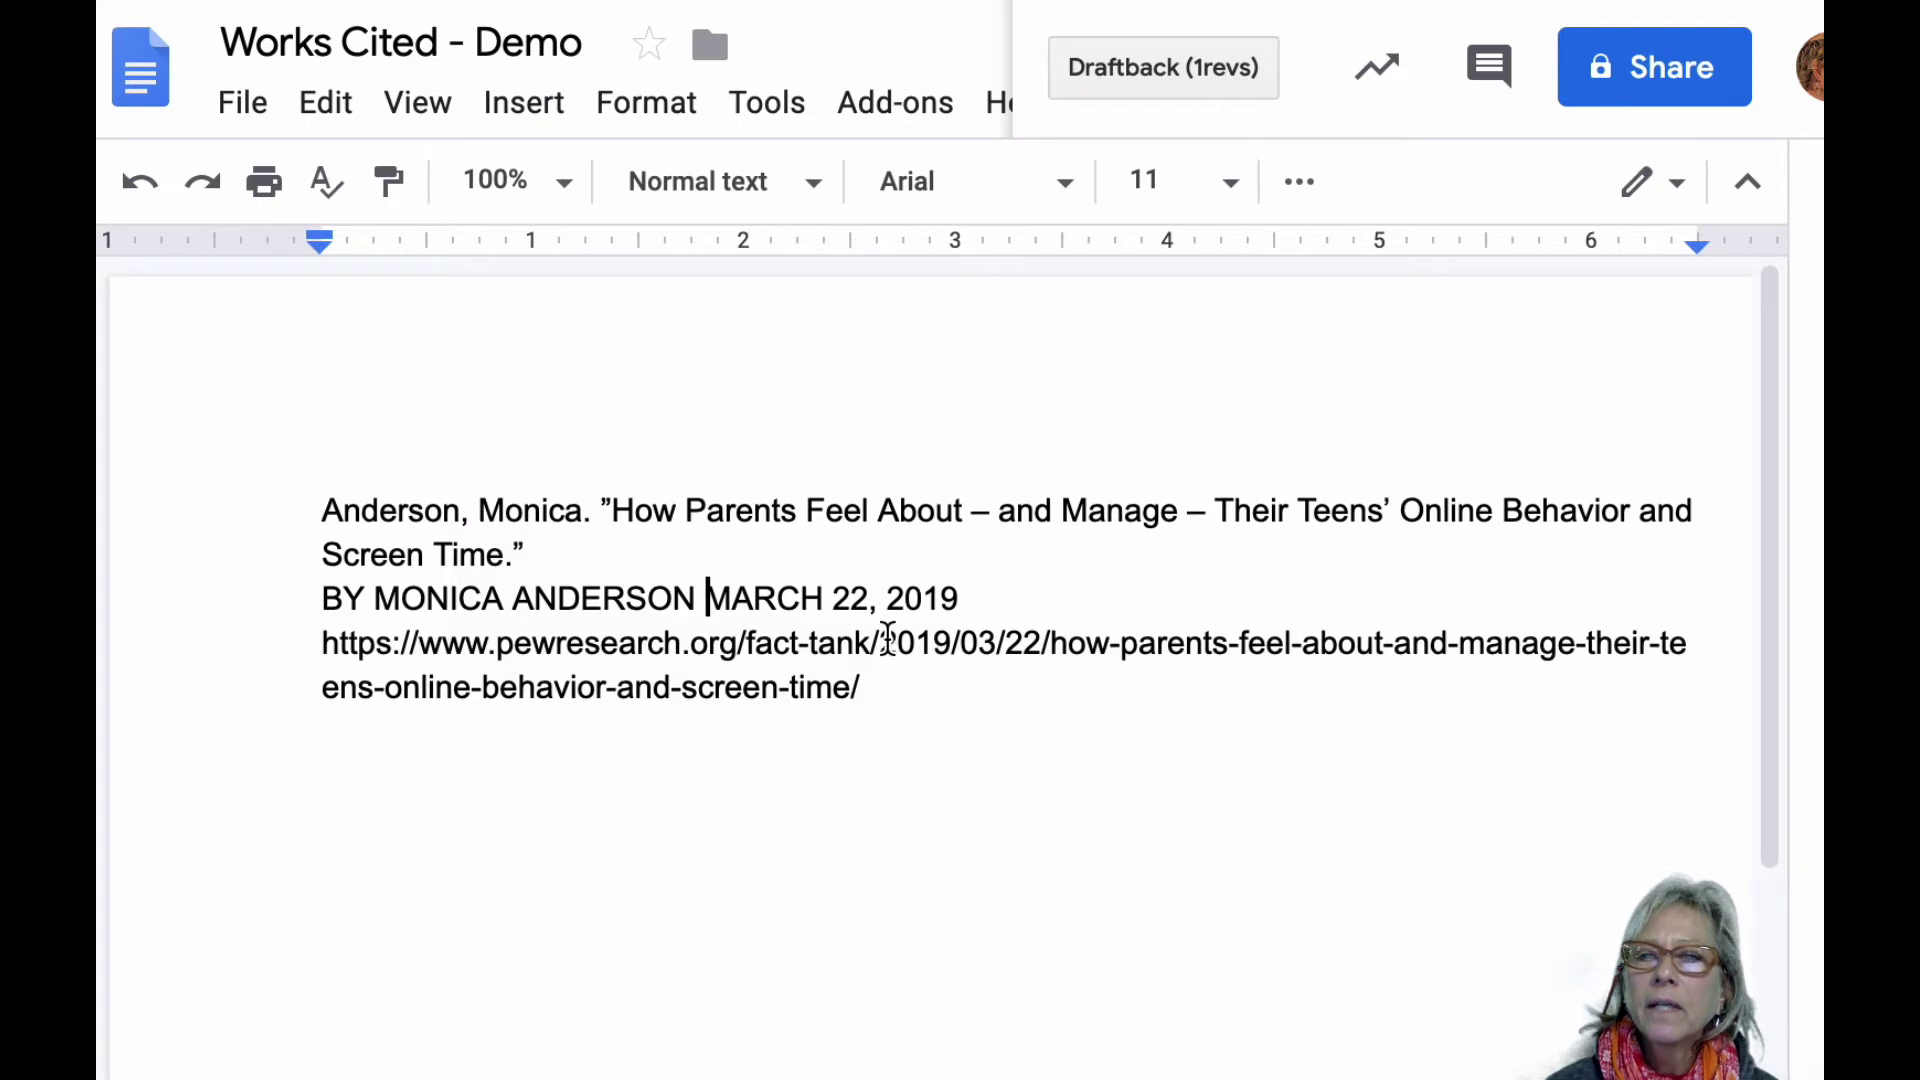
pyautogui.moveTo(872, 640); pyautogui.dragTo(513, 645)
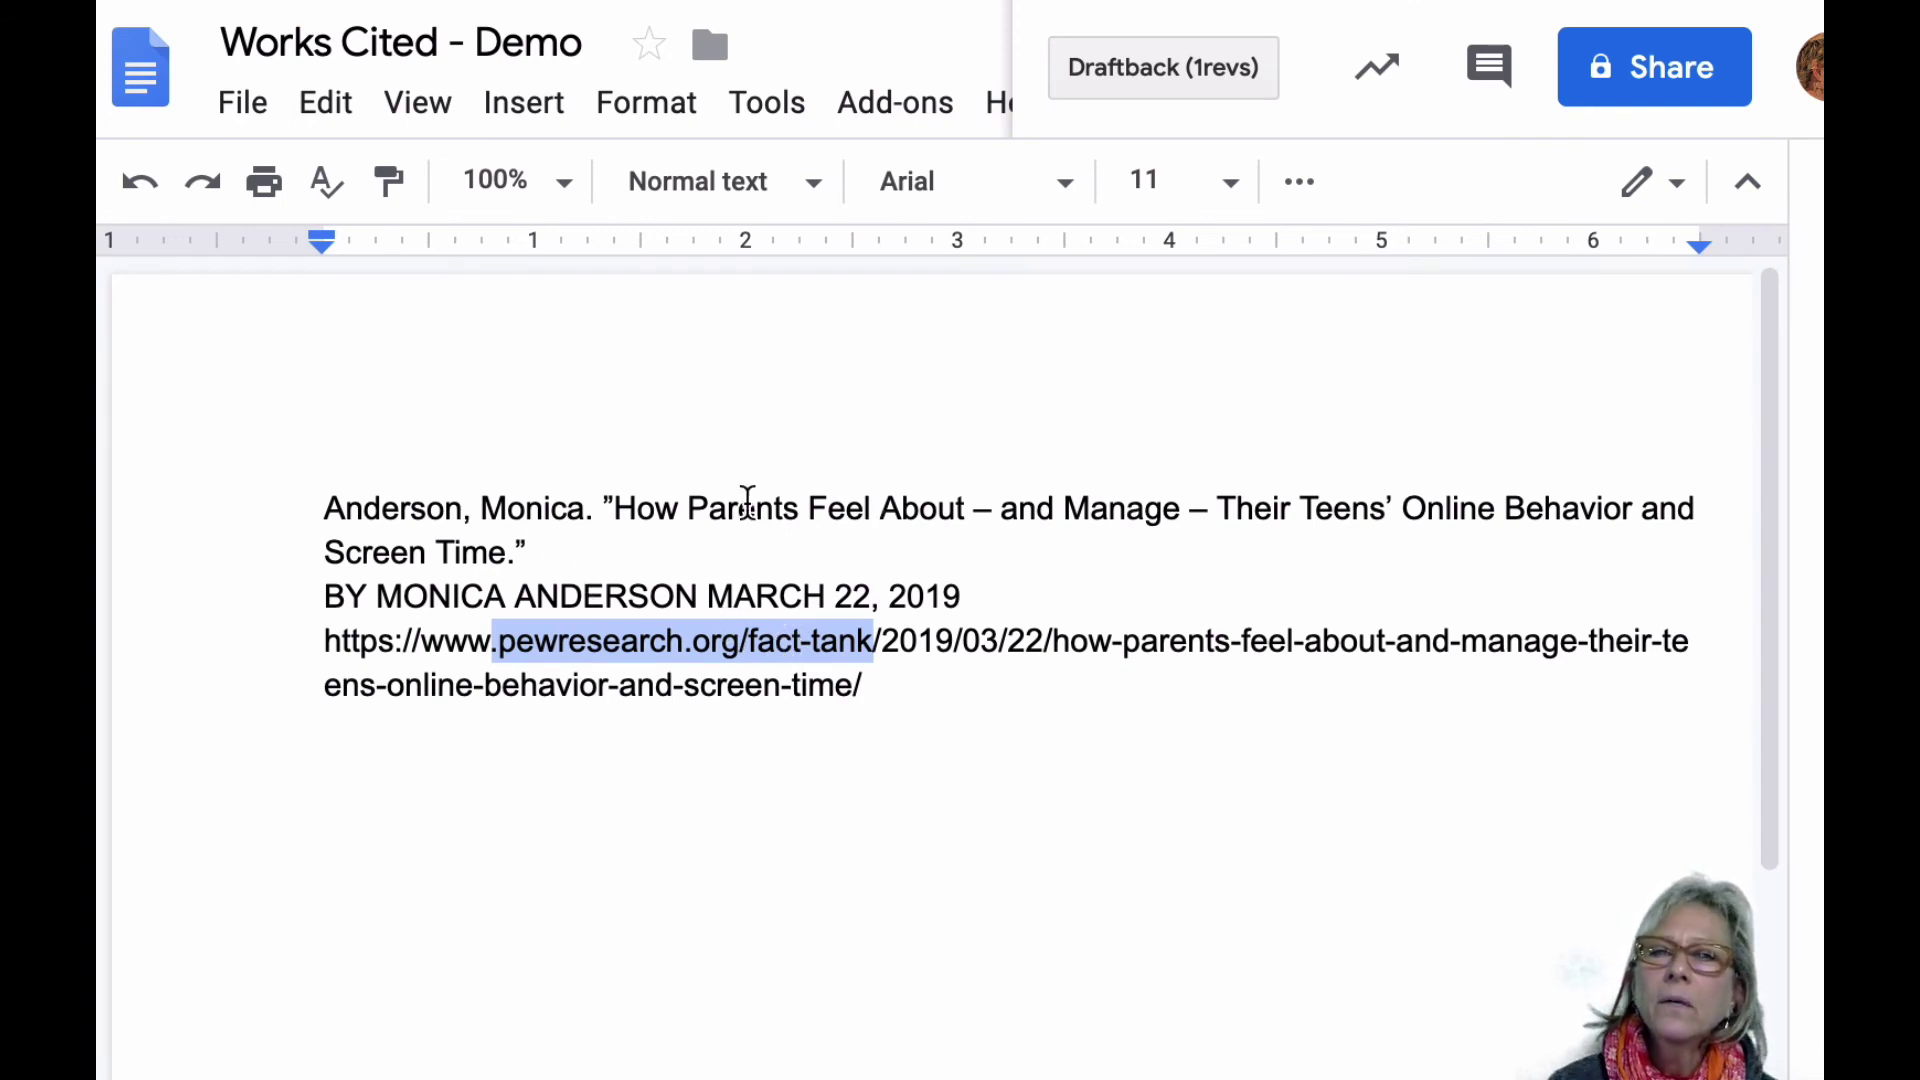
# - After the quoted title, type 'FactTank, Pew Research Center, 22 Mar.'
pyautogui.moveTo(556, 544); pyautogui.dragTo(614, 548)
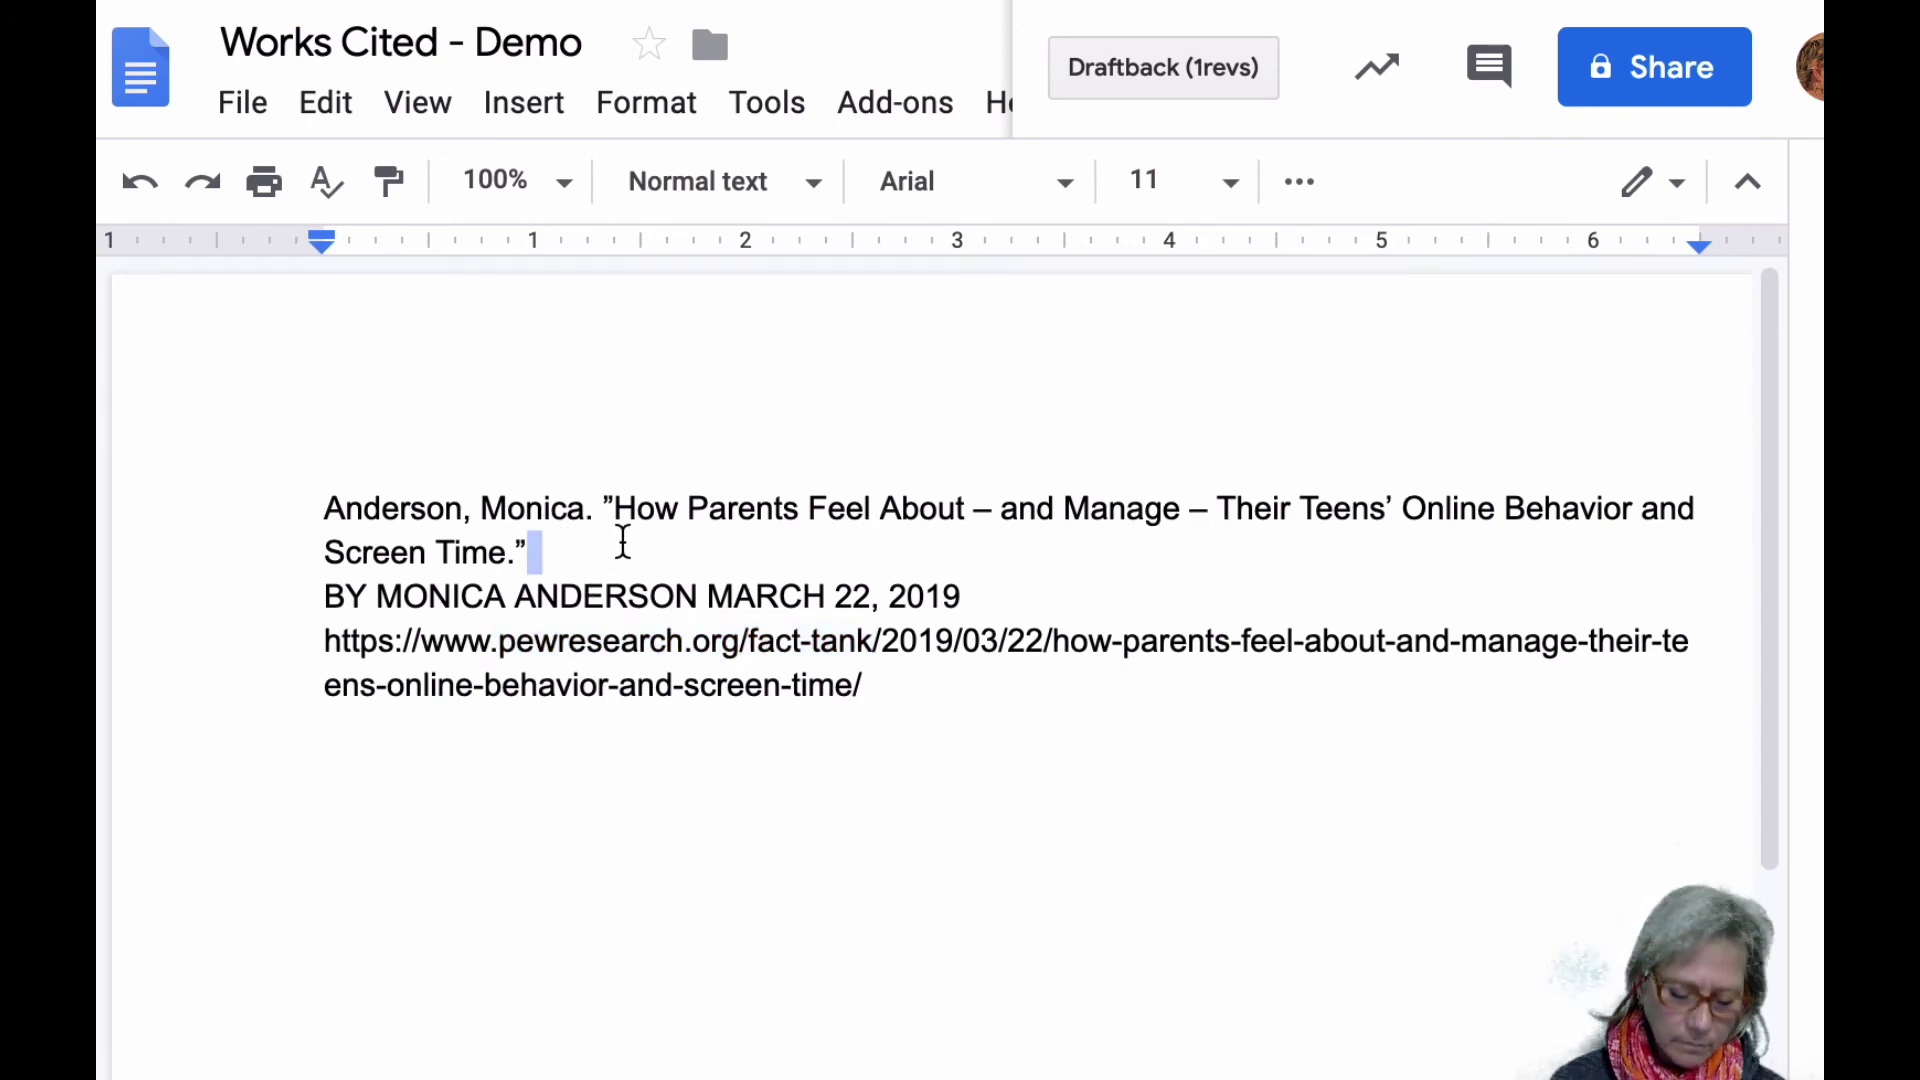
pyautogui.write('FactTank')
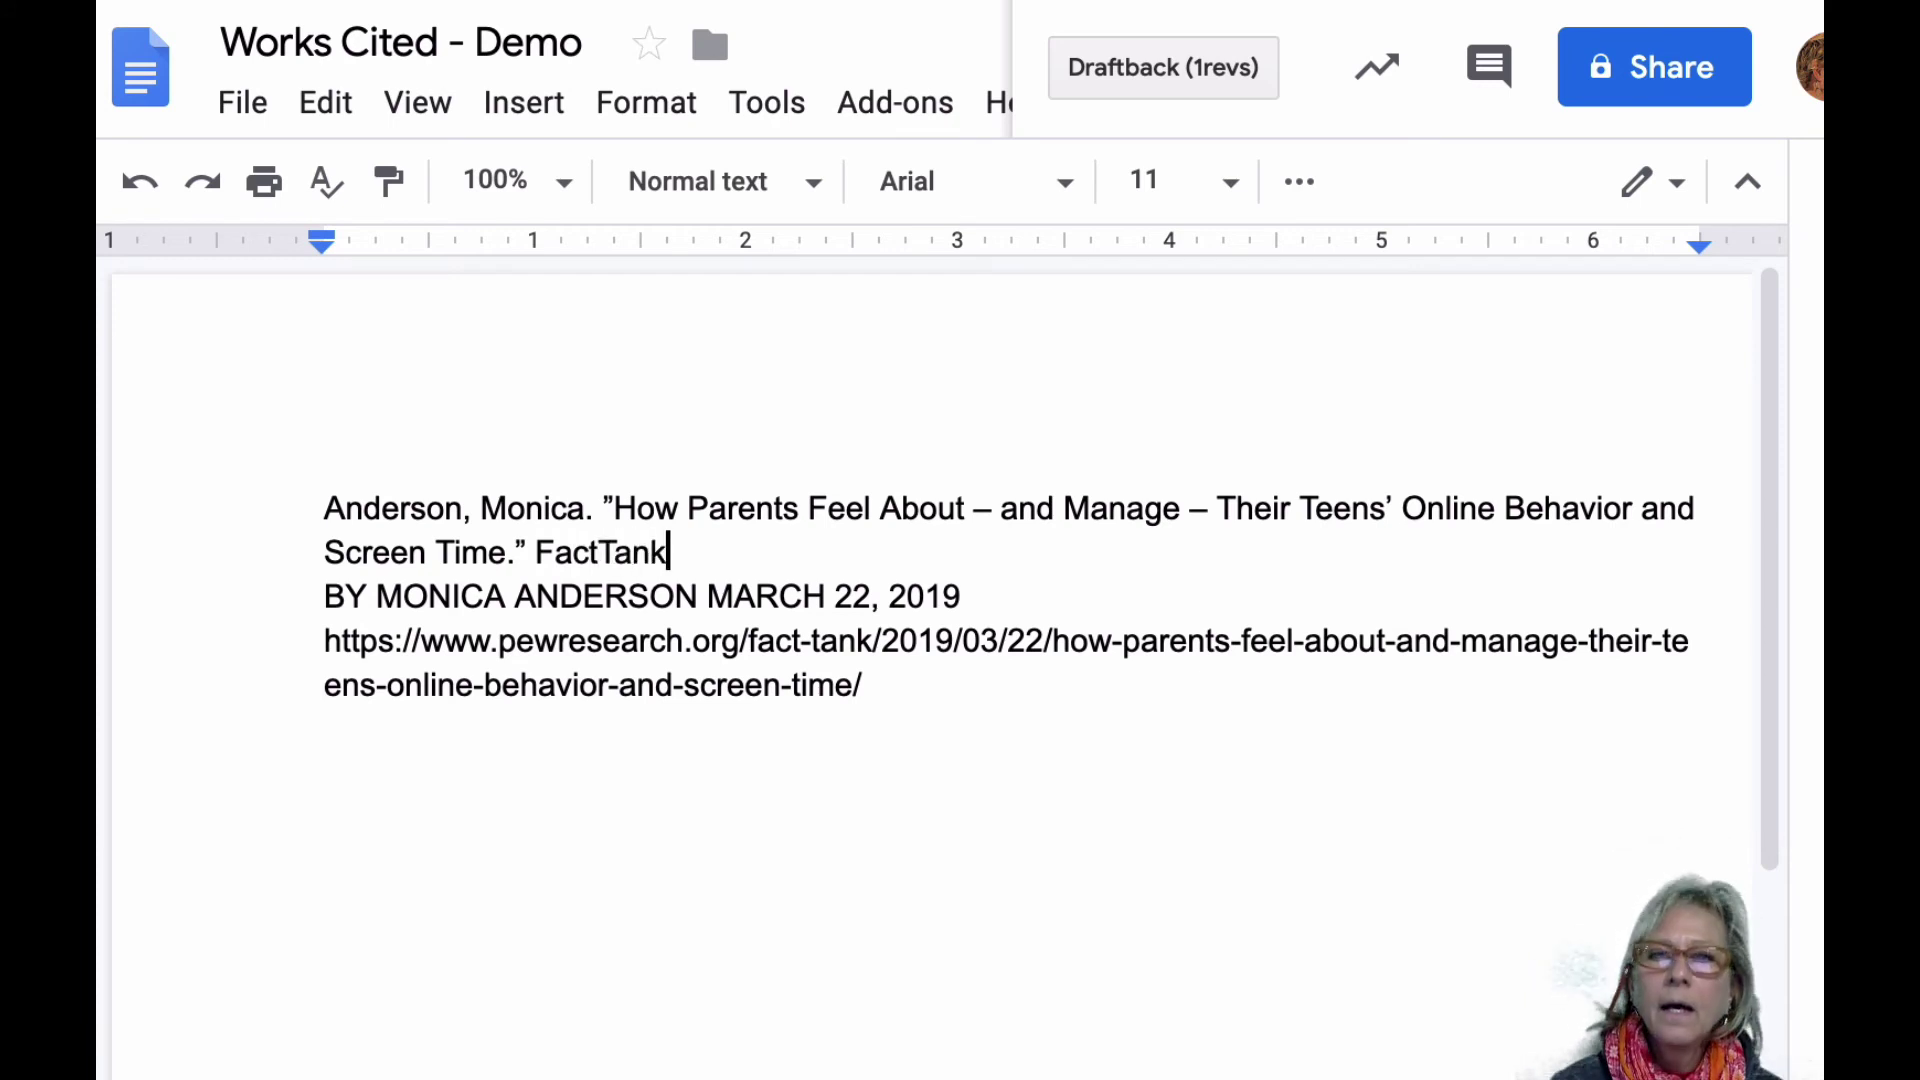
pyautogui.write(', ')
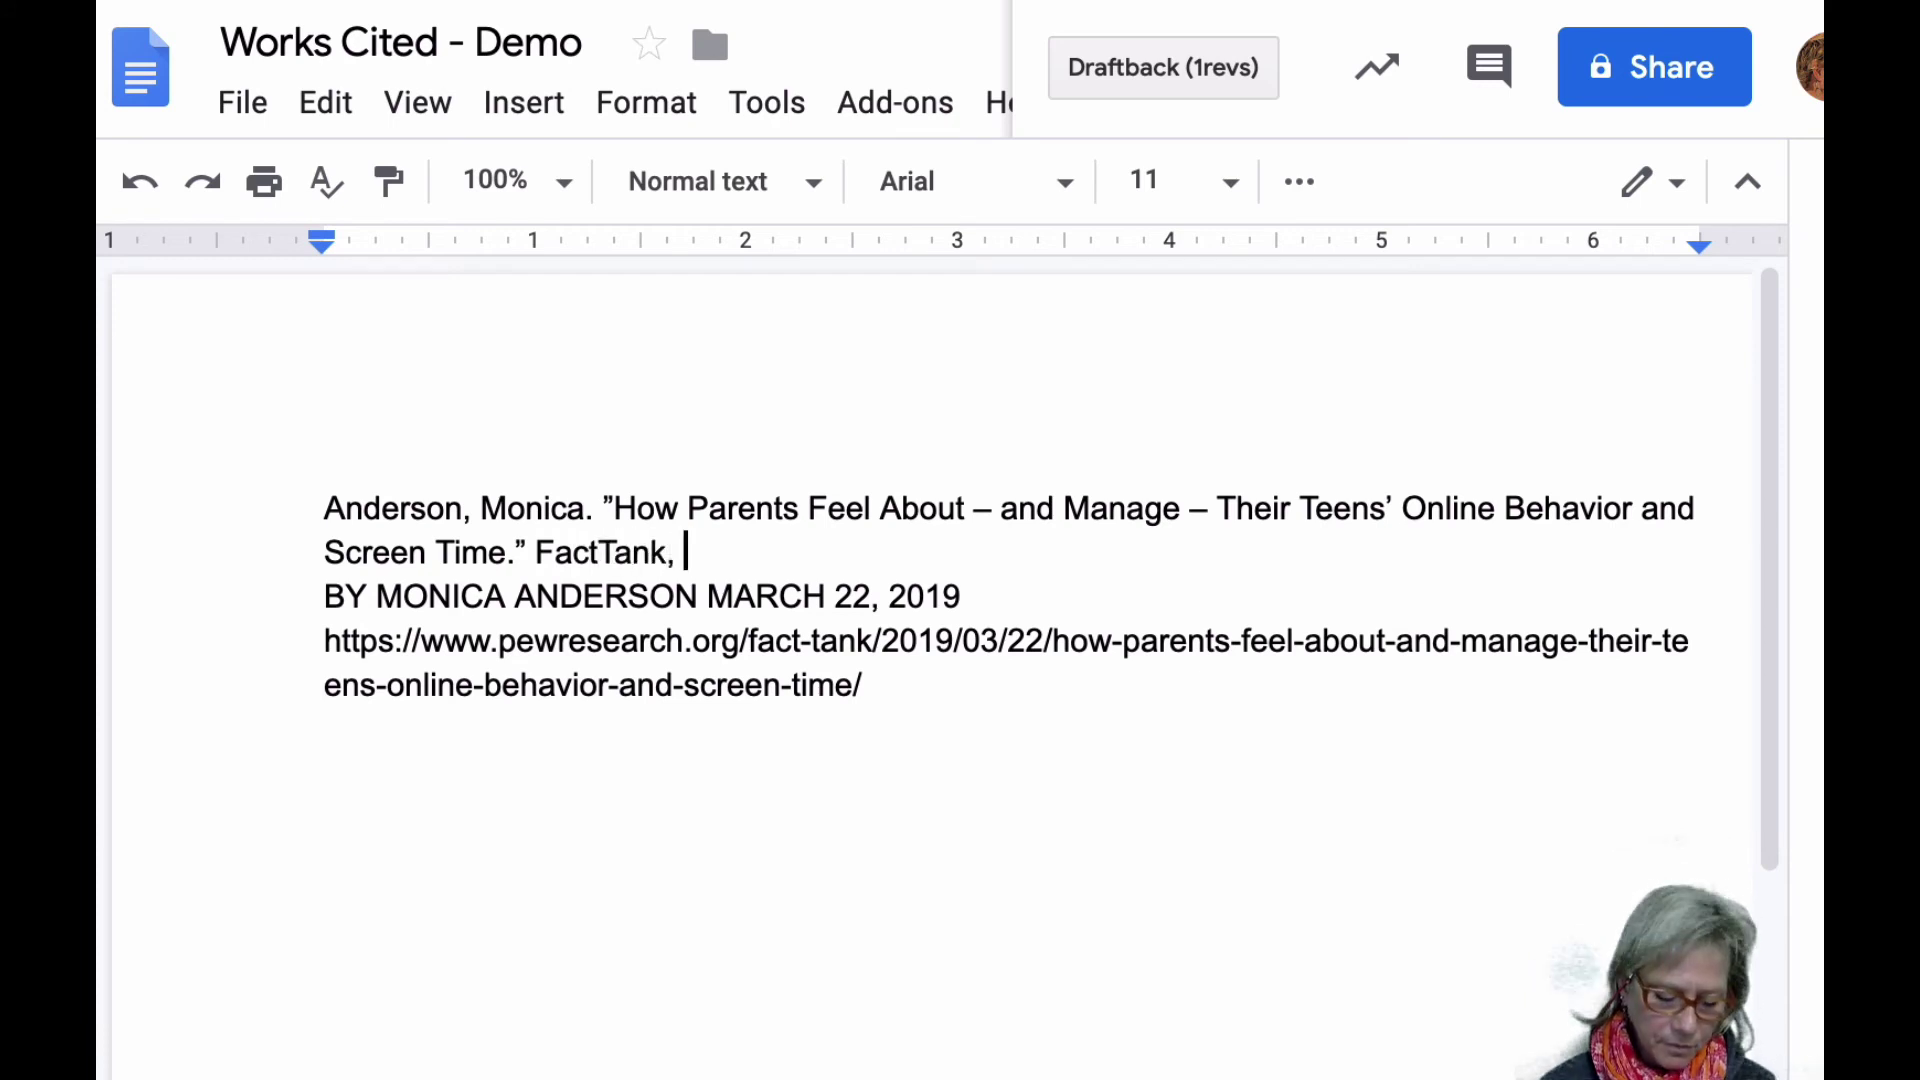
pyautogui.write('Pew Re')
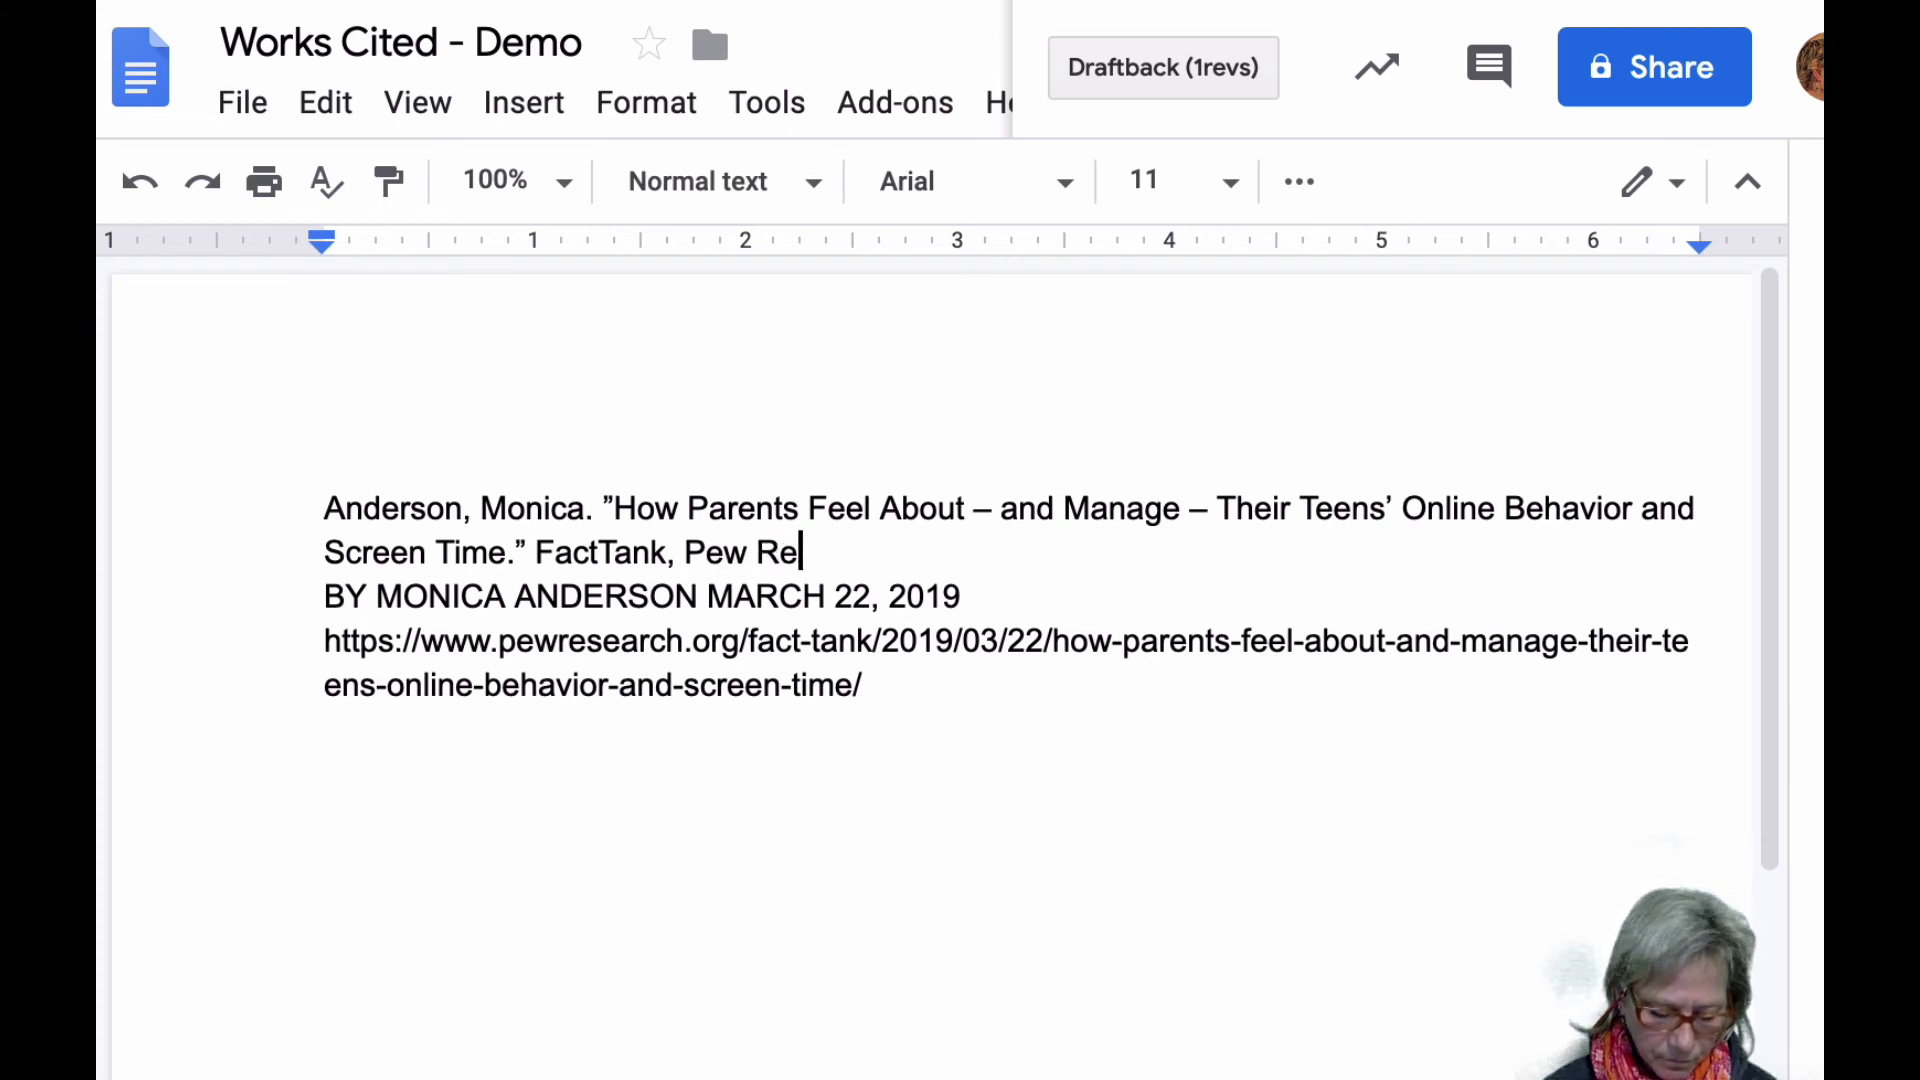
pyautogui.write('search')
pyautogui.write('Center,')
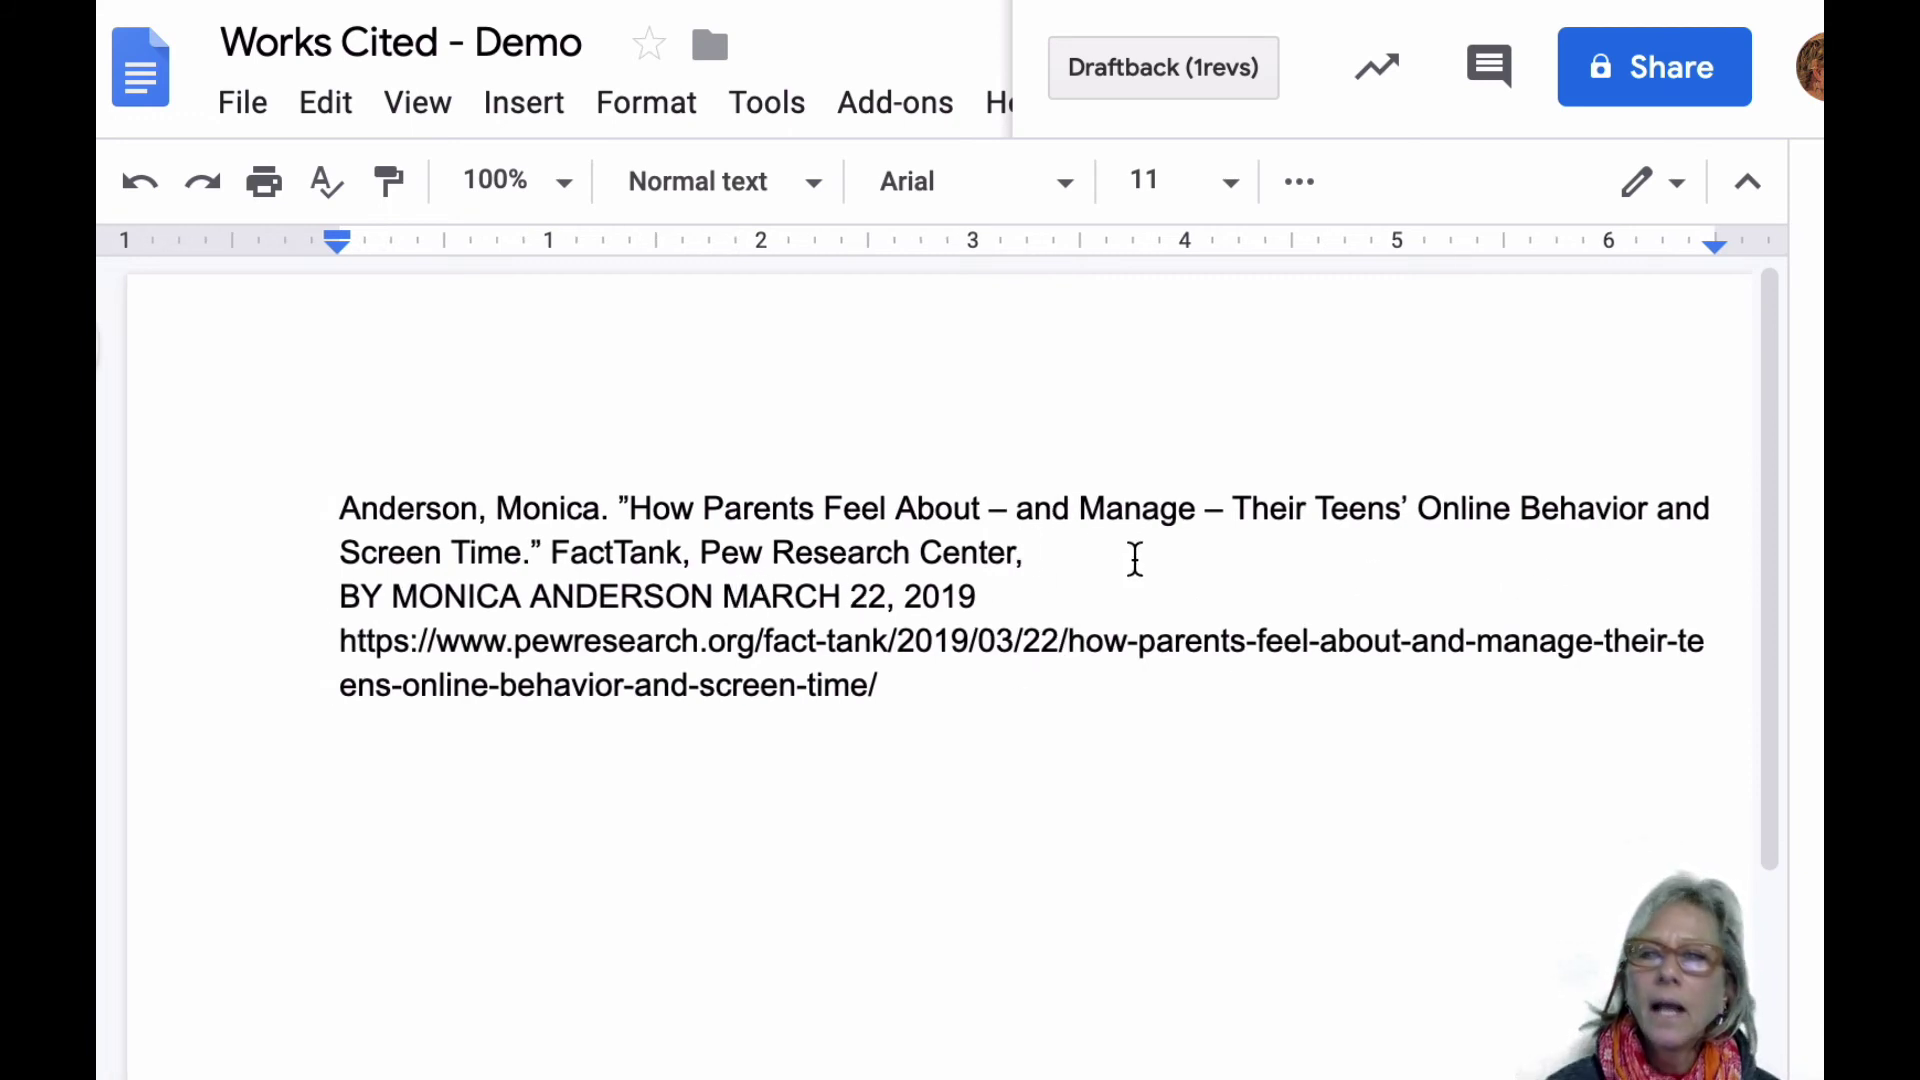
pyautogui.write(' 22')
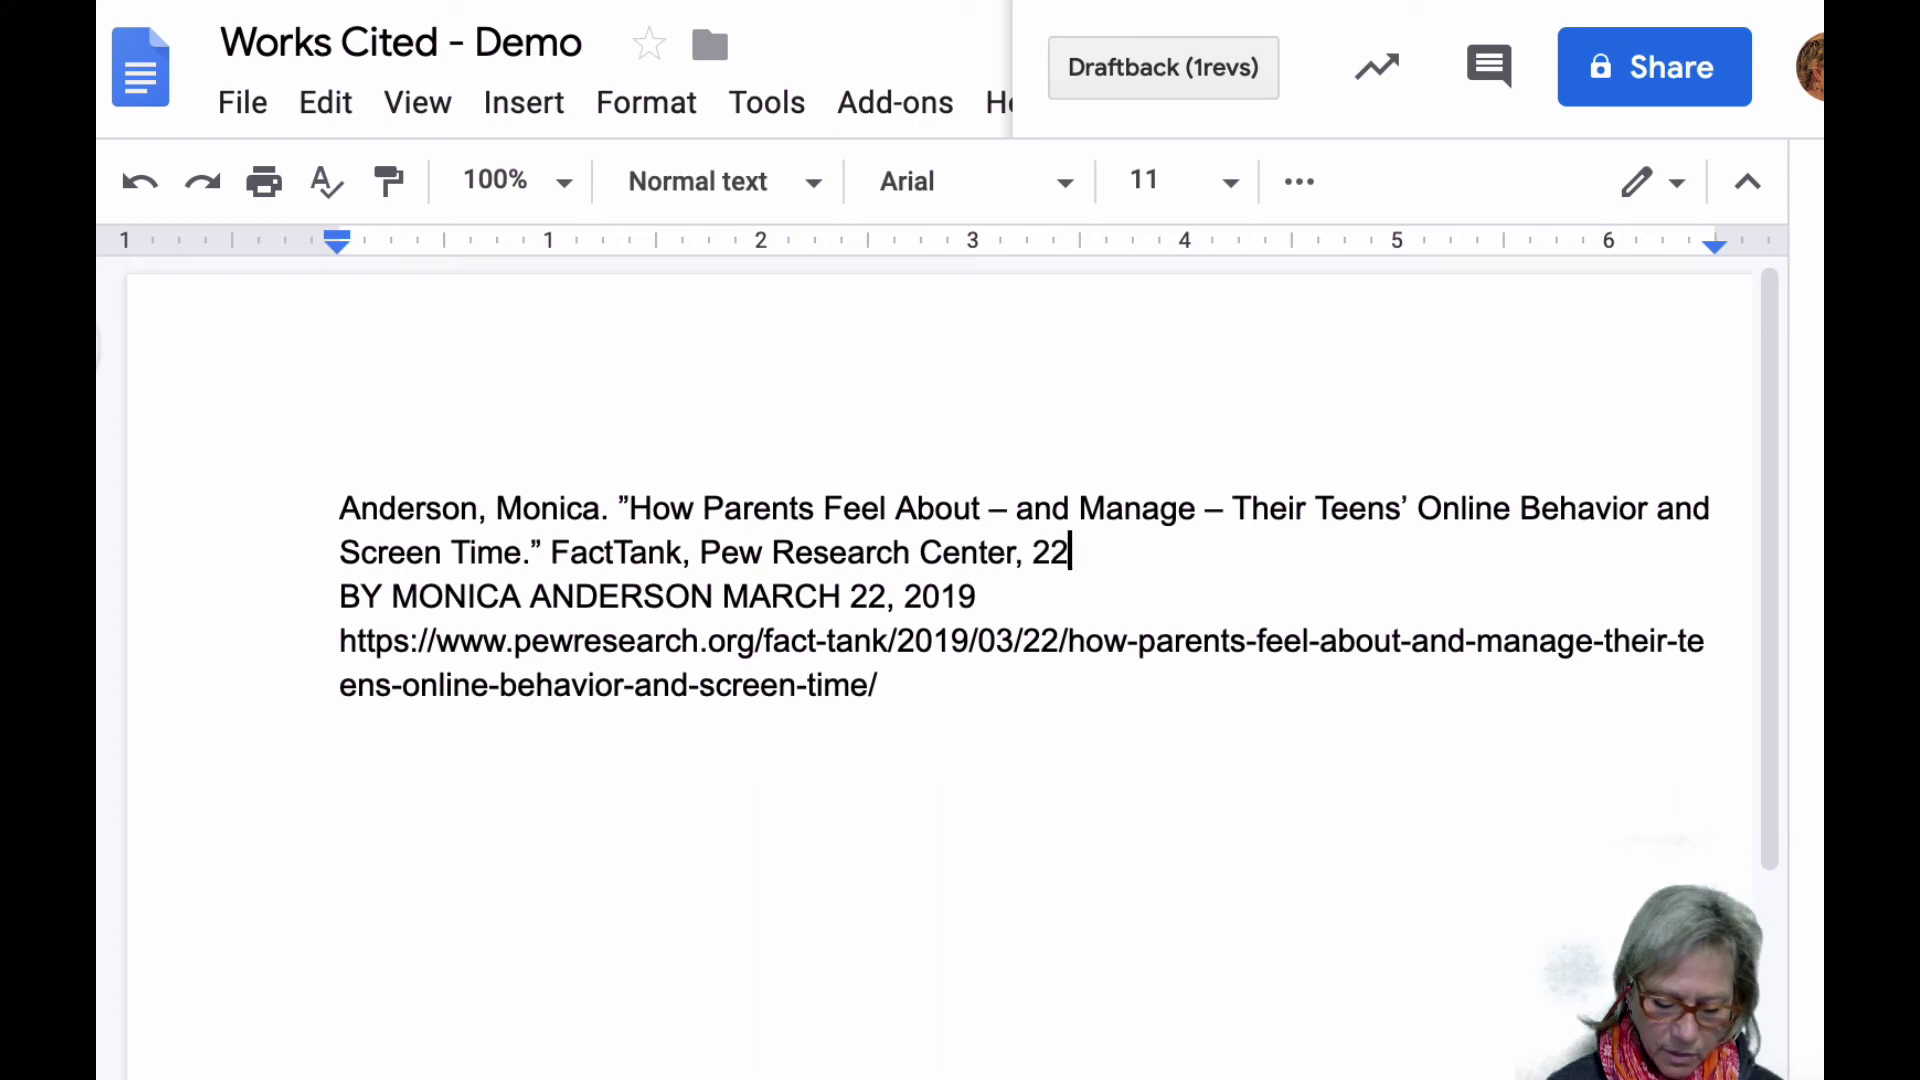
pyautogui.write(' Mar')
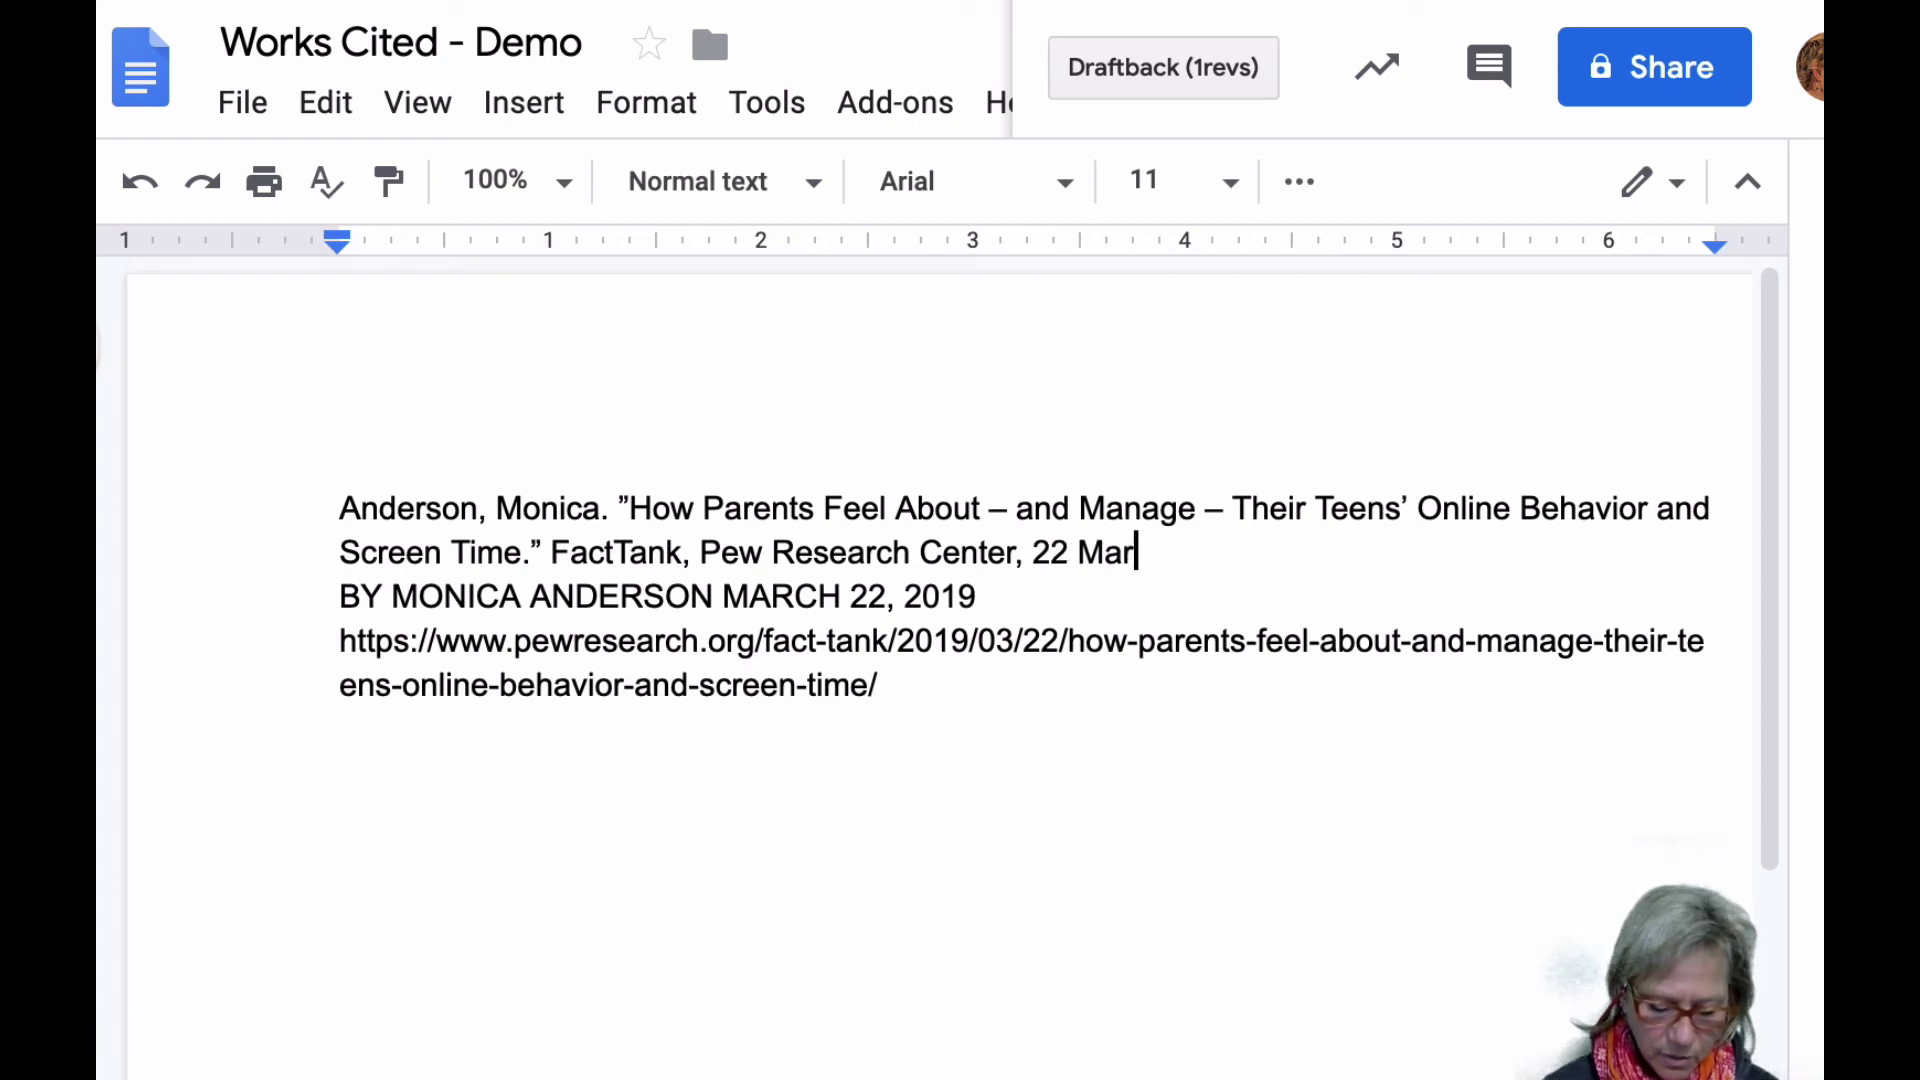
pyautogui.write('.')
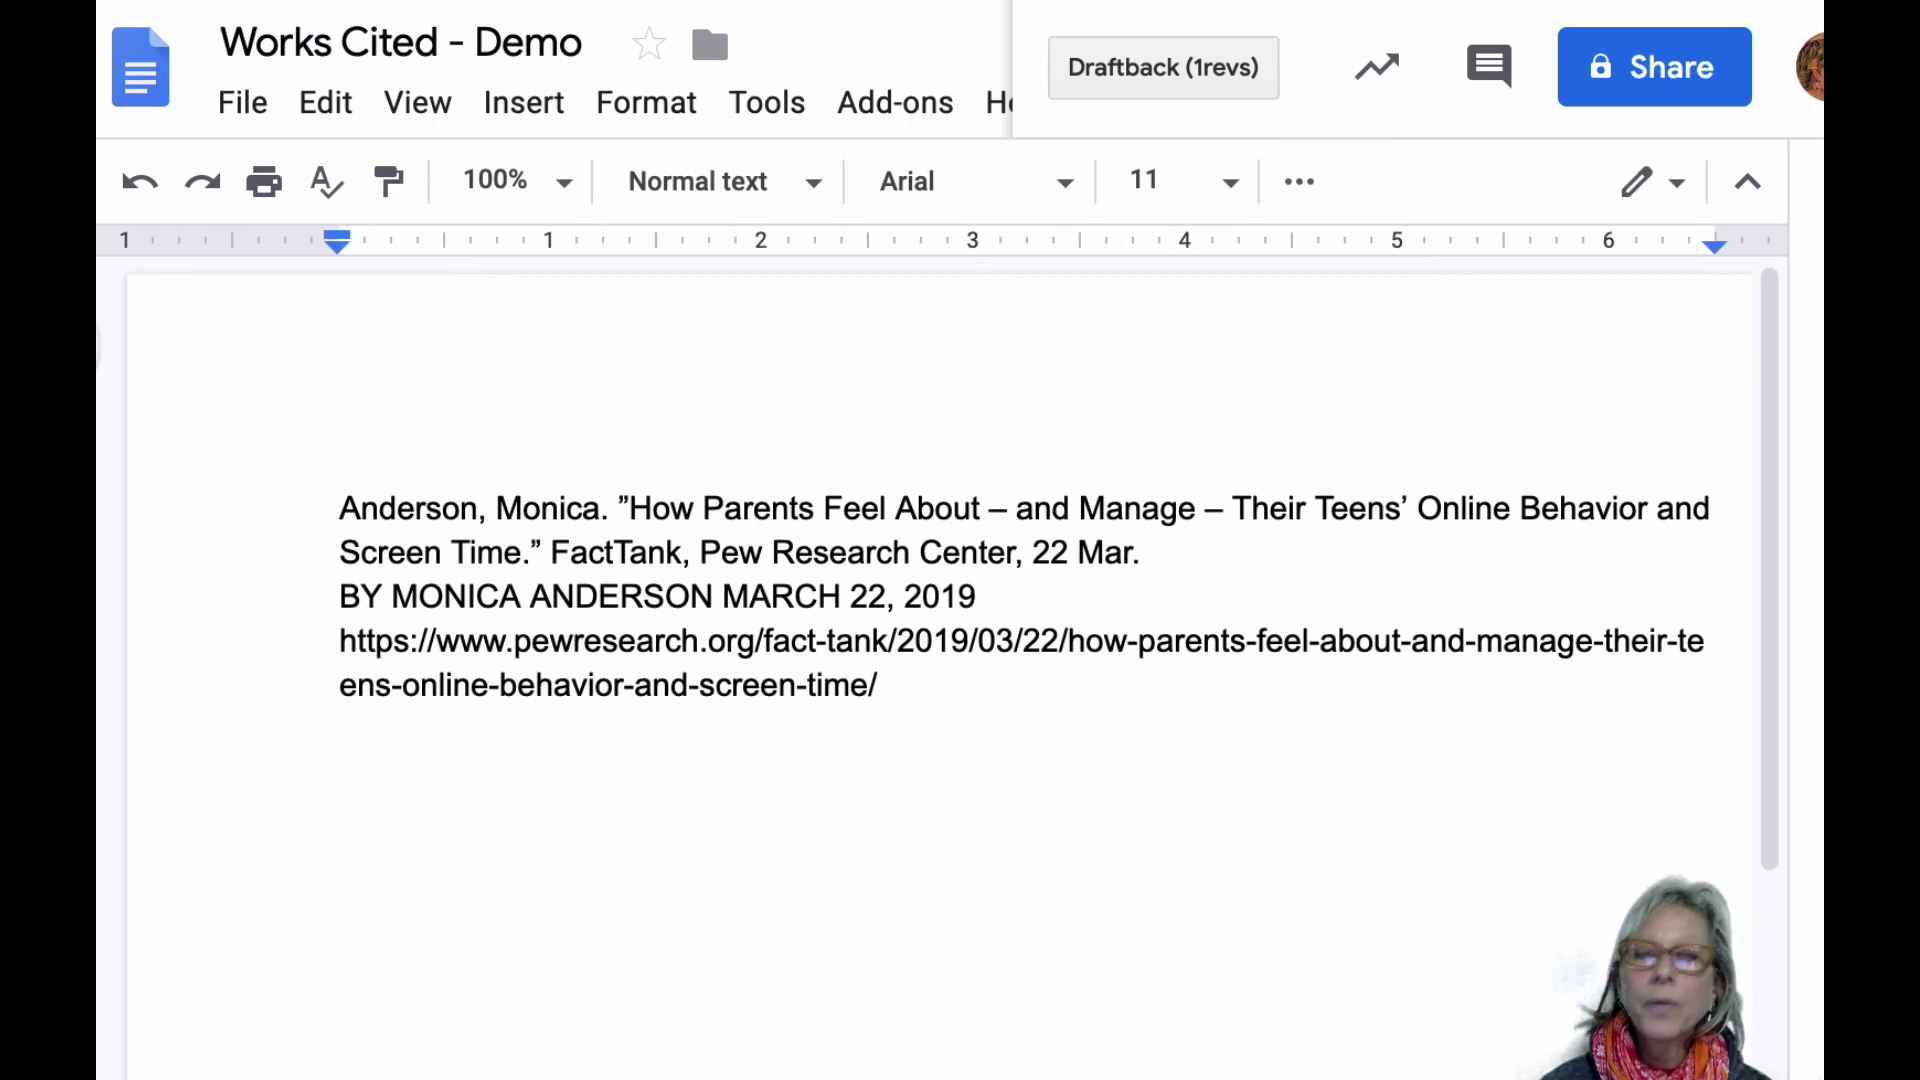
# - Delete the byline line and add the year '2020,' after the date
pyautogui.scroll(-2, 1213, 441)
pyautogui.keyDown('shift'); pyautogui.click(1212, 441); pyautogui.keyUp('shift')
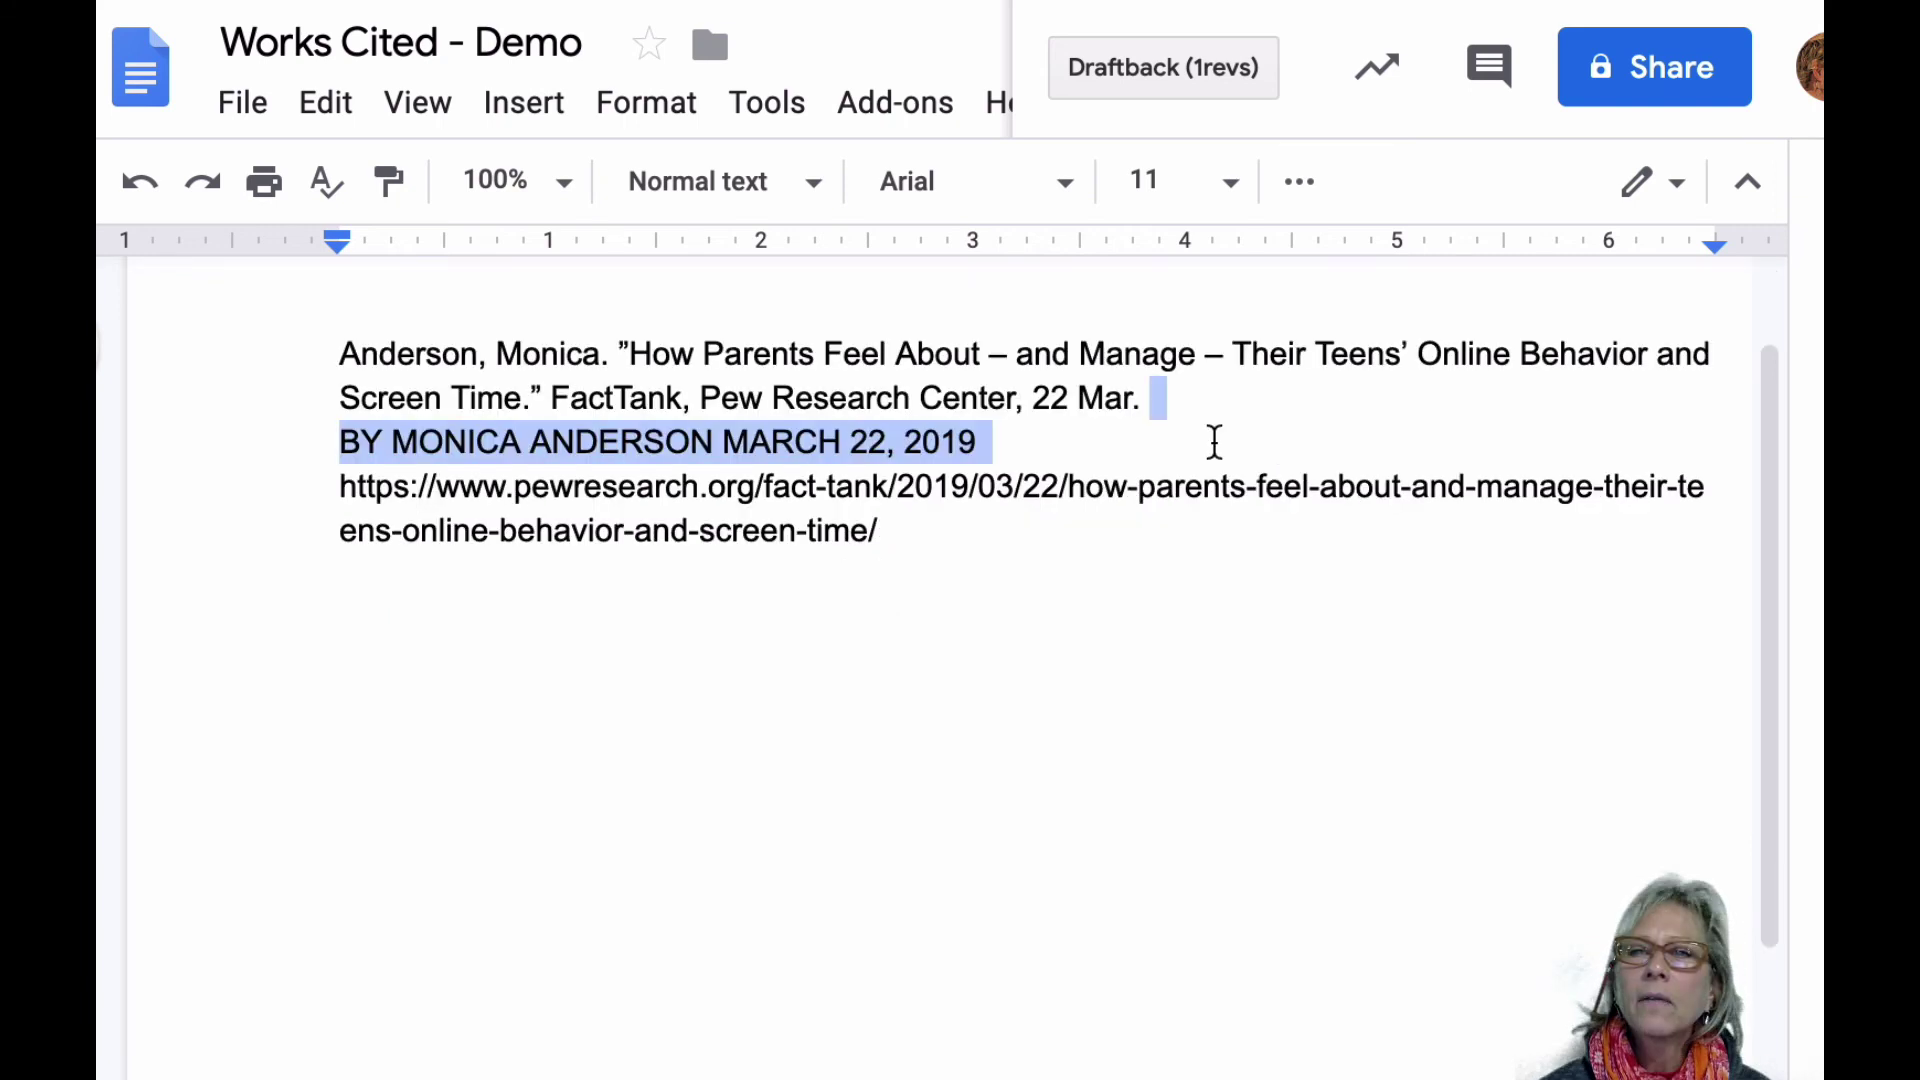
pyautogui.press('BackSpace')
pyautogui.scroll(-1, 1243, 290)
pyautogui.write('2020')
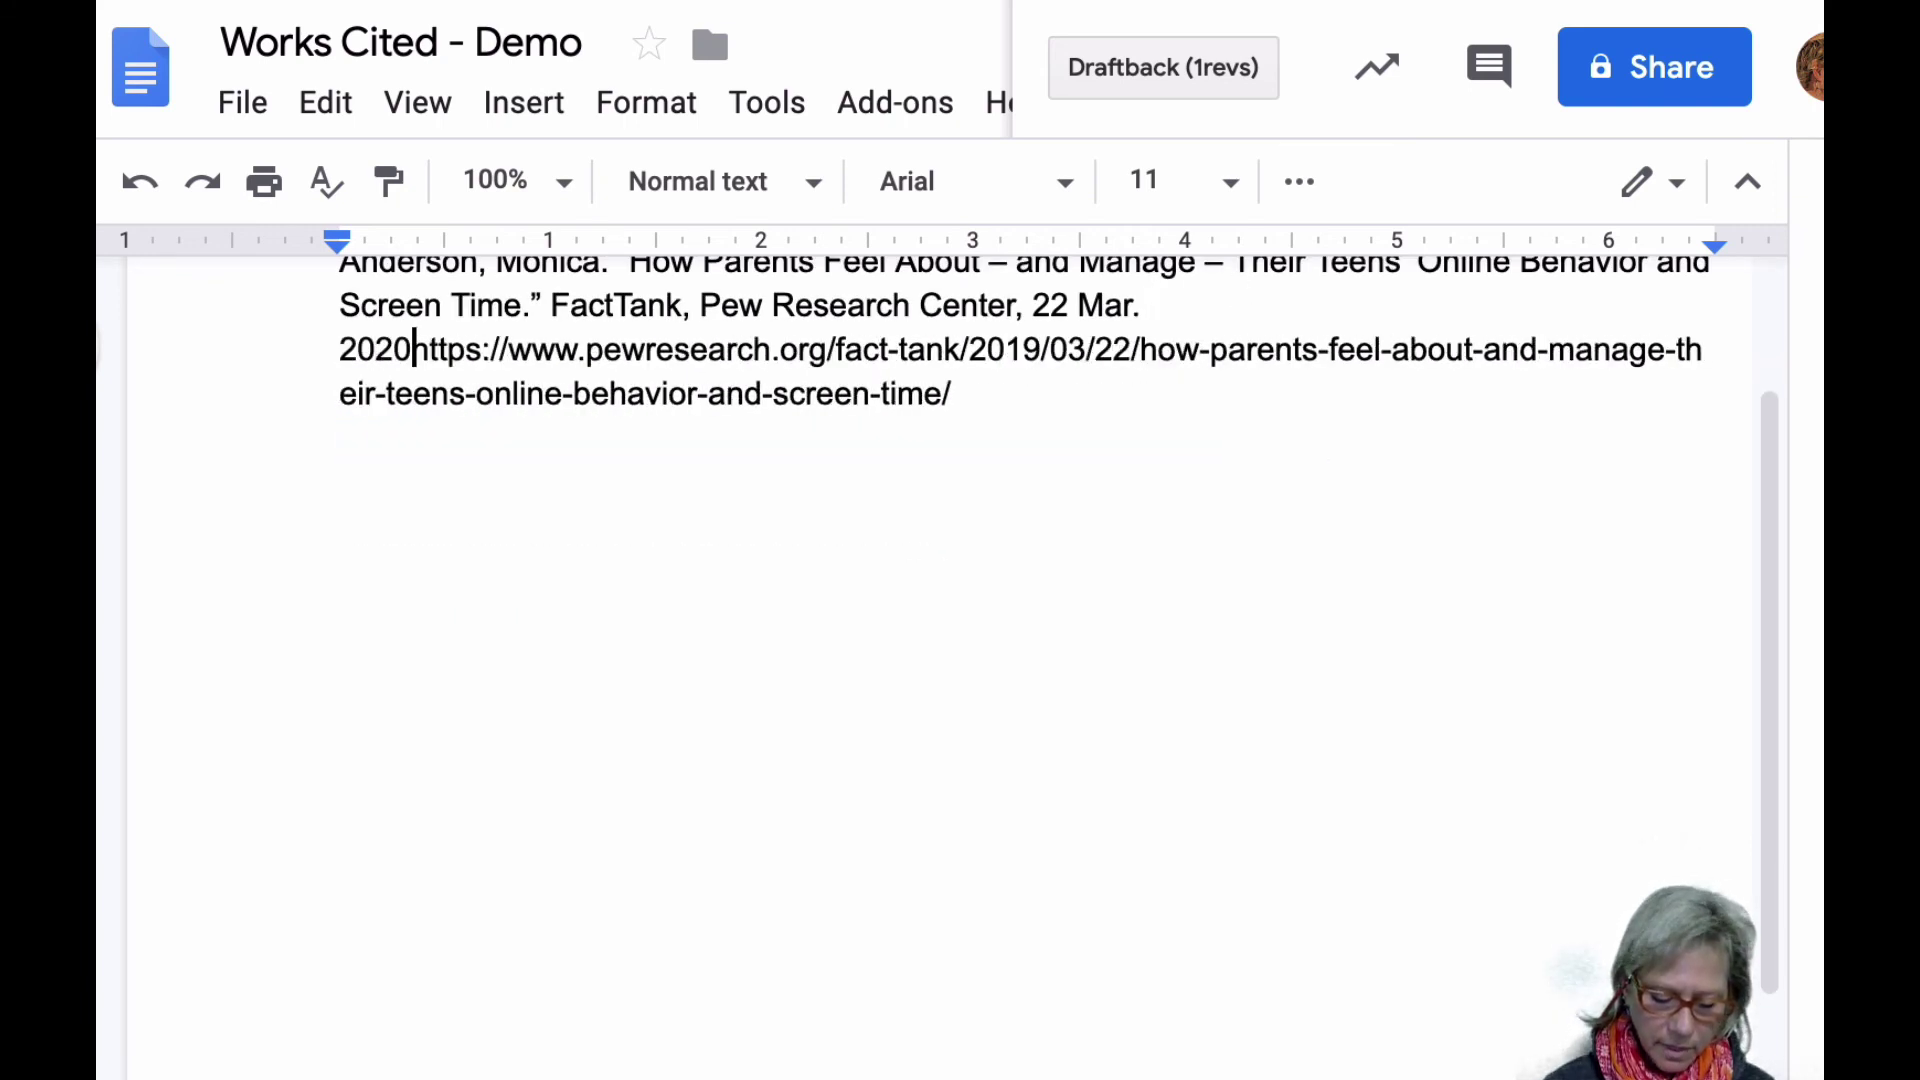
pyautogui.write(',')
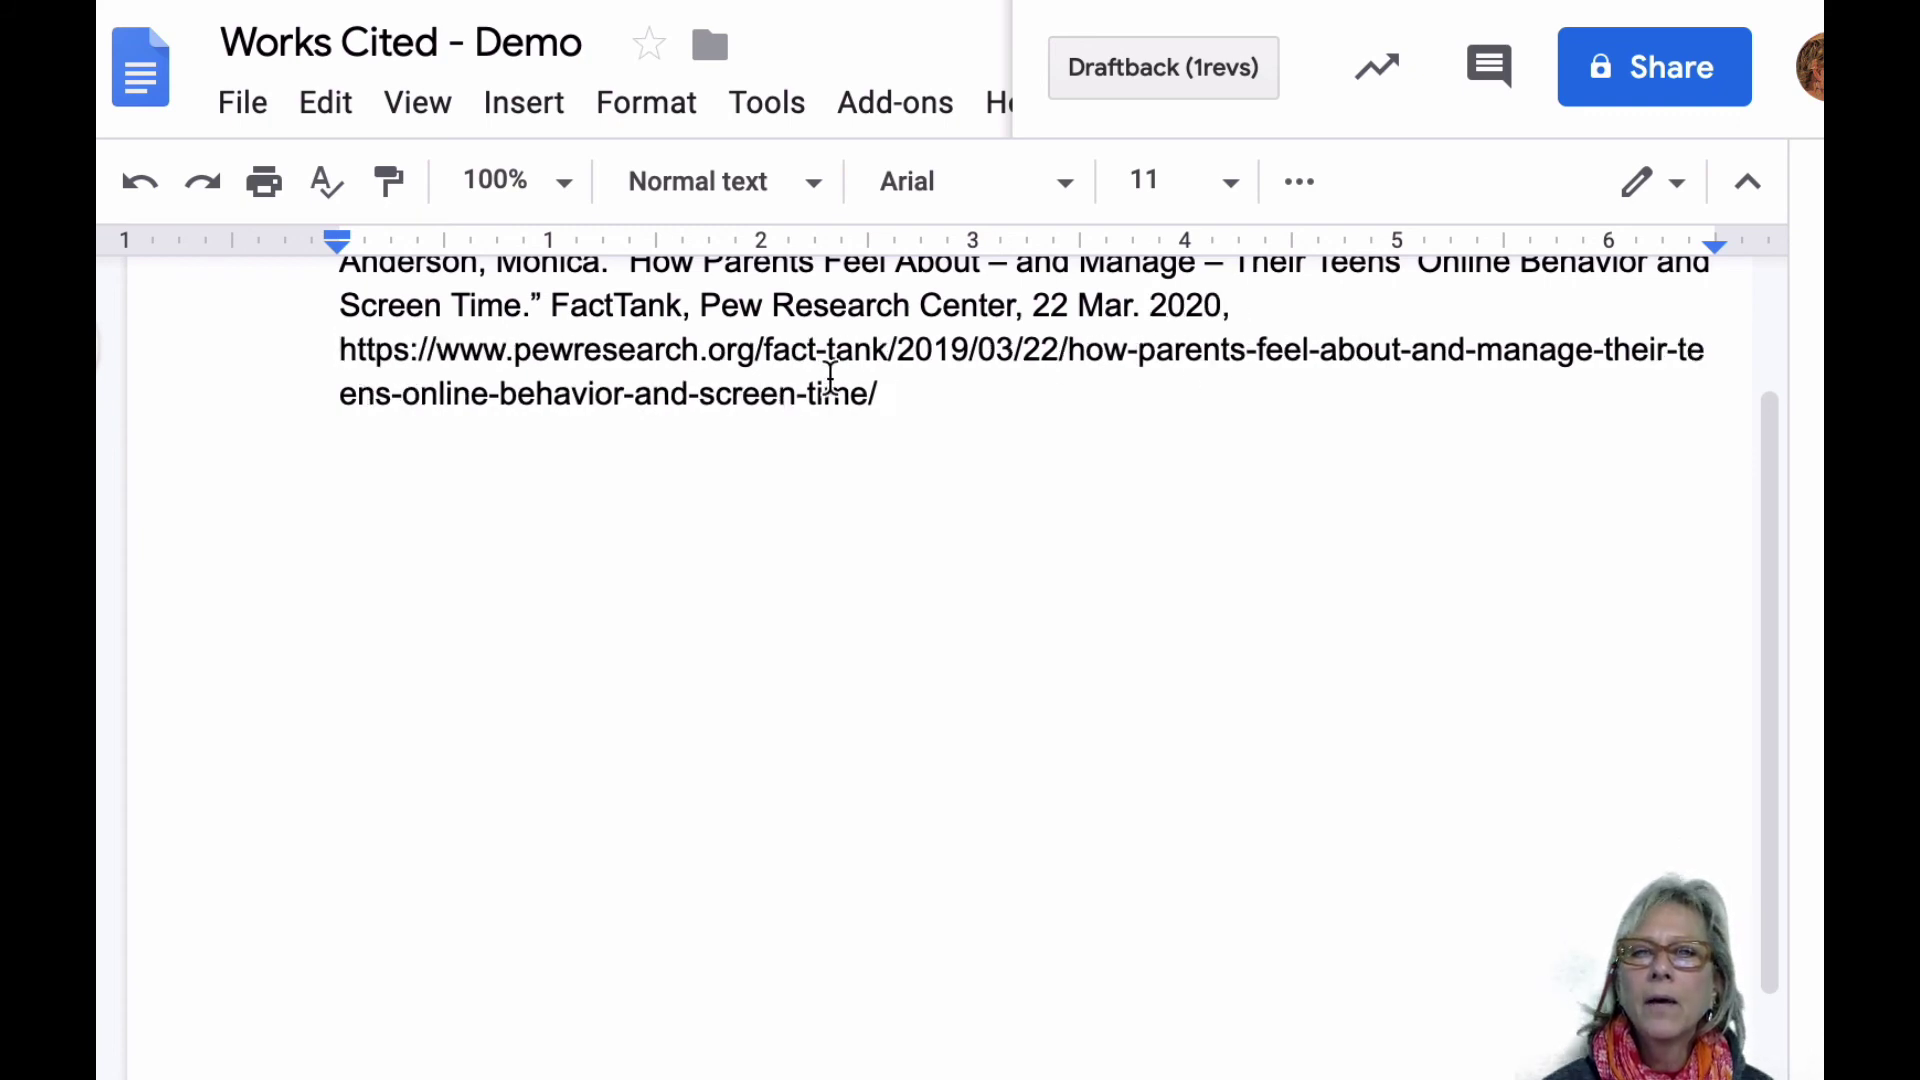
pyautogui.moveTo(441, 348); pyautogui.dragTo(313, 333)
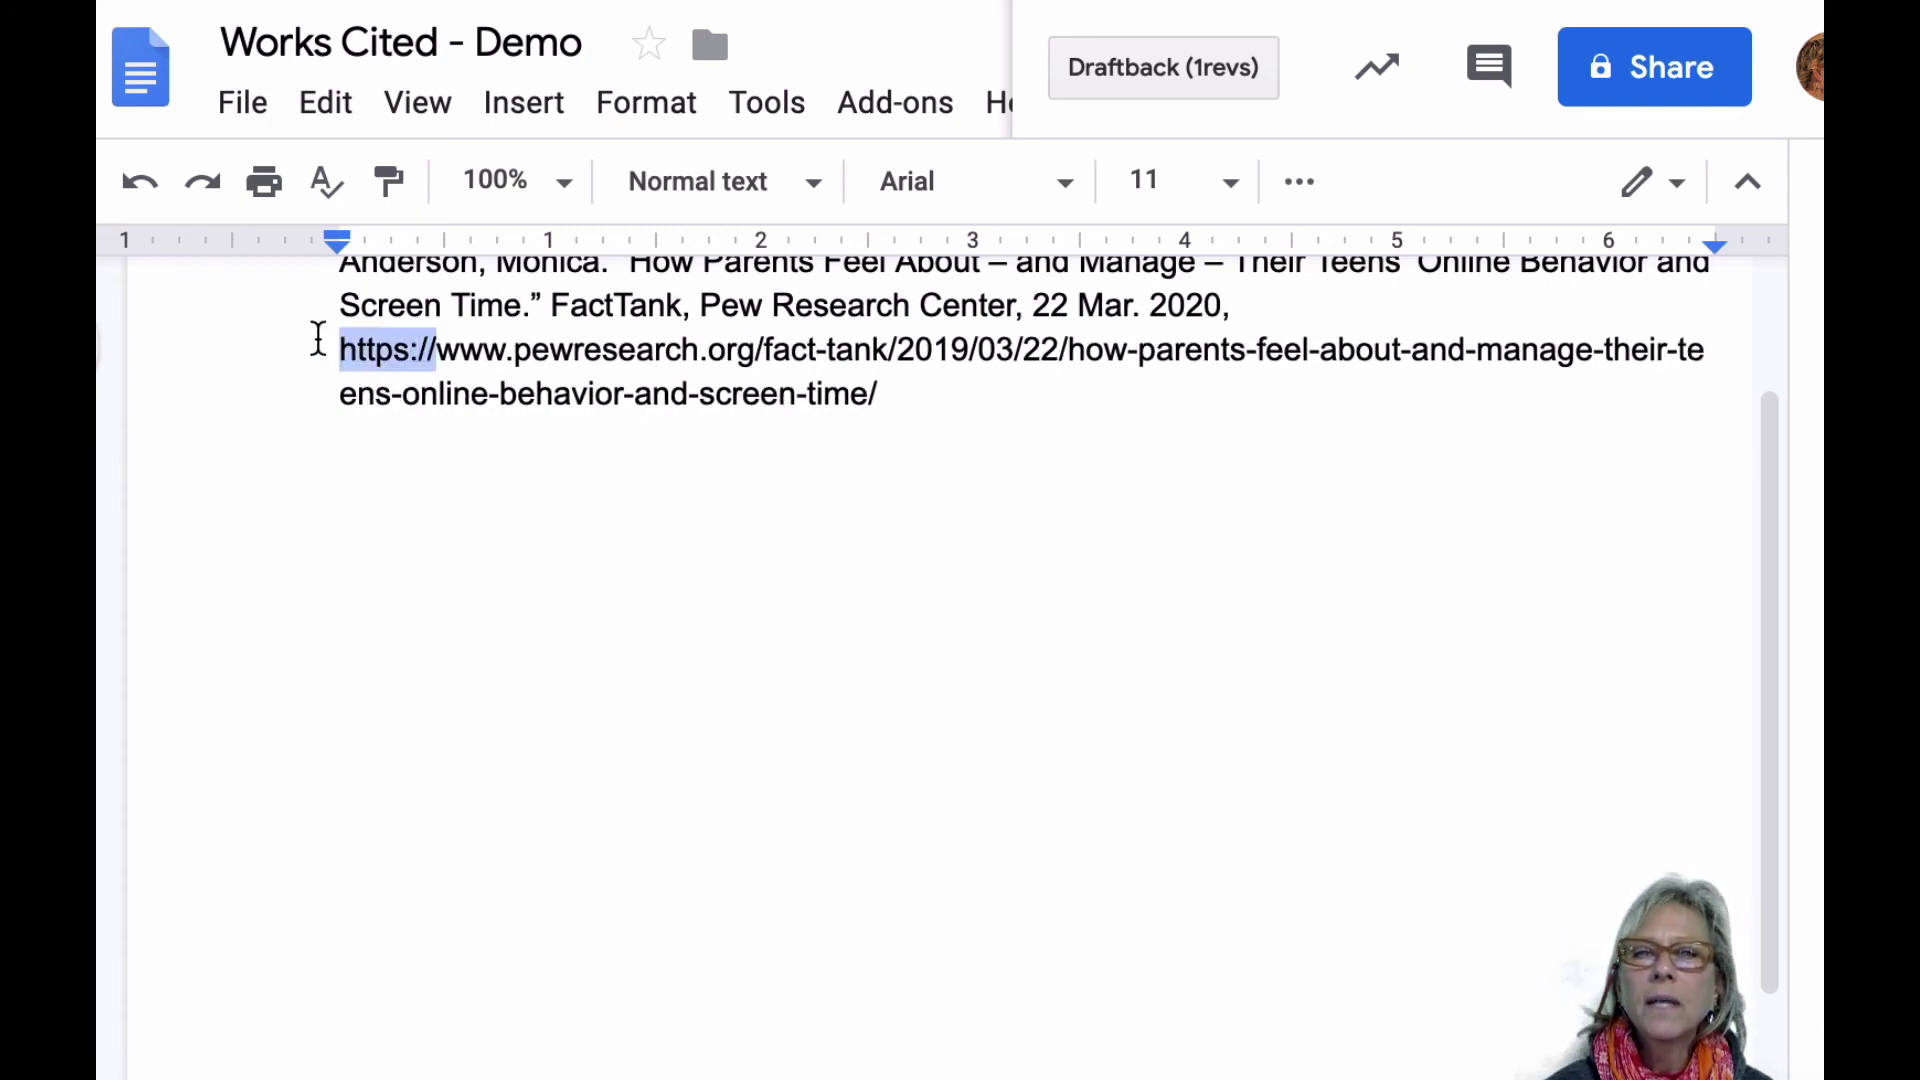
pyautogui.press('BackSpace')
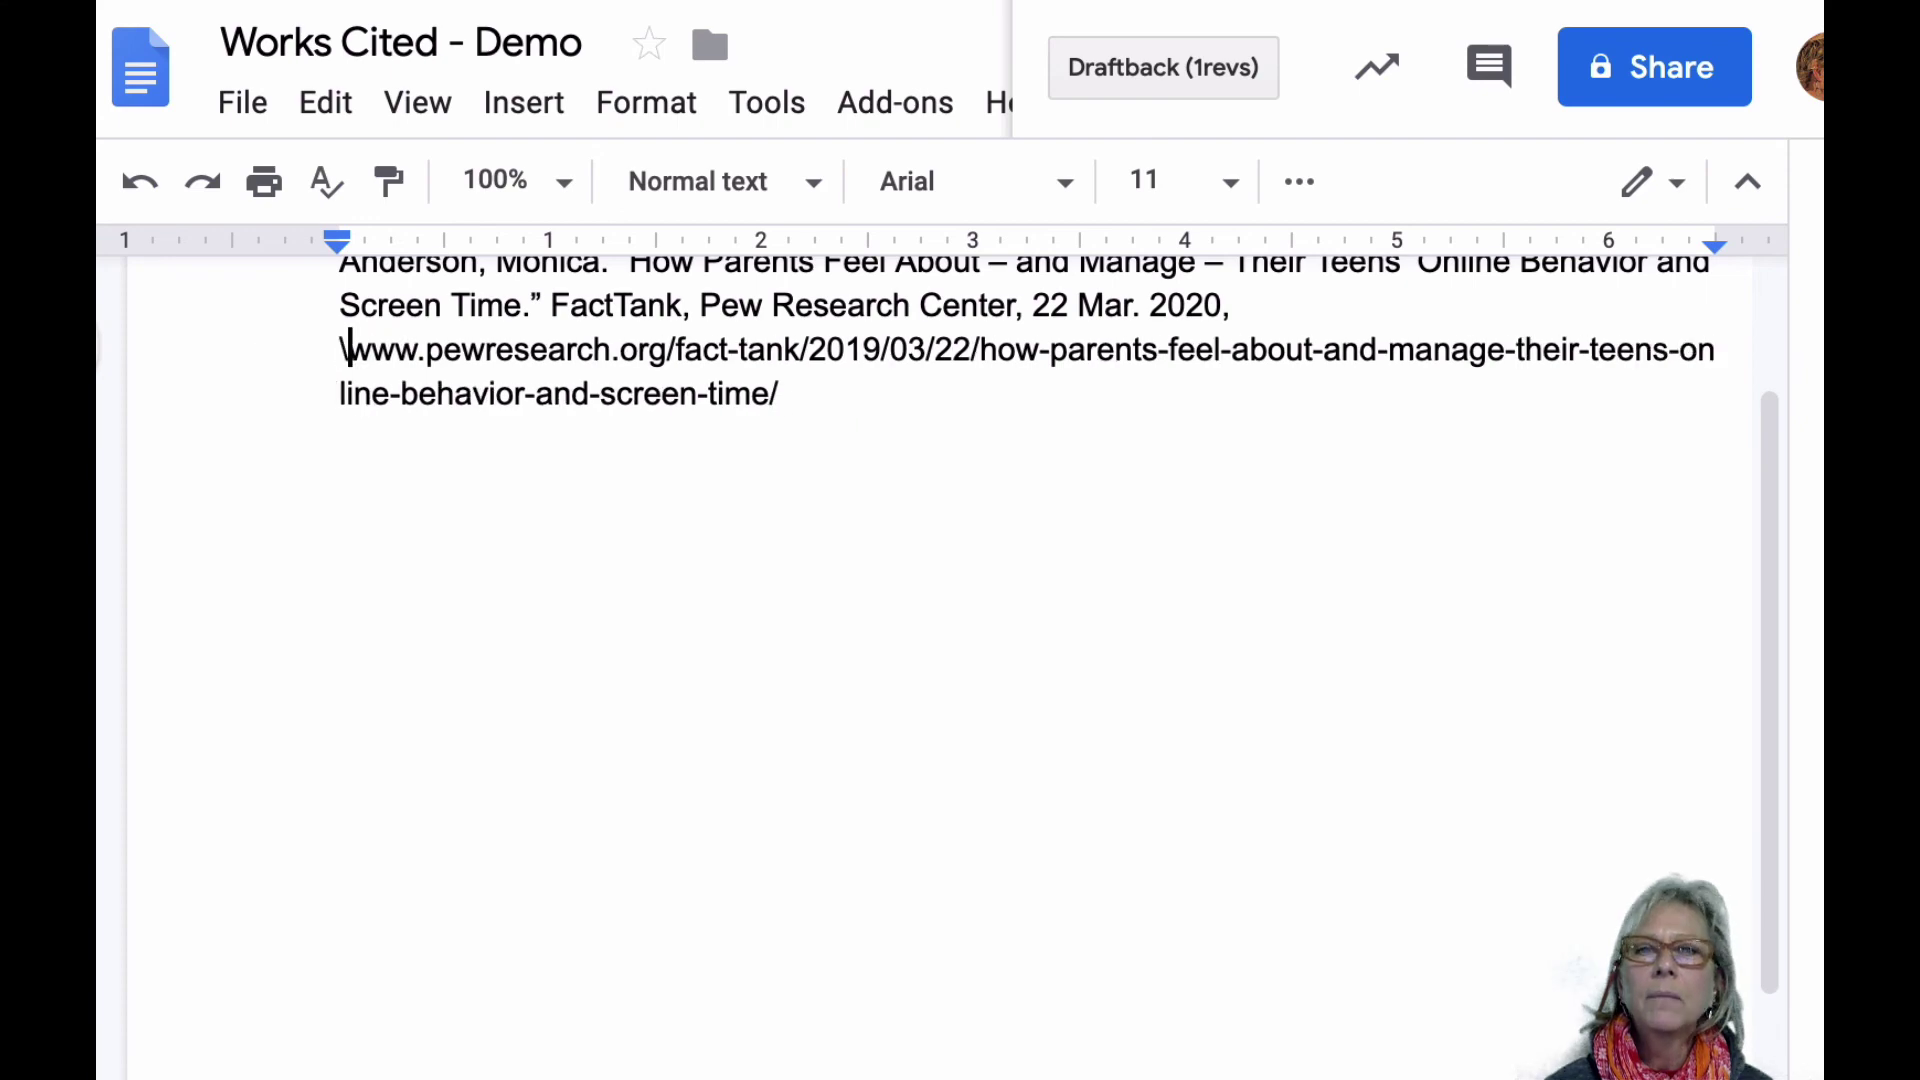
pyautogui.press('BackSpace')
pyautogui.press('BackSpace')
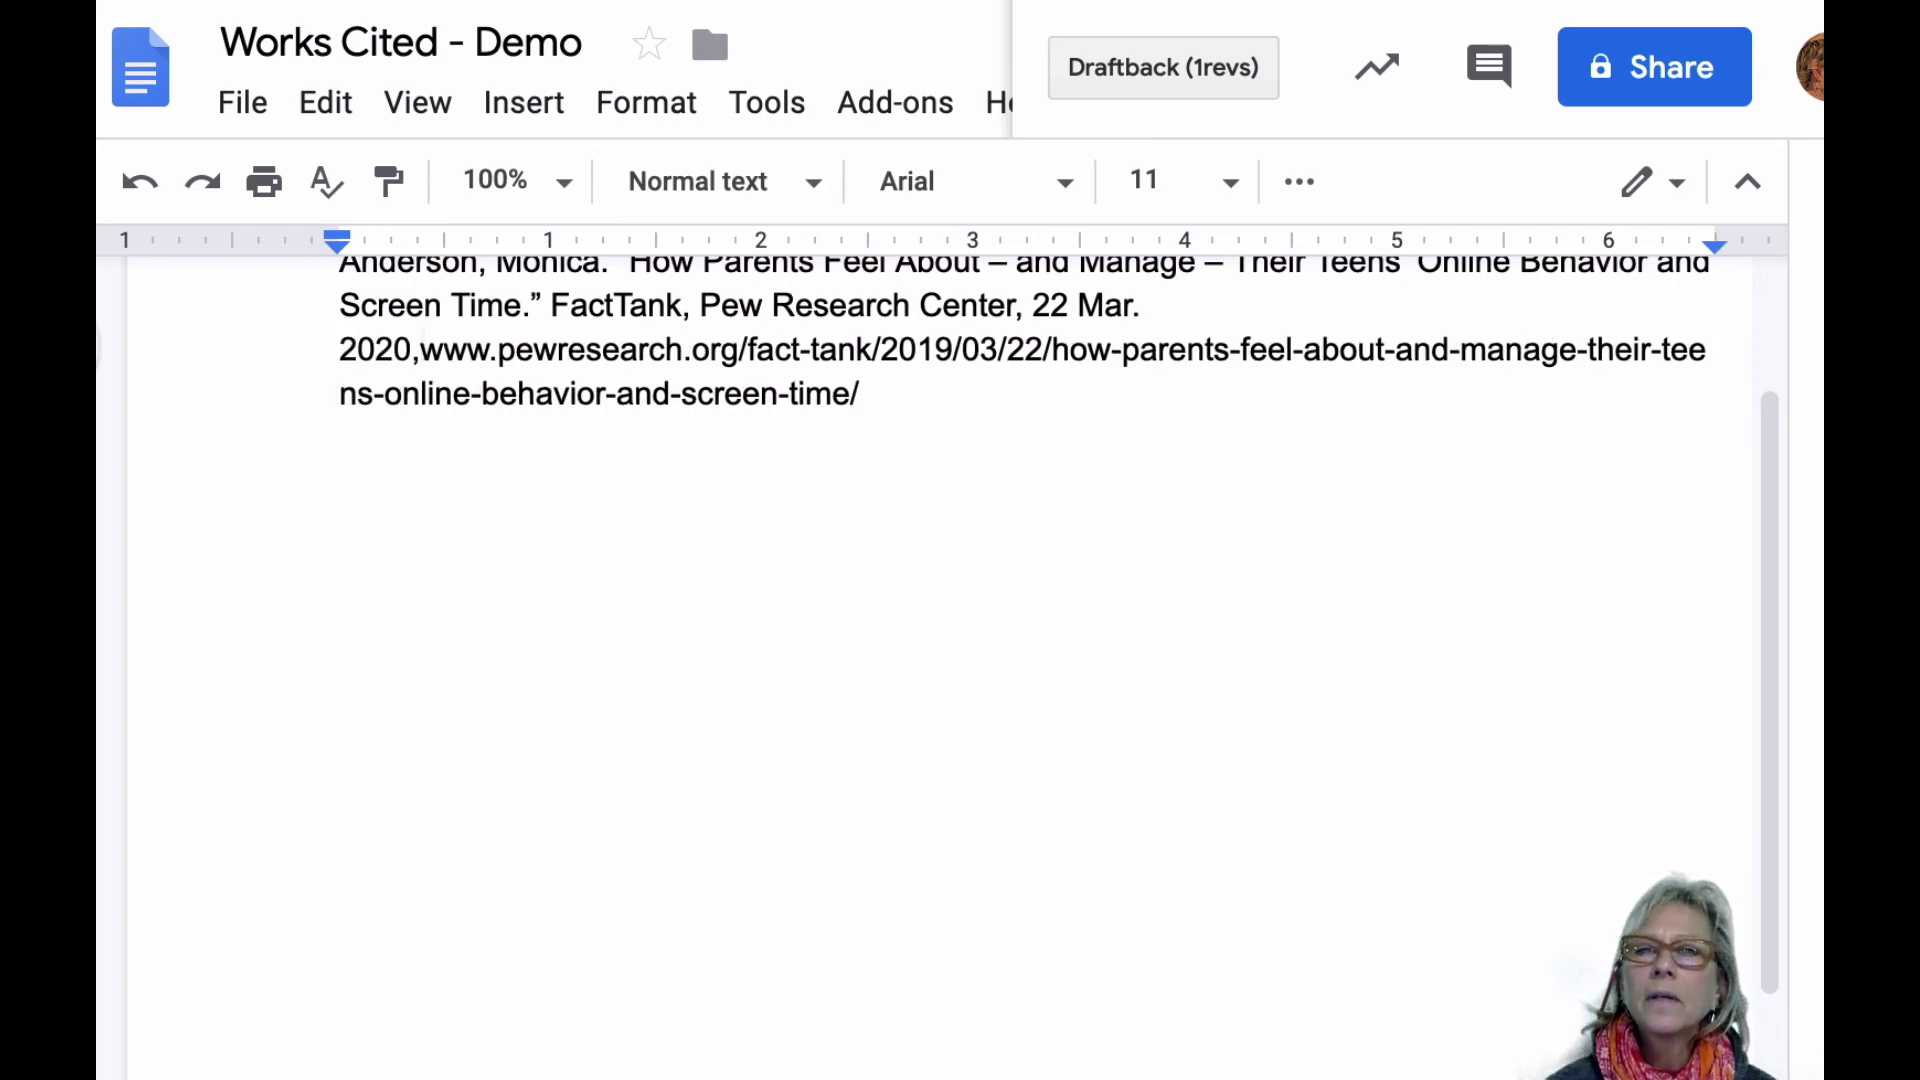
pyautogui.scroll(-3, 501, 476)
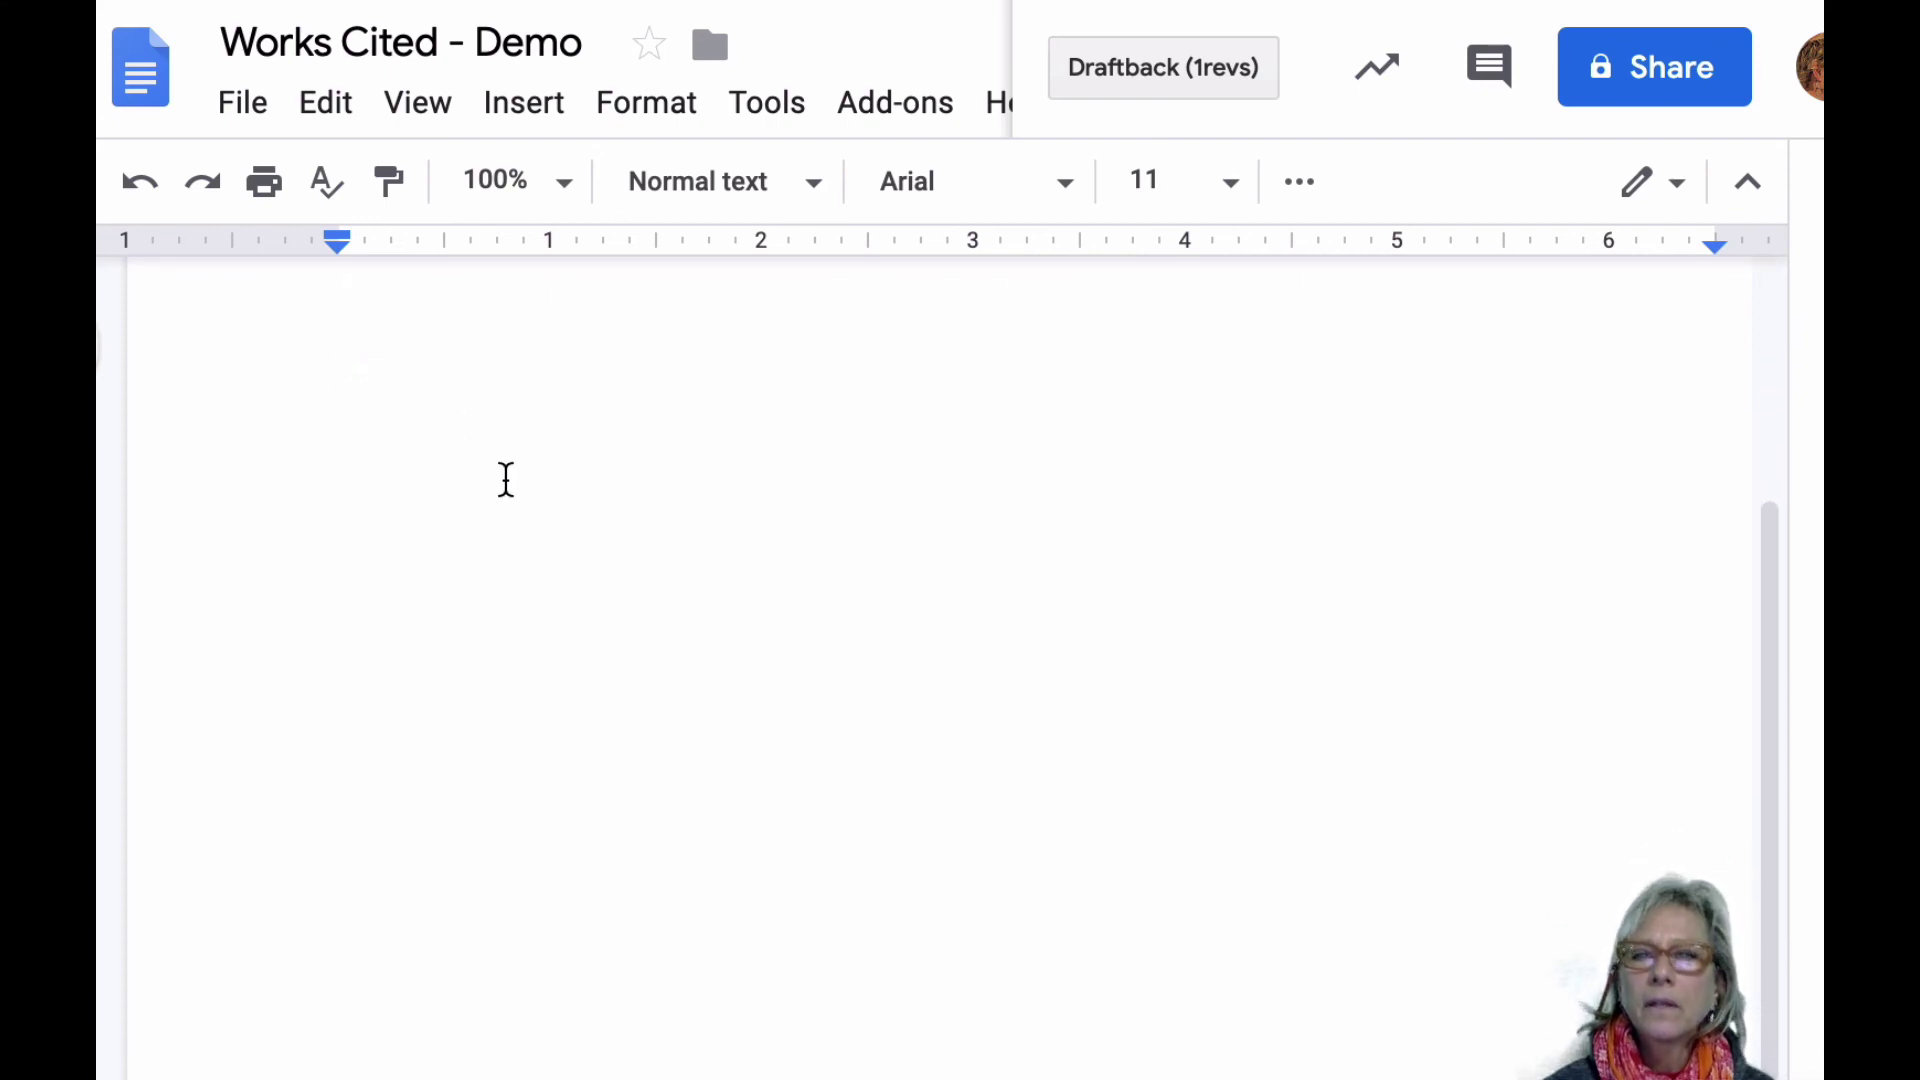
pyautogui.scroll(5, 501, 476)
pyautogui.doubleClick(883, 641)
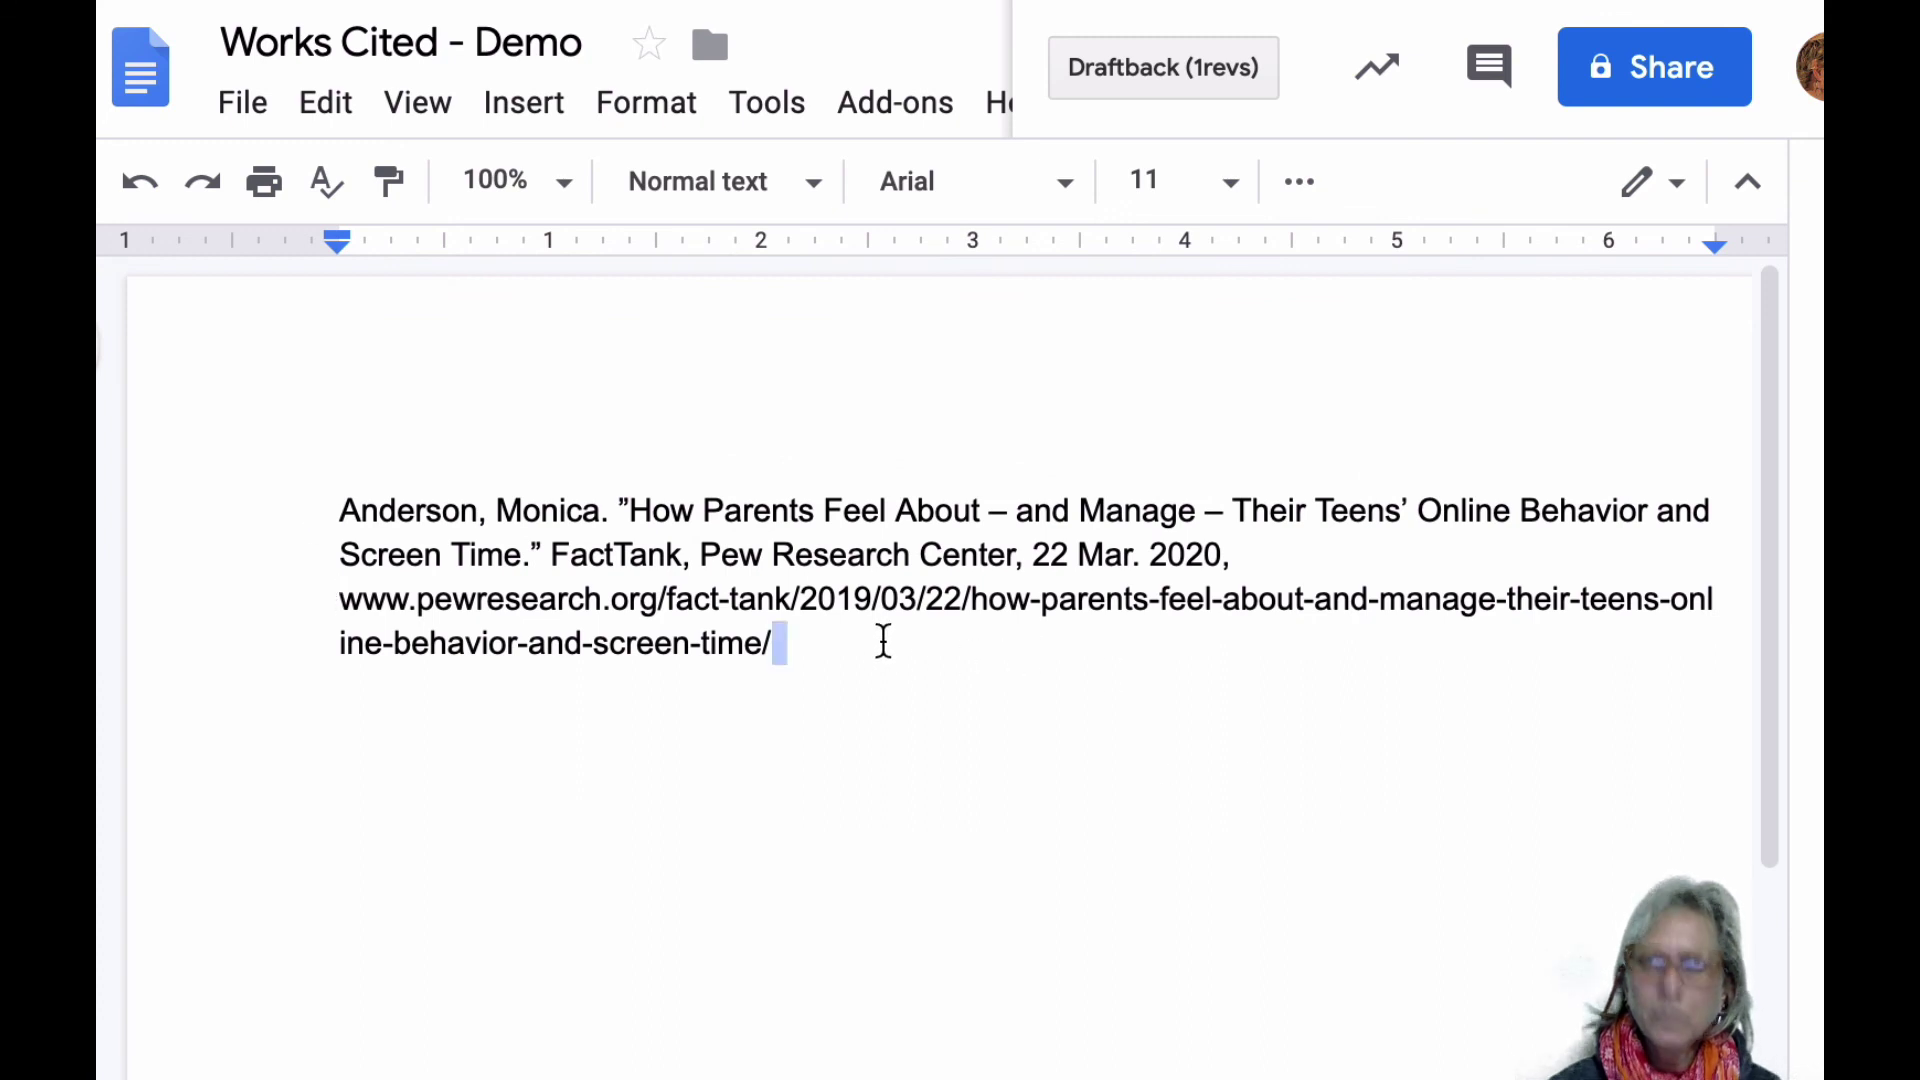
pyautogui.write('.')
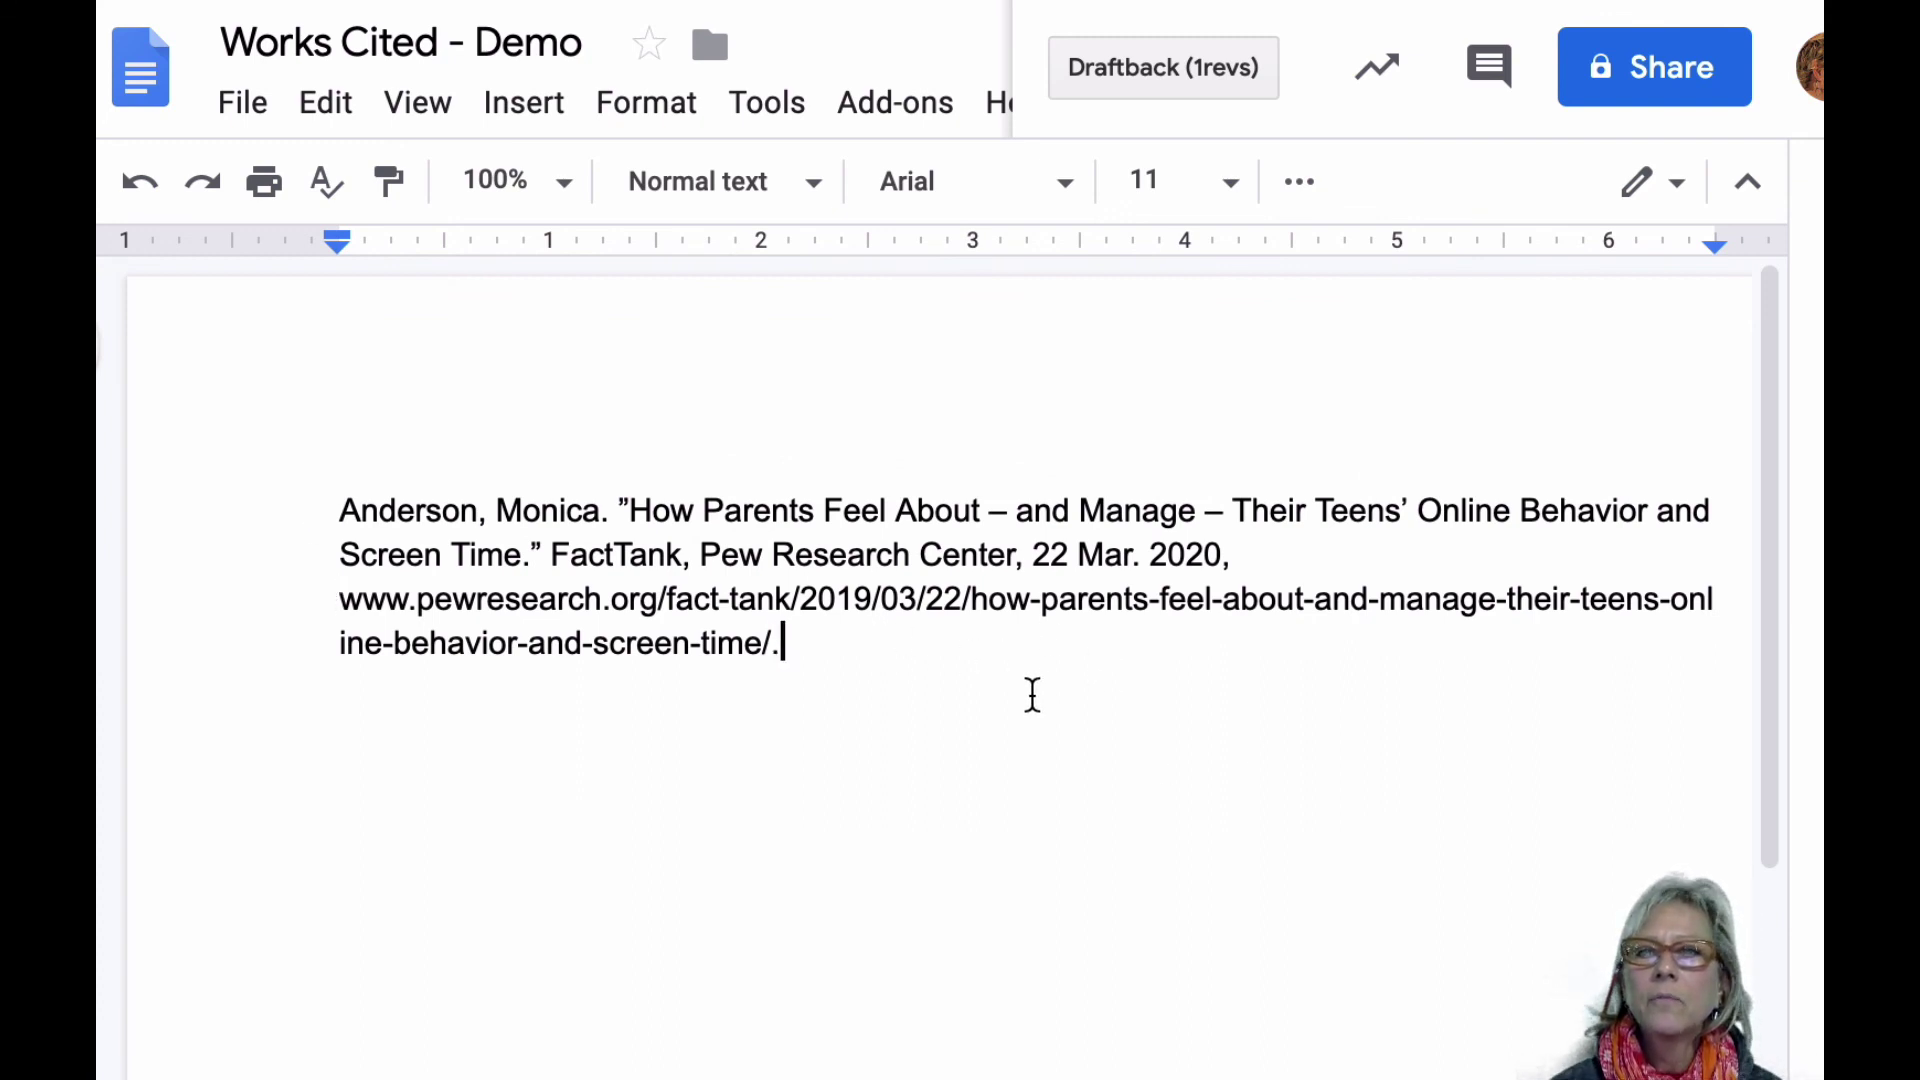
# - Review the finished citation and select the container name FactTank
pyautogui.moveTo(783, 643); pyautogui.dragTo(300, 508)
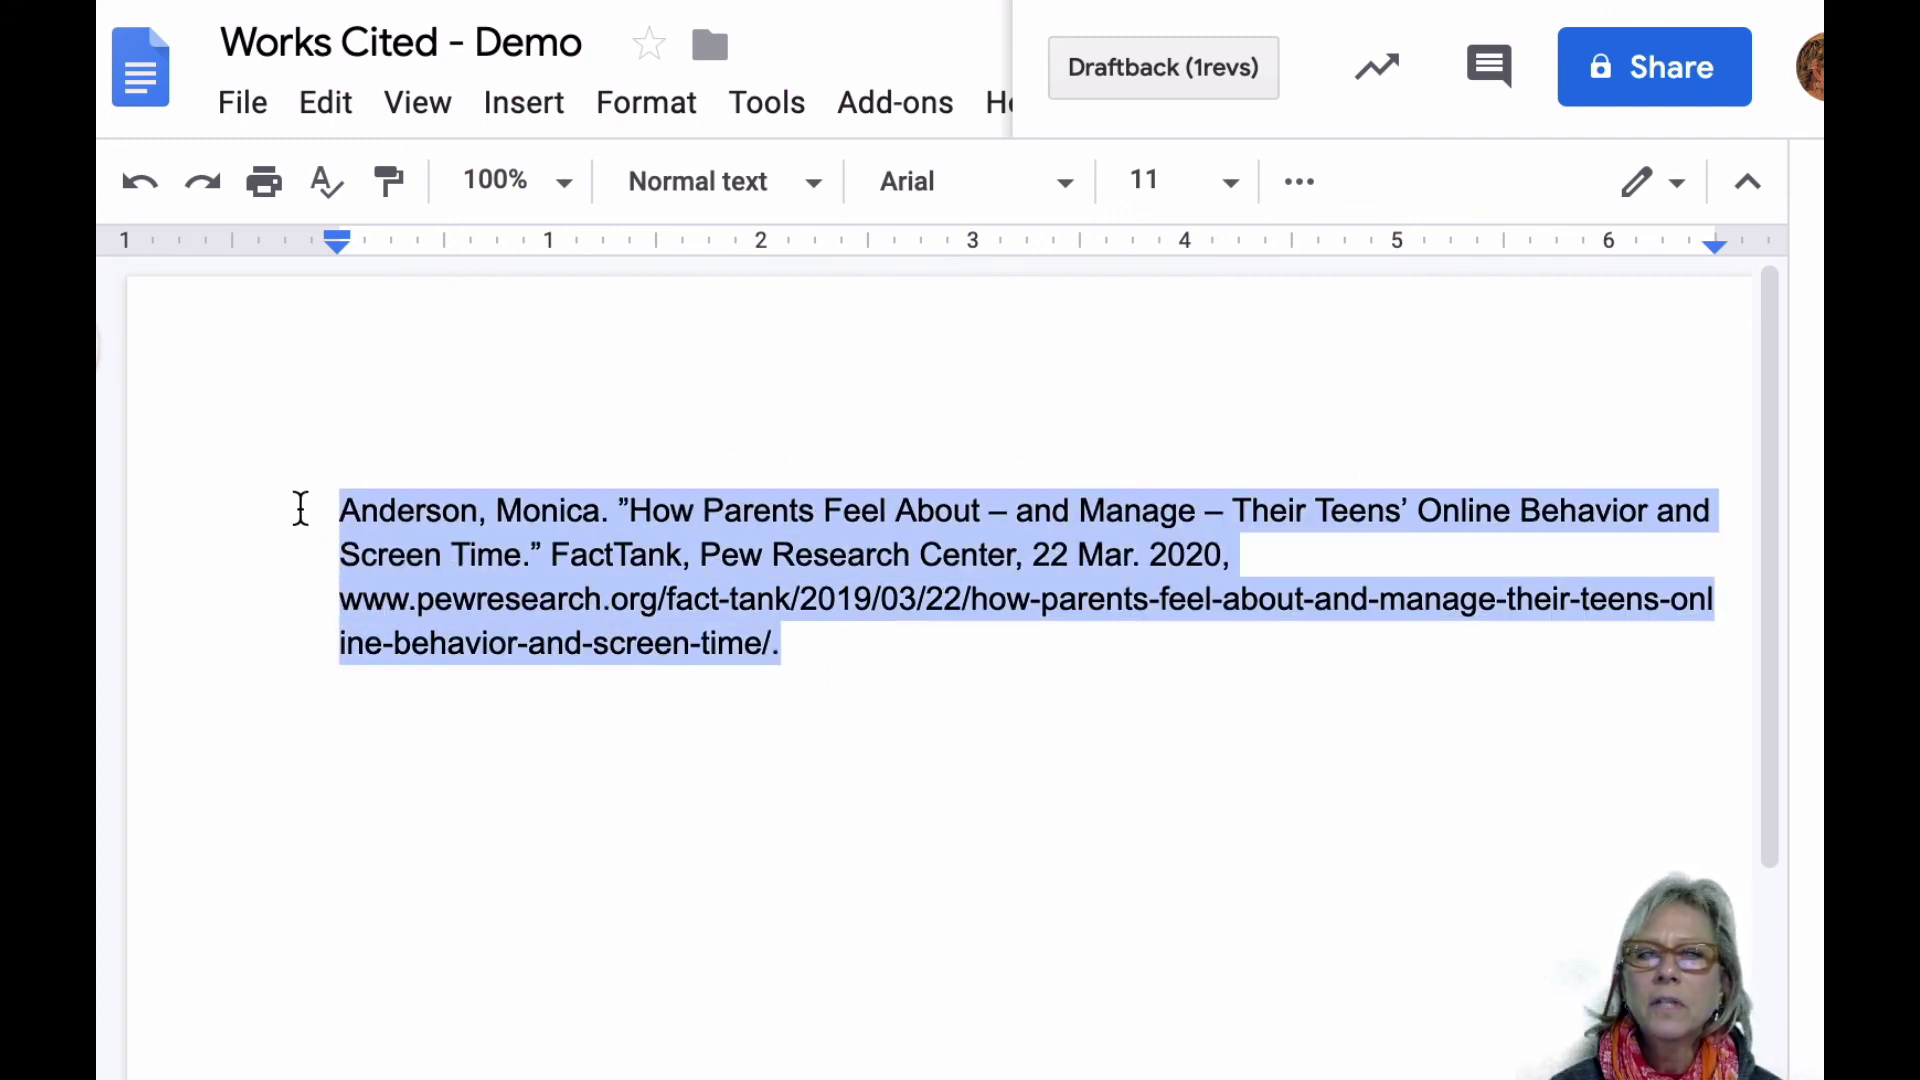
pyautogui.click(828, 795)
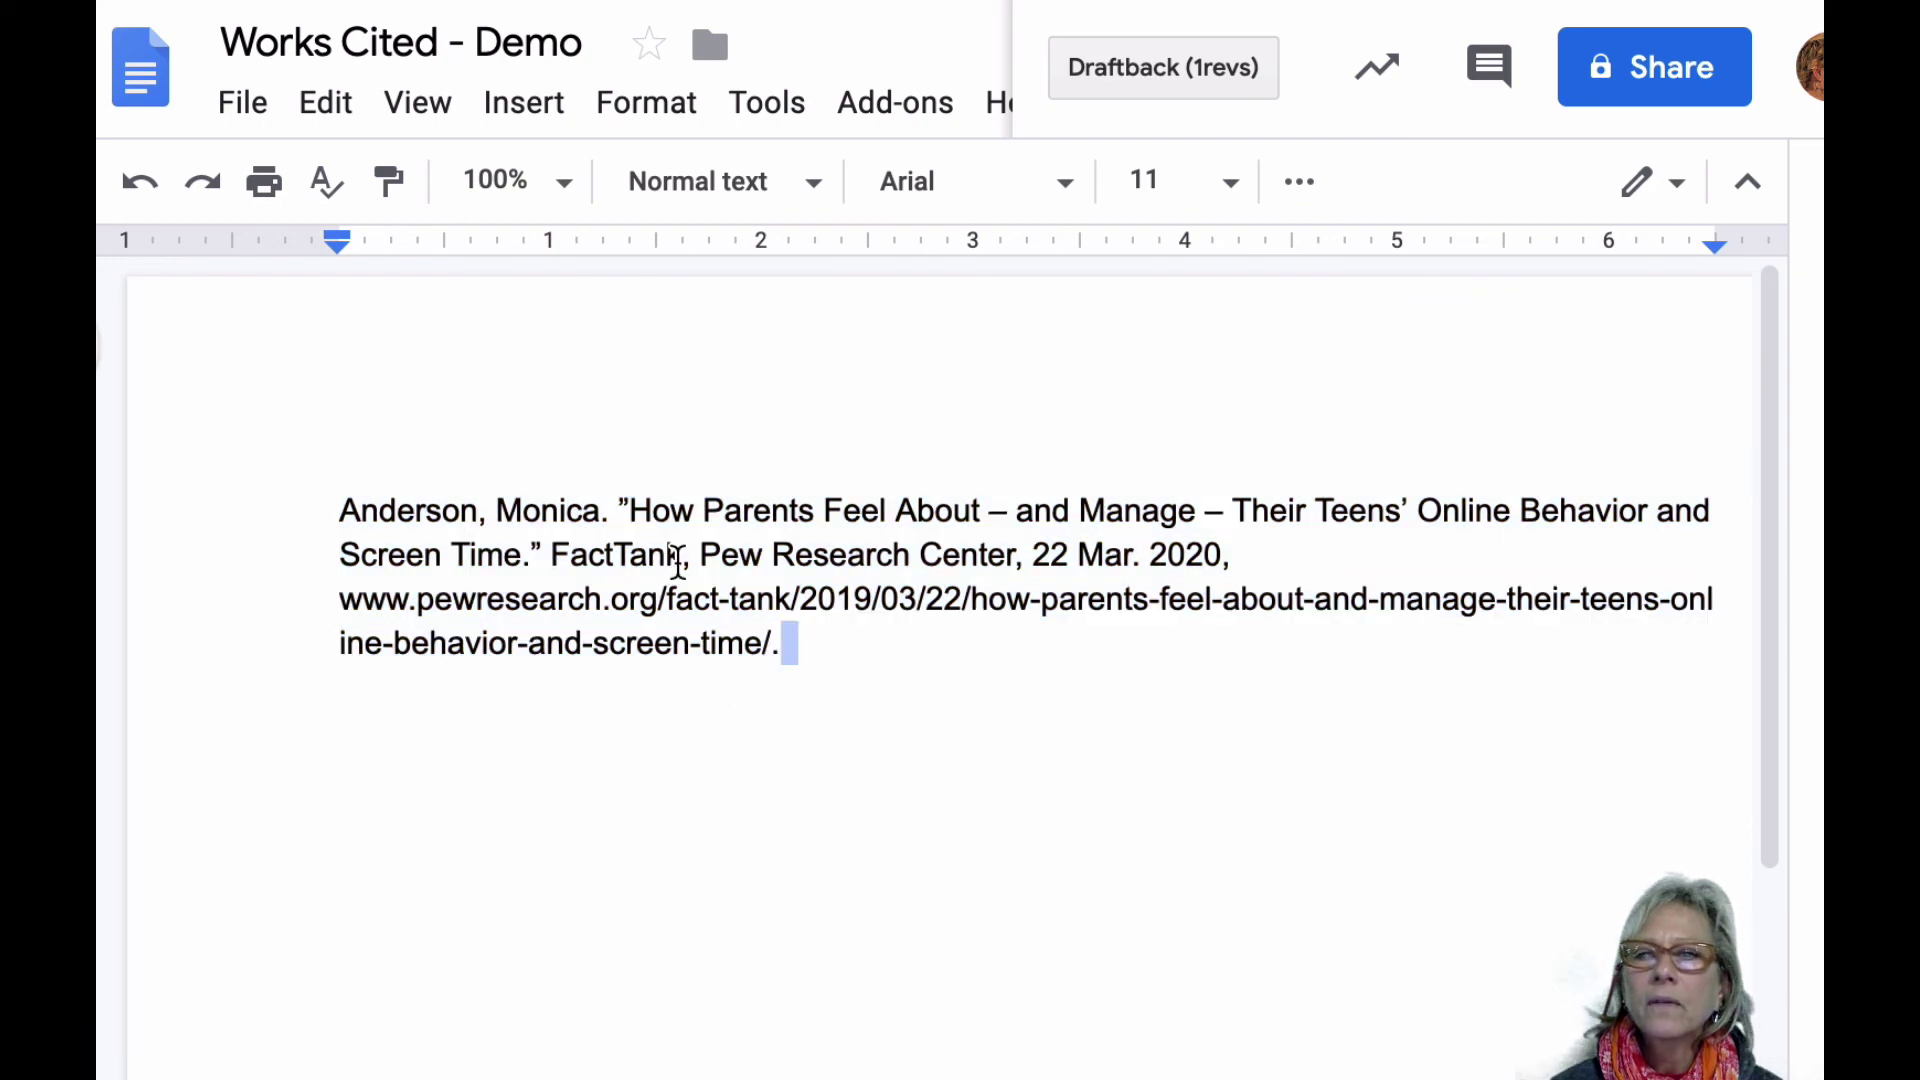
pyautogui.moveTo(680, 548); pyautogui.dragTo(546, 551)
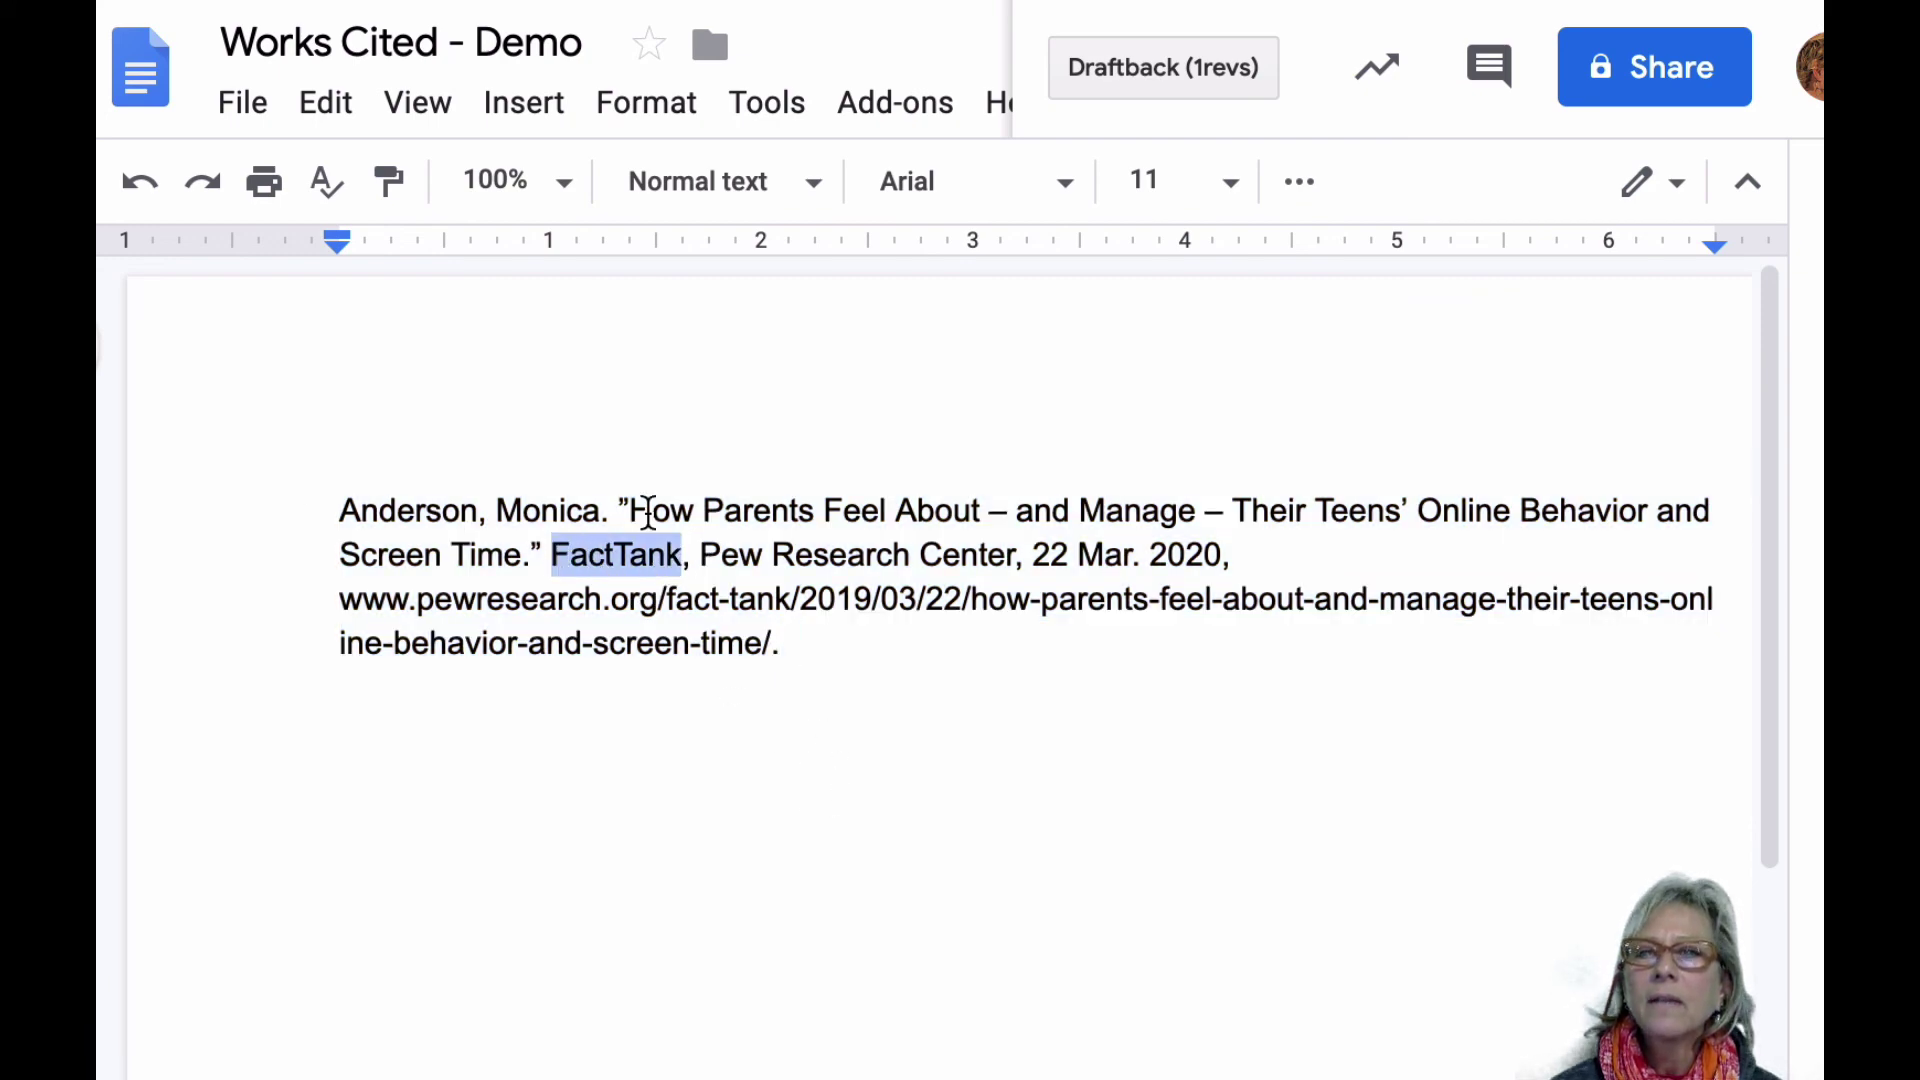